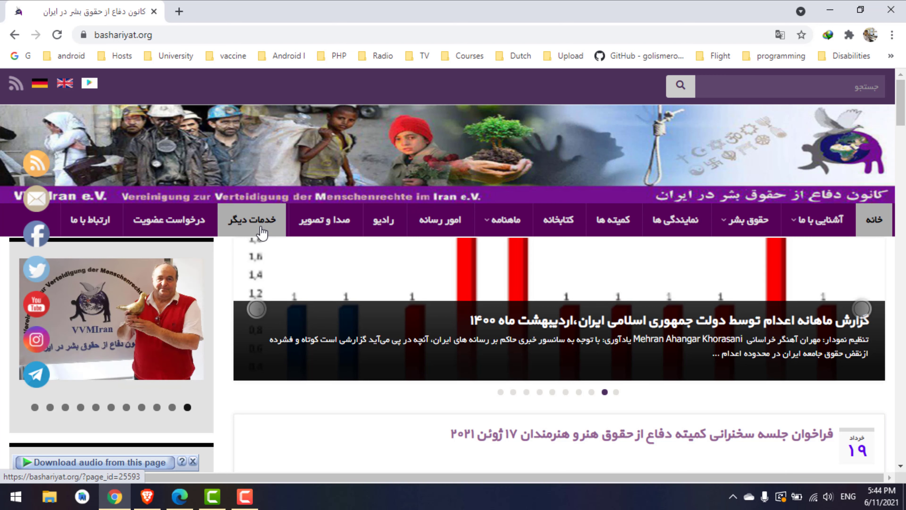
Go from the other services page (خدمات دیگر) into the office automation (اتوماسیون اداری) service
left_click(263, 234)
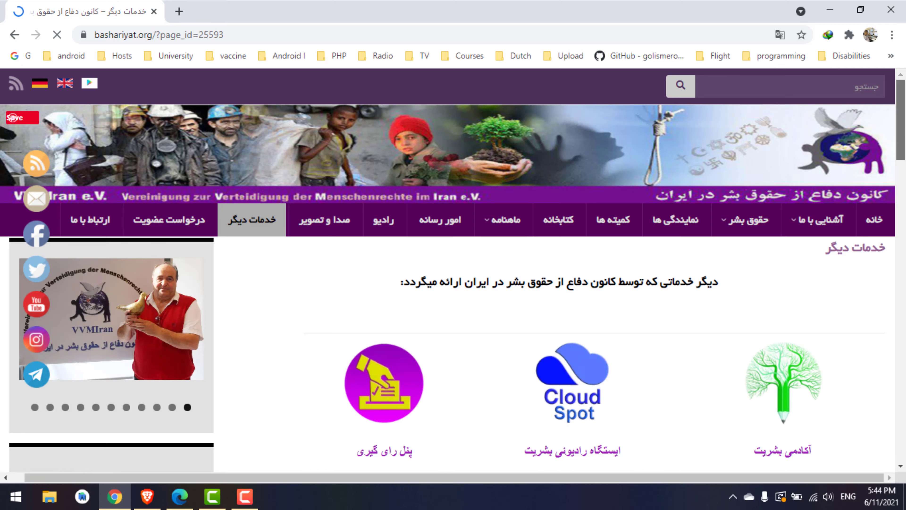
scroll(902, 163, "down", 5)
scroll(904, 163, "down", 1)
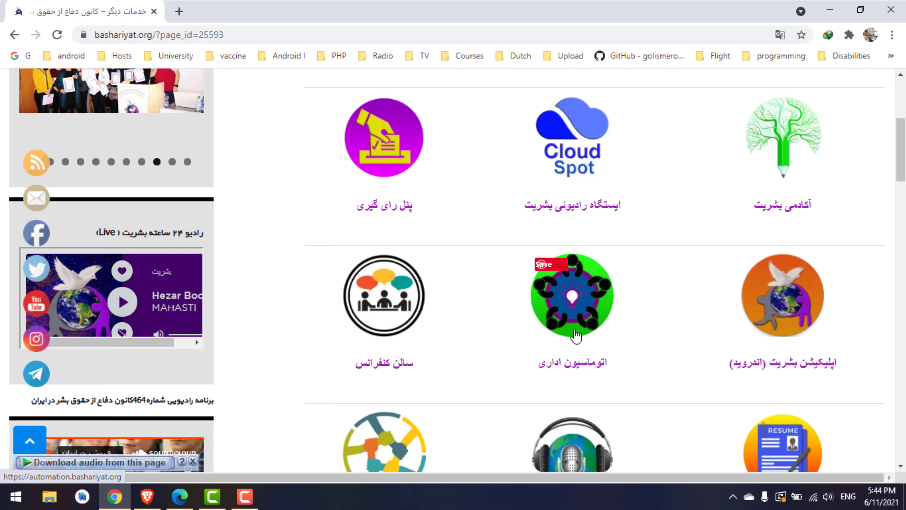
left_click(576, 336)
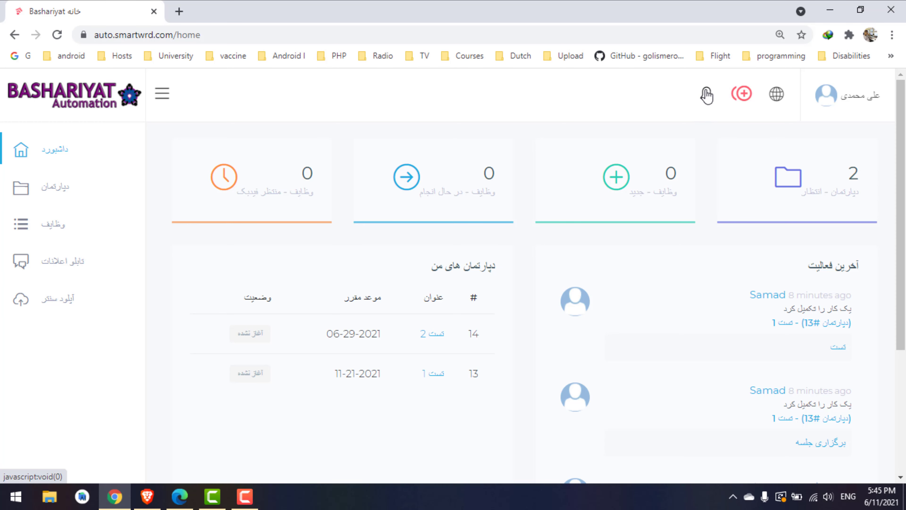
Check the notifications list twice and preview the new-task creation options
left_click(706, 96)
left_click(706, 95)
left_click(706, 96)
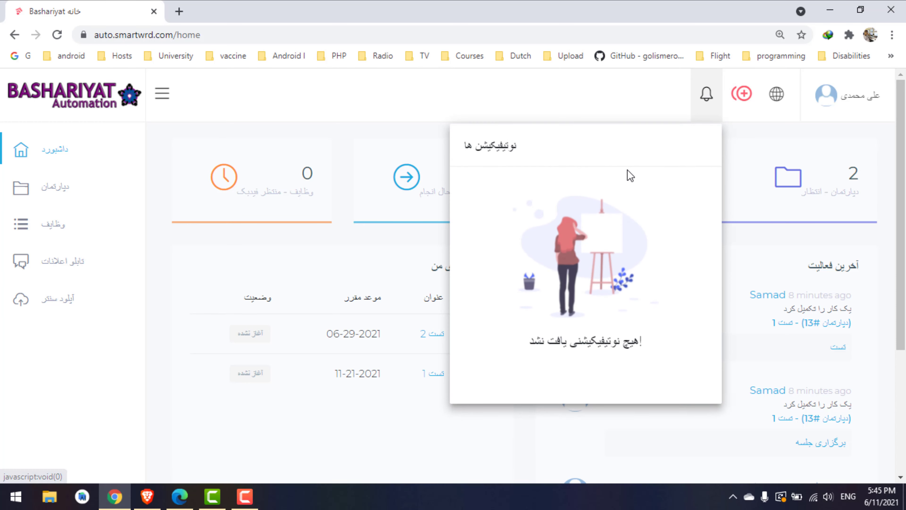
left_click(657, 114)
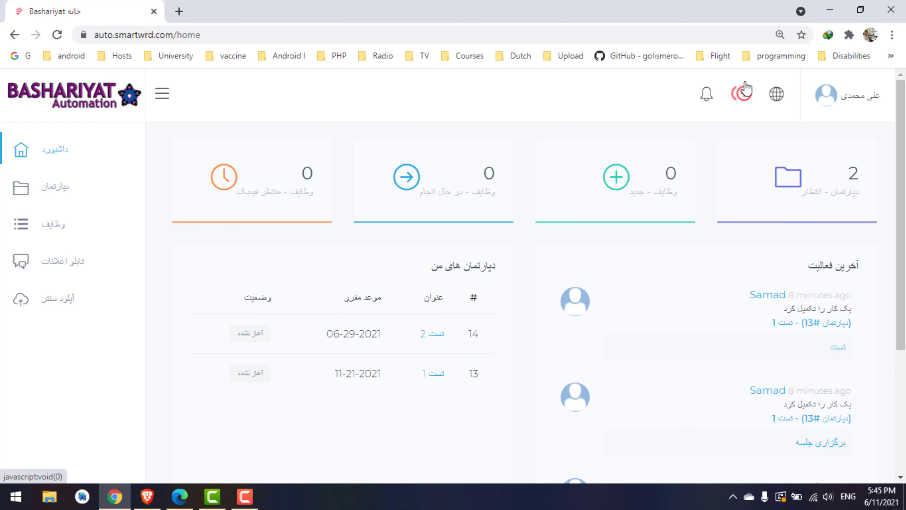
left_click(741, 102)
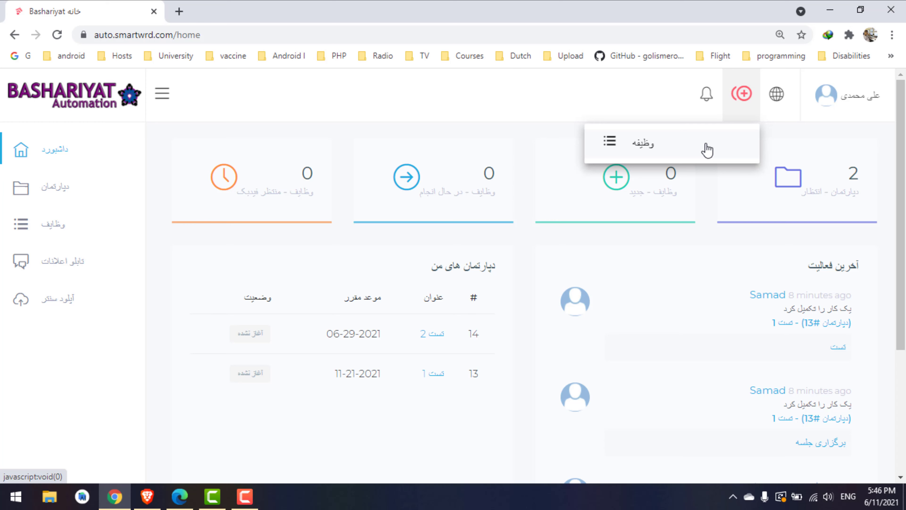
left_click(554, 119)
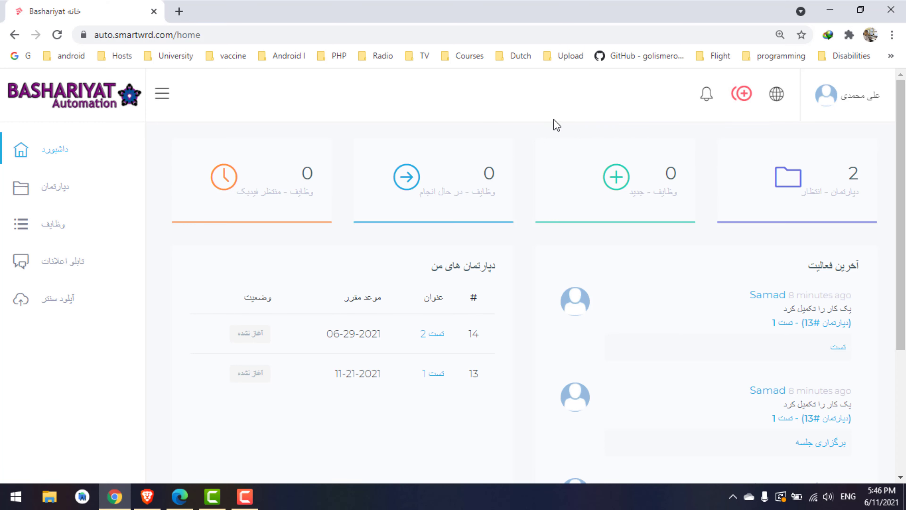
Toggle the account menu and new-task options, ending with the account menu open
left_click(845, 104)
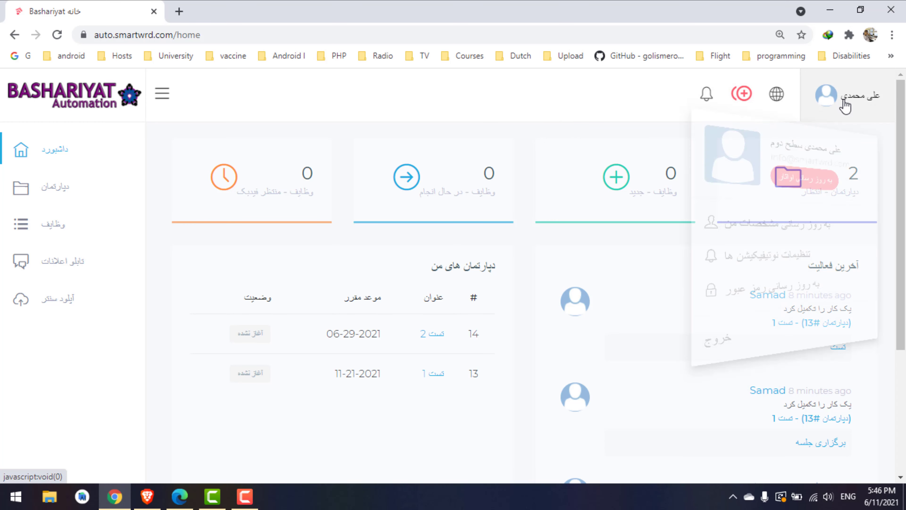
left_click(788, 152)
left_click(868, 89)
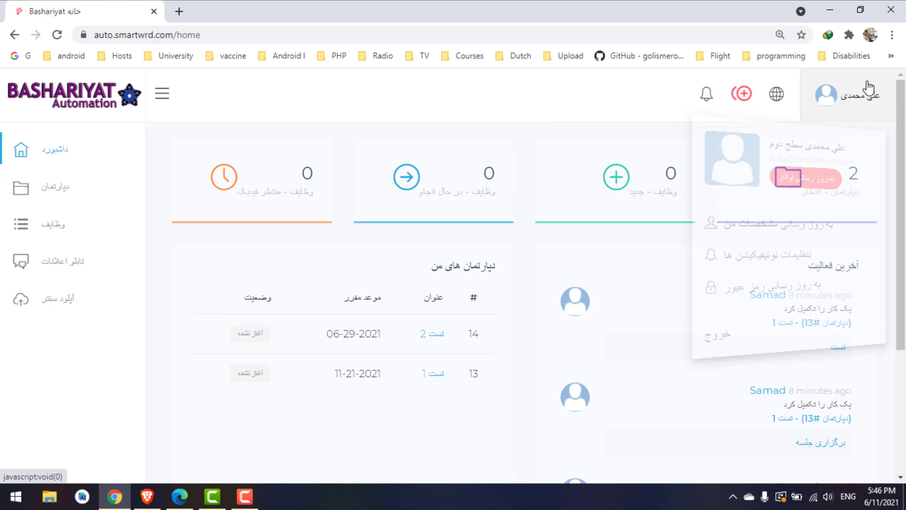
left_click(676, 114)
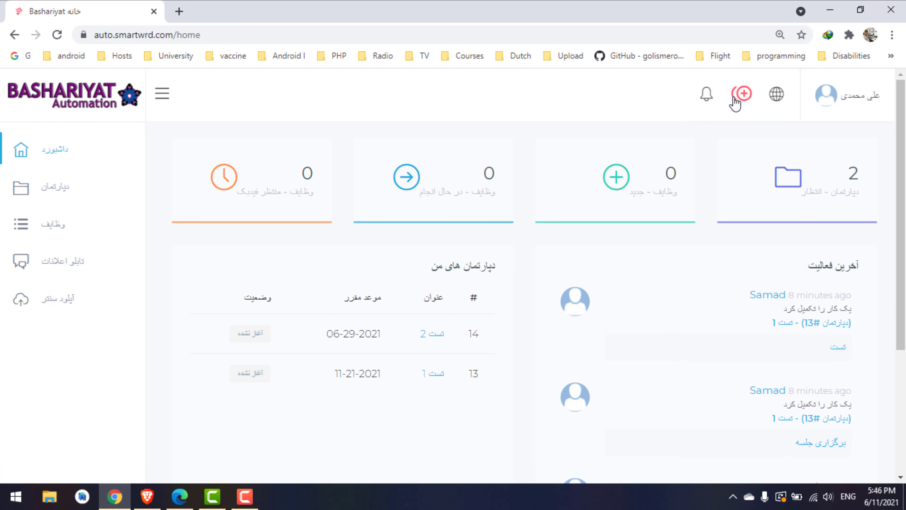
left_click(734, 102)
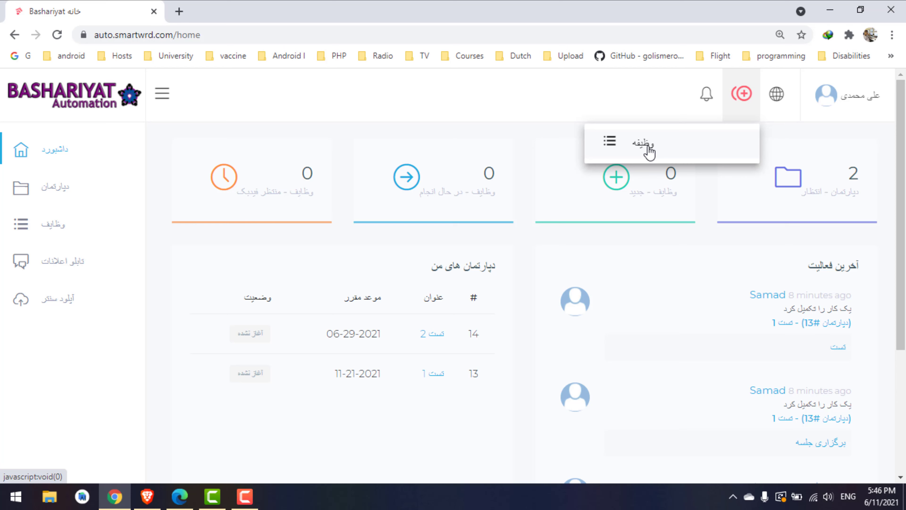
left_click(601, 92)
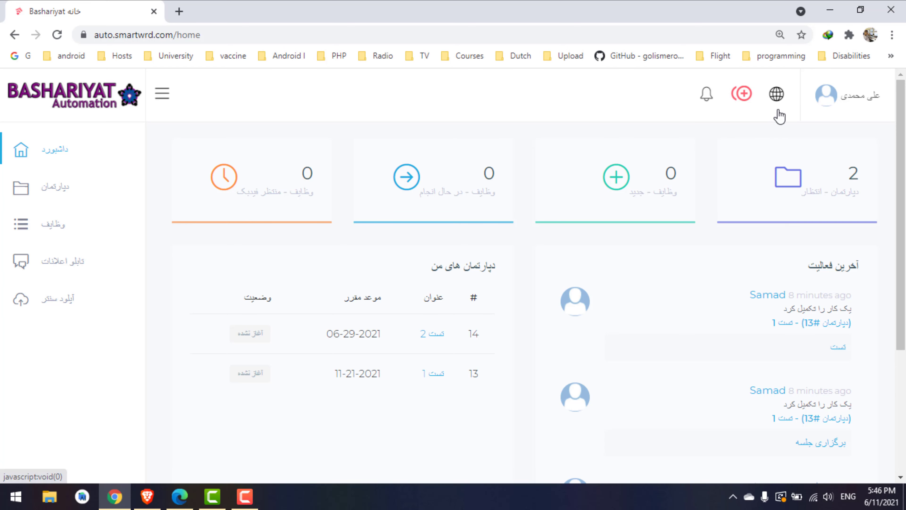
left_click(857, 107)
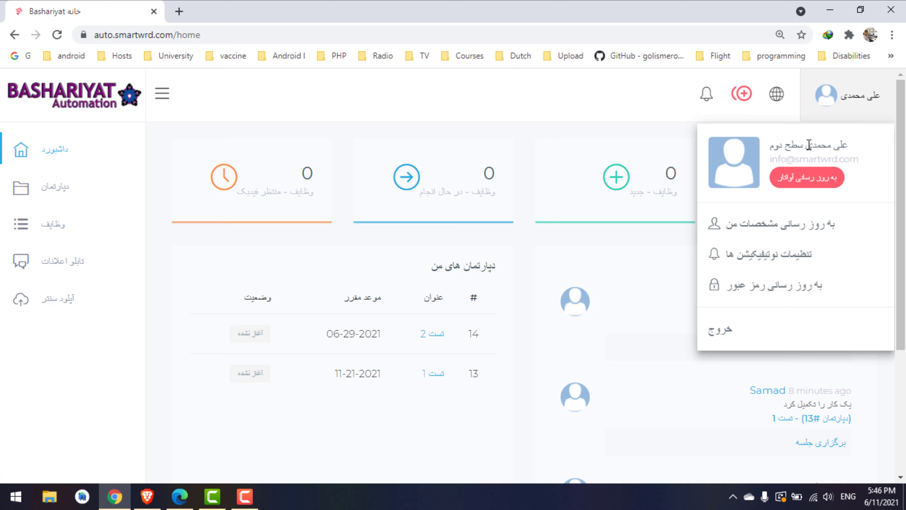
left_click(838, 158)
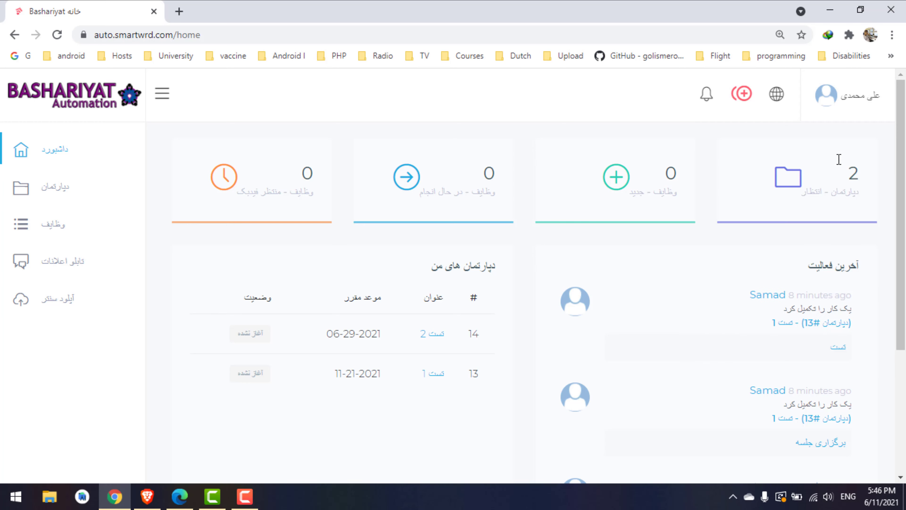
left_click(855, 111)
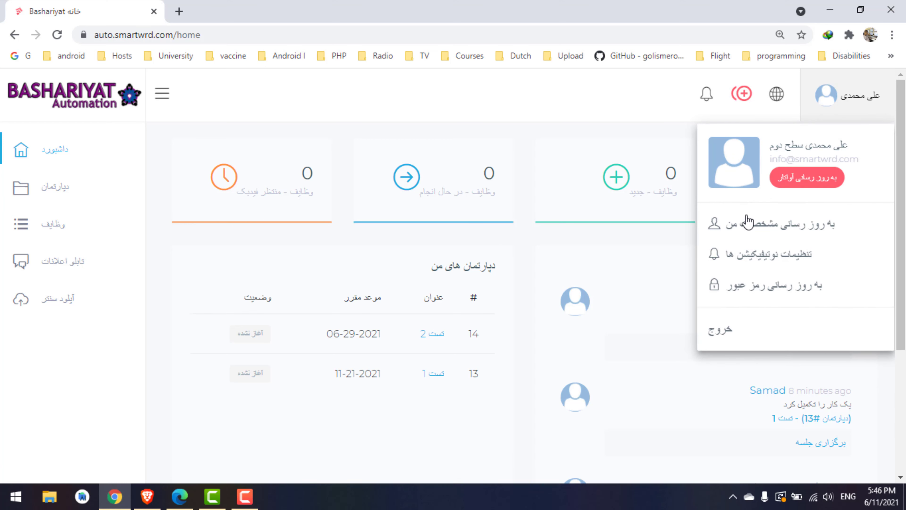
left_click(756, 235)
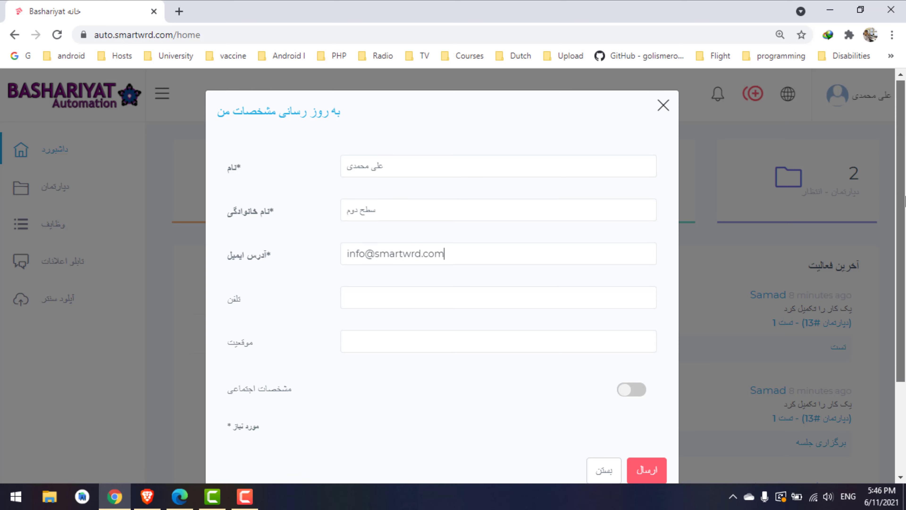
scroll(904, 202, "down", 1)
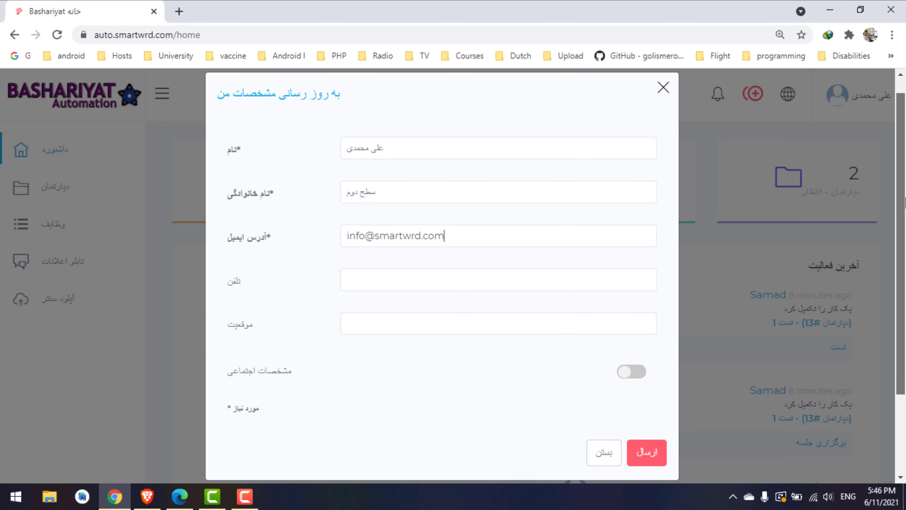
left_click(663, 92)
left_click(879, 100)
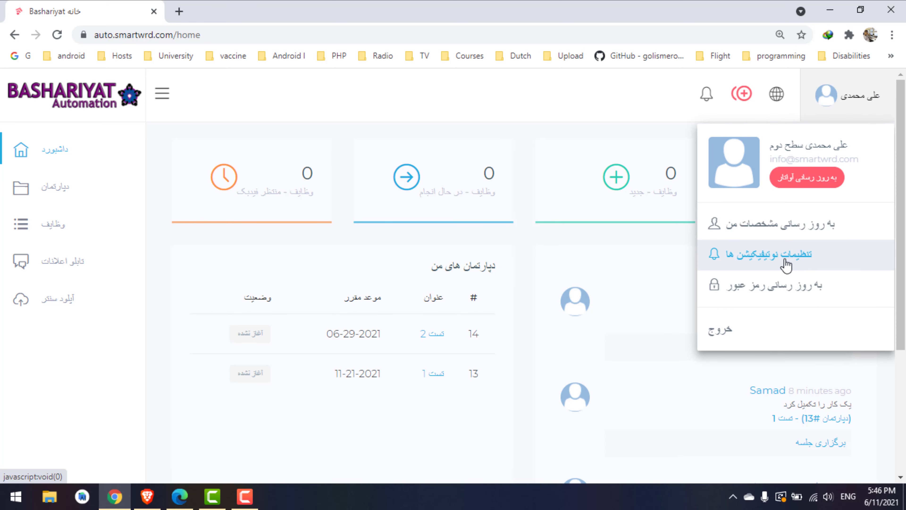
left_click(769, 261)
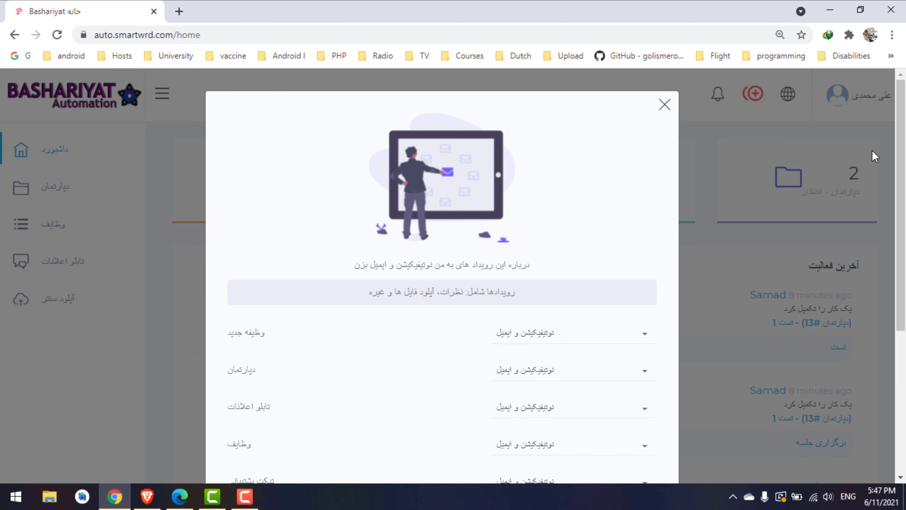
scroll(902, 186, "down", 3)
scroll(905, 186, "down", 1)
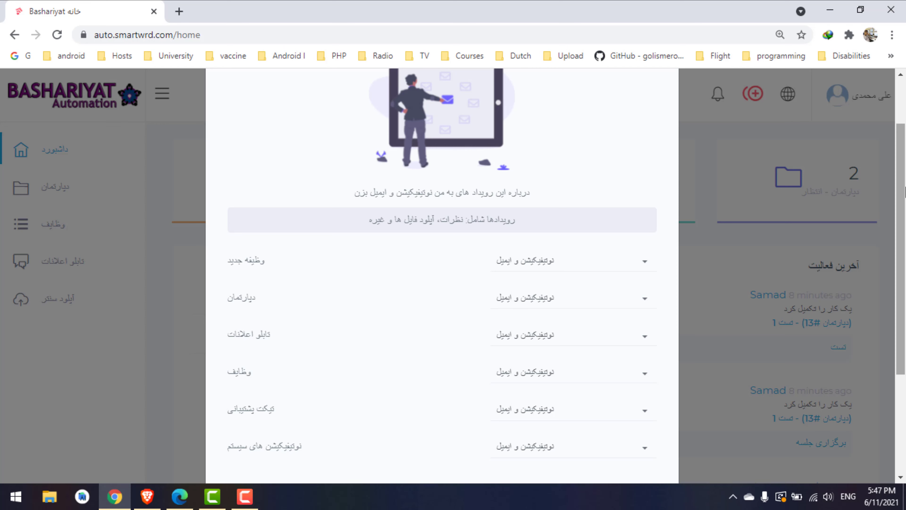
scroll(731, 131, "up", 4)
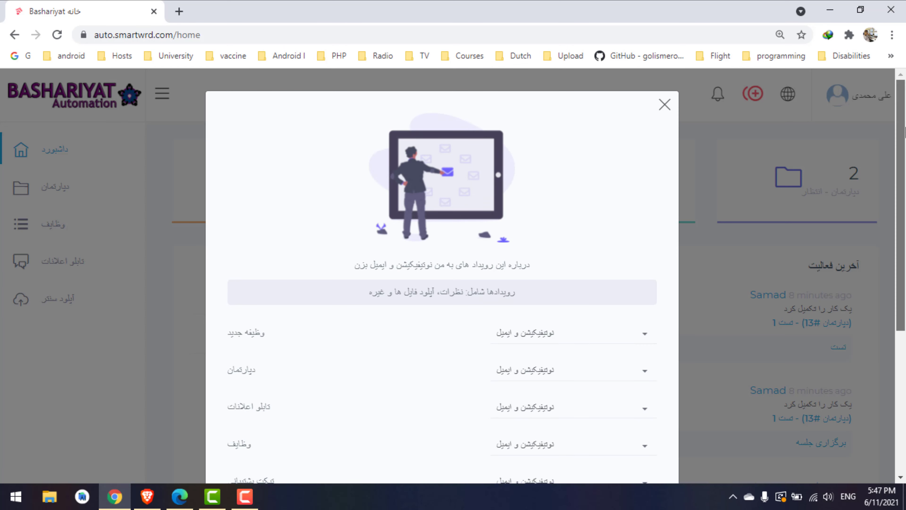
left_click(665, 107)
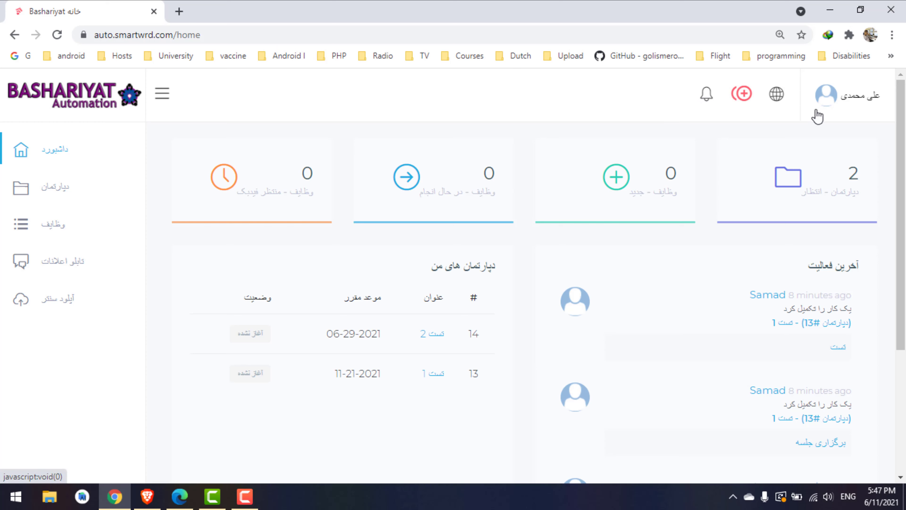
left_click(827, 111)
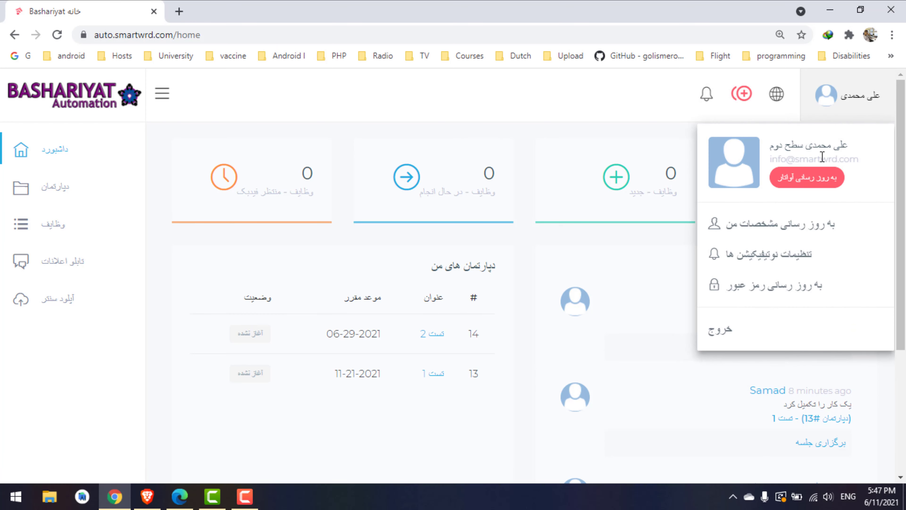
left_click(660, 117)
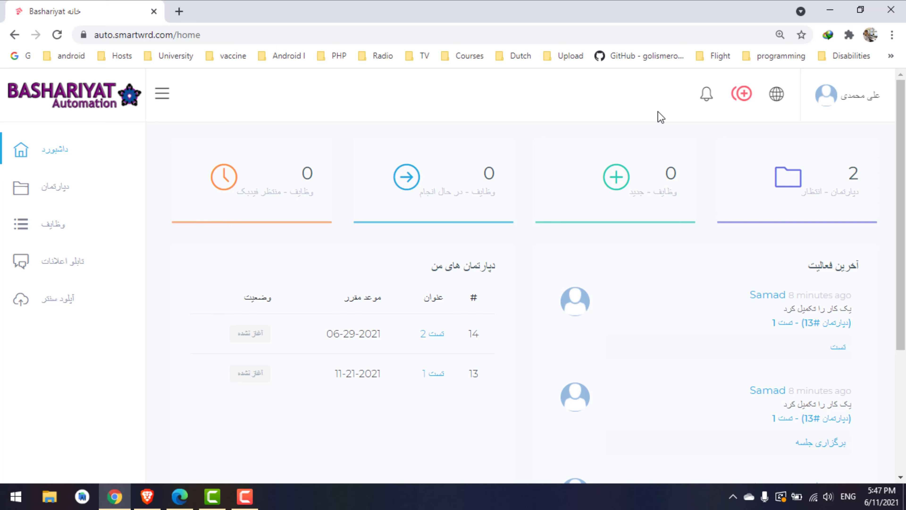
left_click(849, 108)
left_click(792, 271)
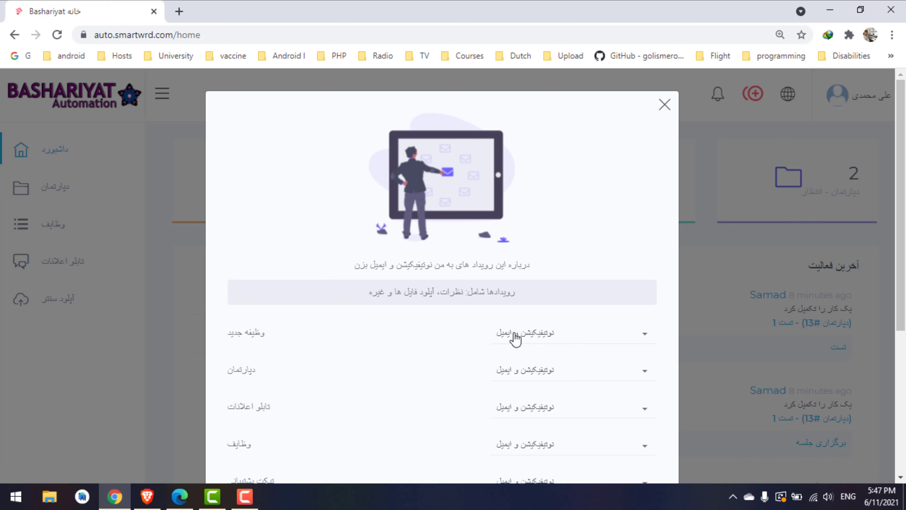
left_click(516, 336)
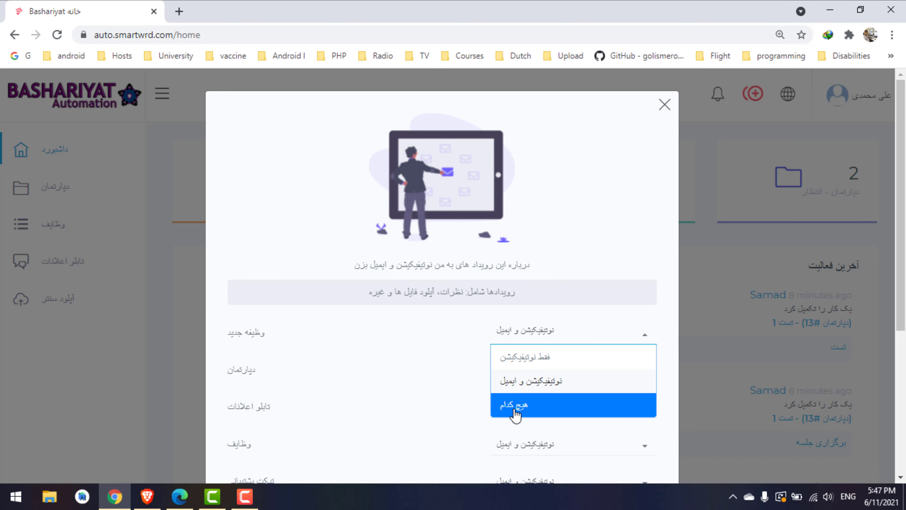
left_click(419, 331)
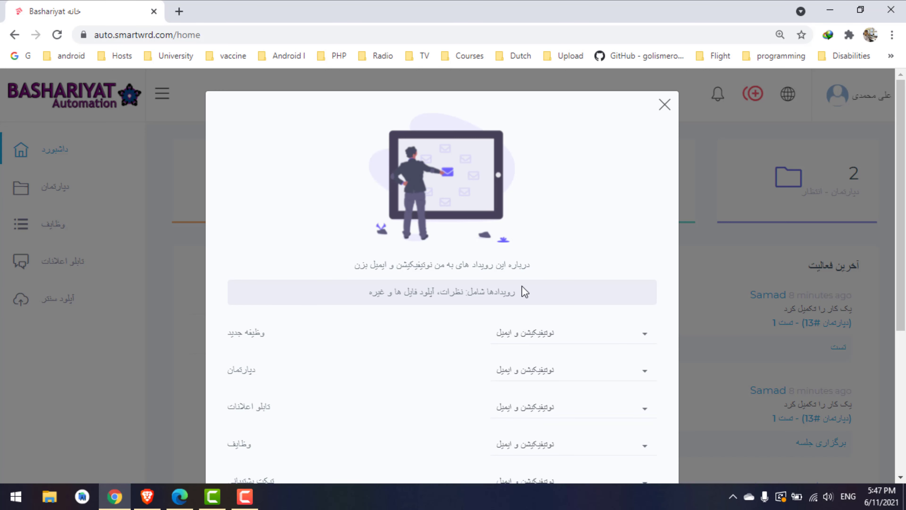
left_click_drag(902, 172, 904, 171)
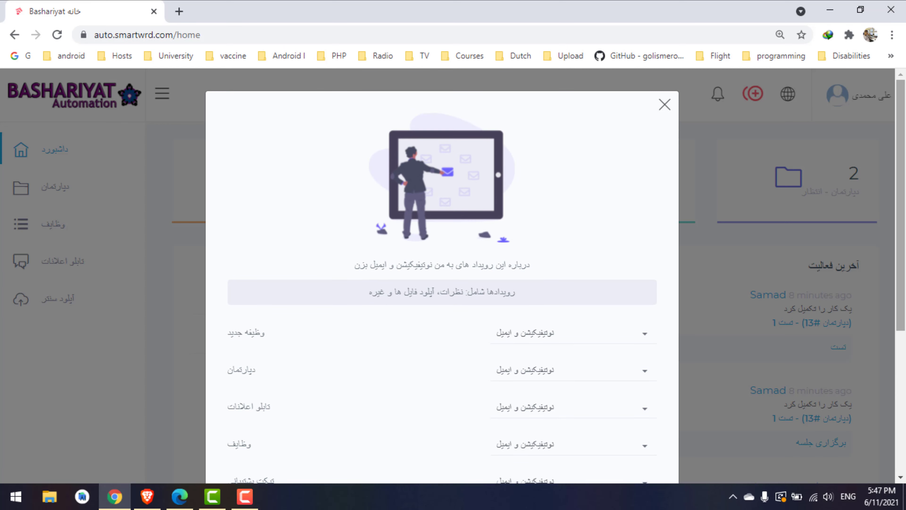
left_click(664, 107)
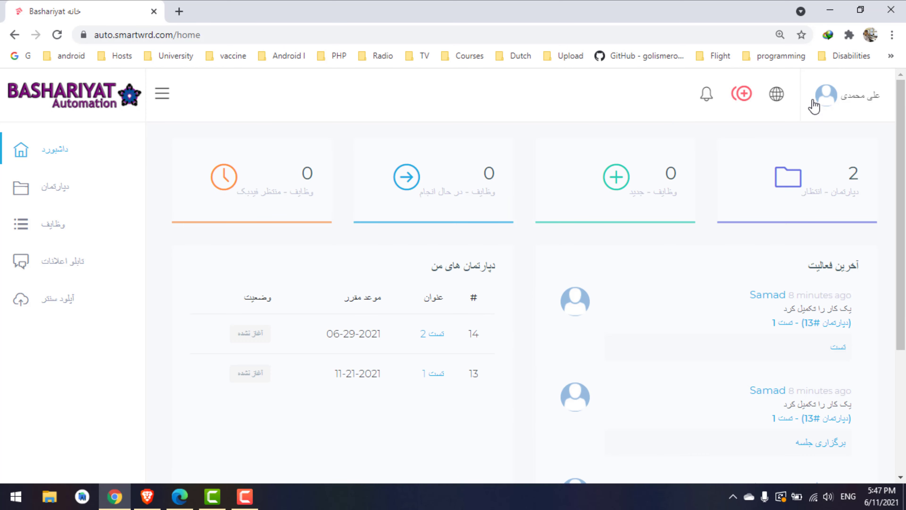
left_click(884, 96)
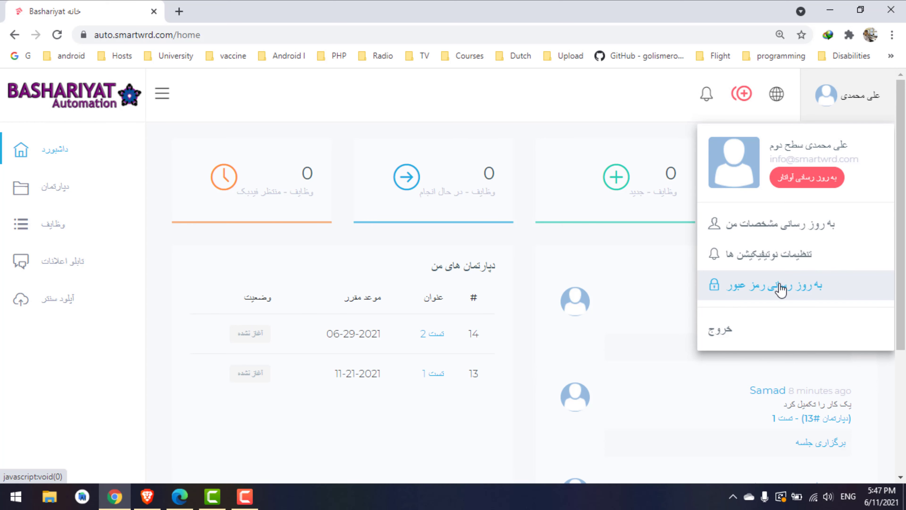
Close the account menu by clicking on the dashboard
left_click(566, 113)
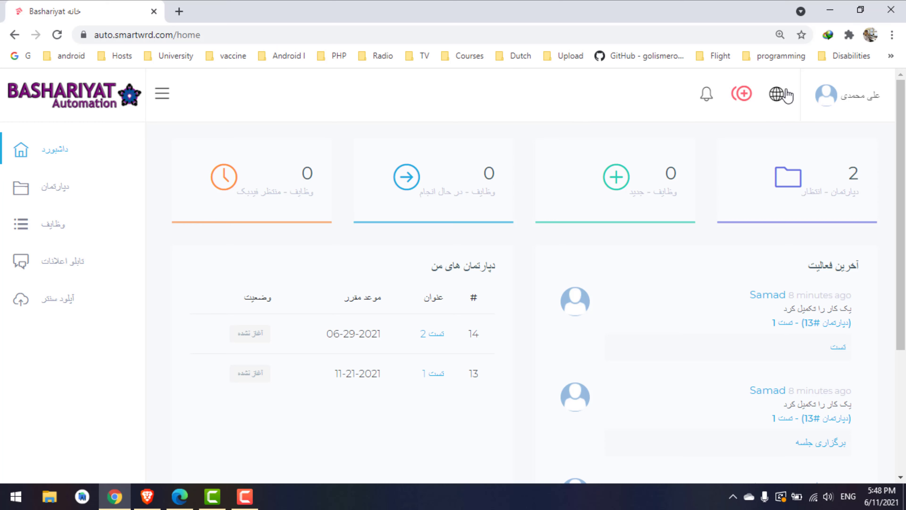
left_click(780, 99)
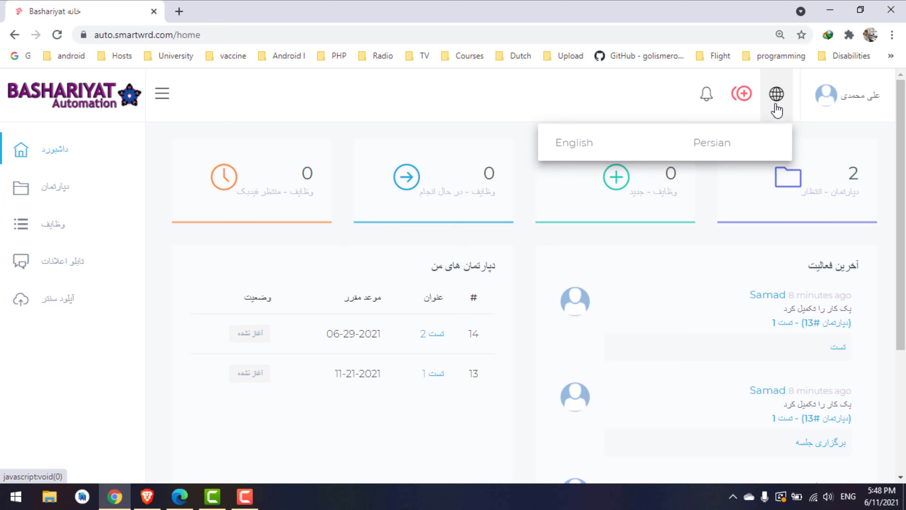
left_click(591, 146)
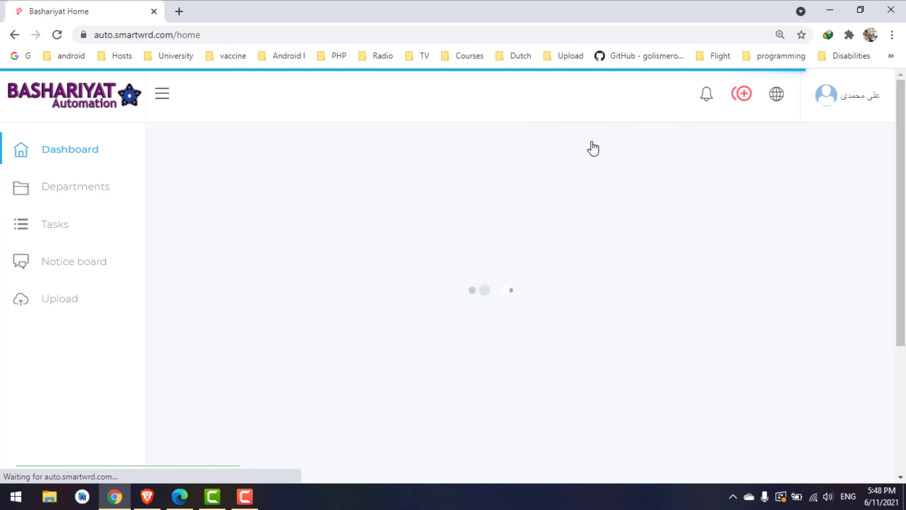
left_click(755, 102)
left_click(781, 106)
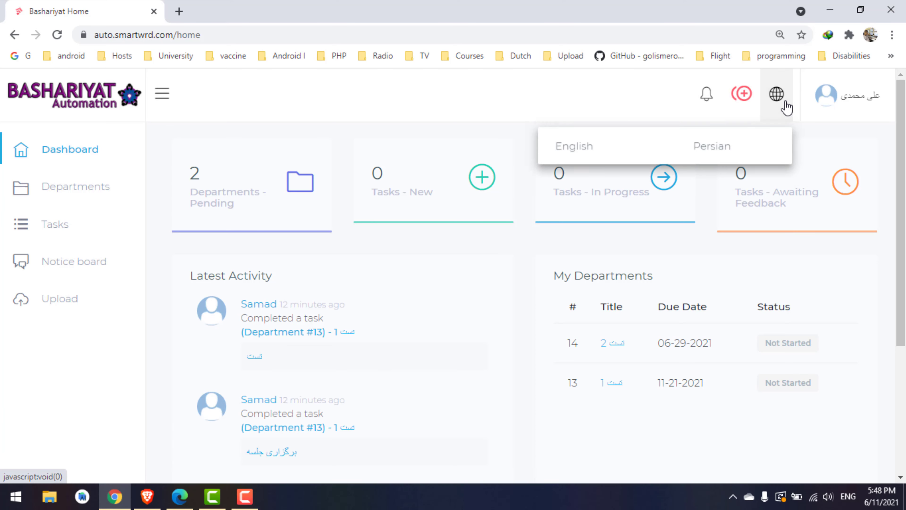
left_click(732, 144)
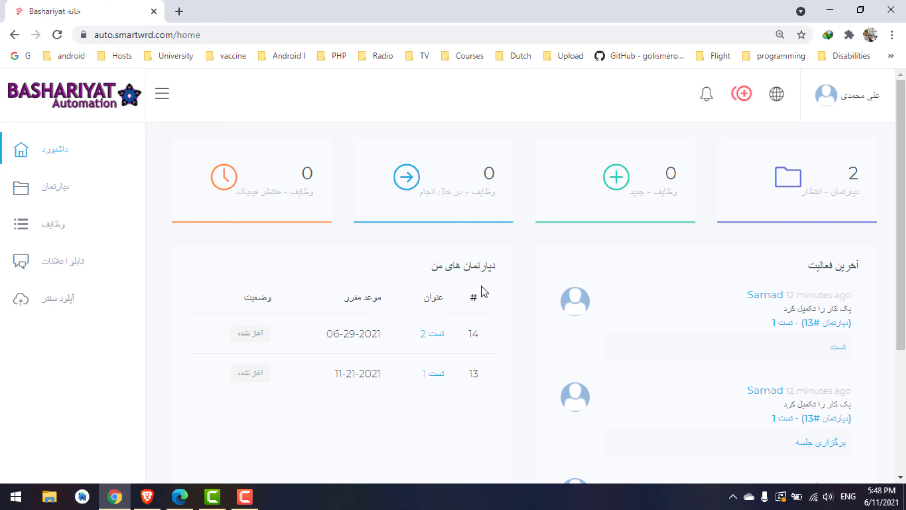
left_click_drag(900, 254, 904, 358)
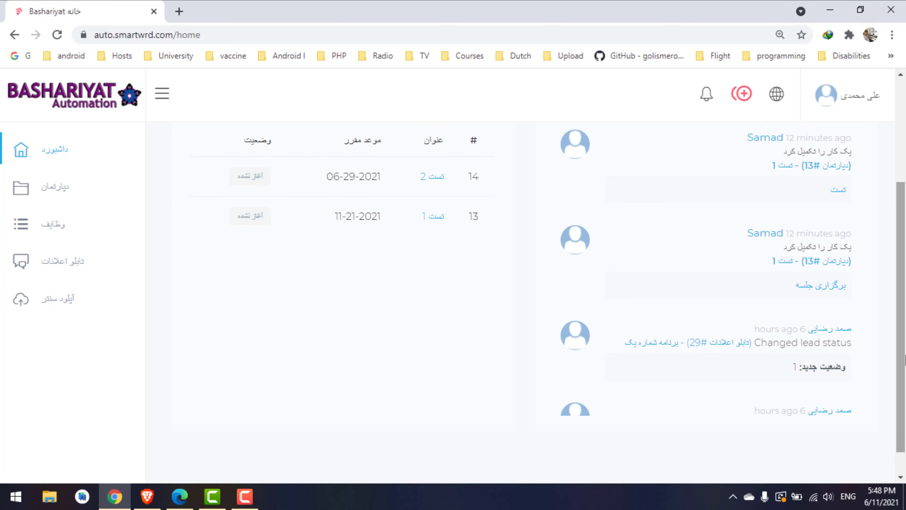
scroll(884, 403, "up", 1)
scroll(571, 291, "up", 4)
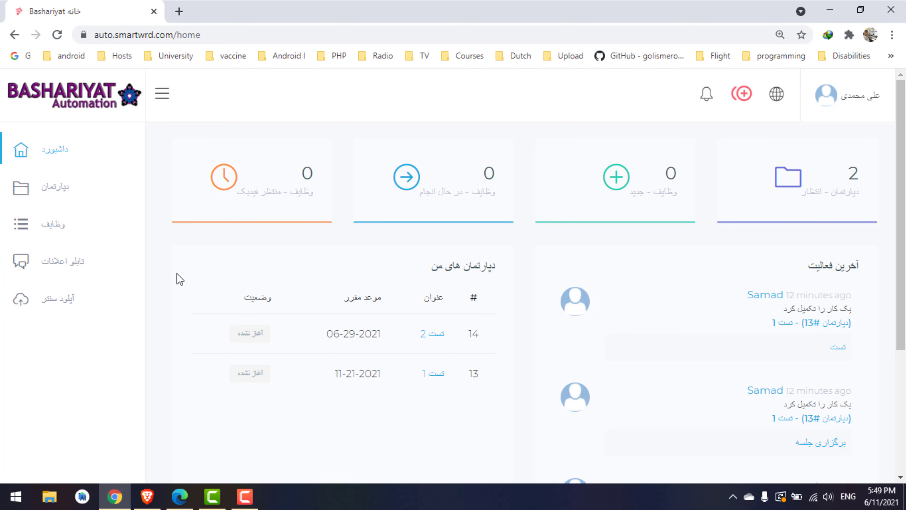
Open the departments list and highlight the due dates of departments 14 and 13
left_click(55, 194)
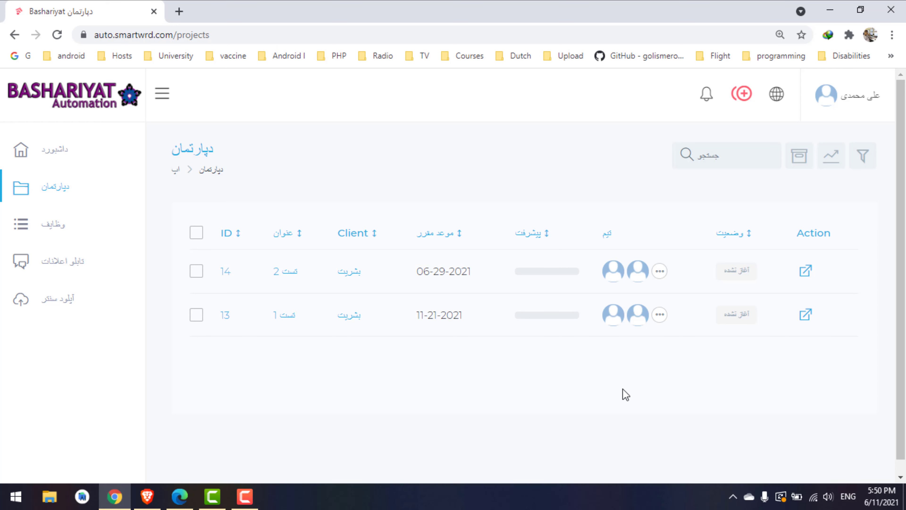
double_click(444, 272)
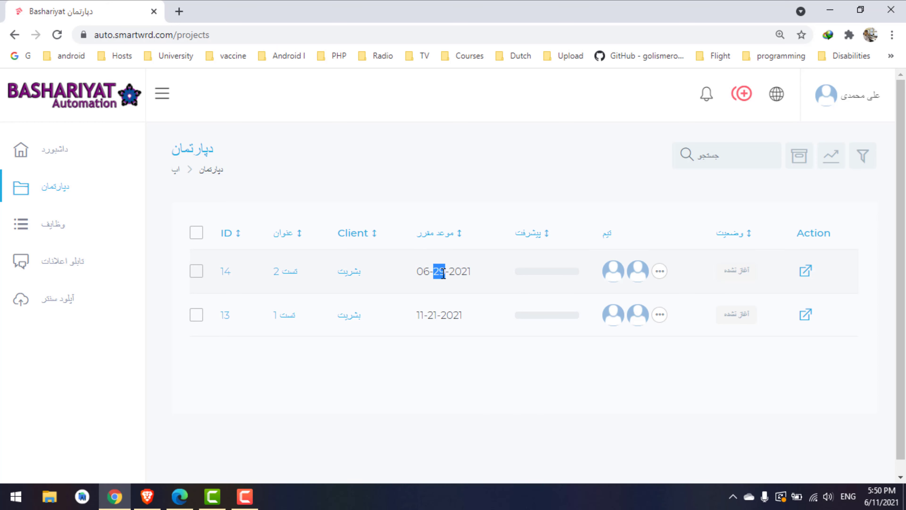
double_click(430, 316)
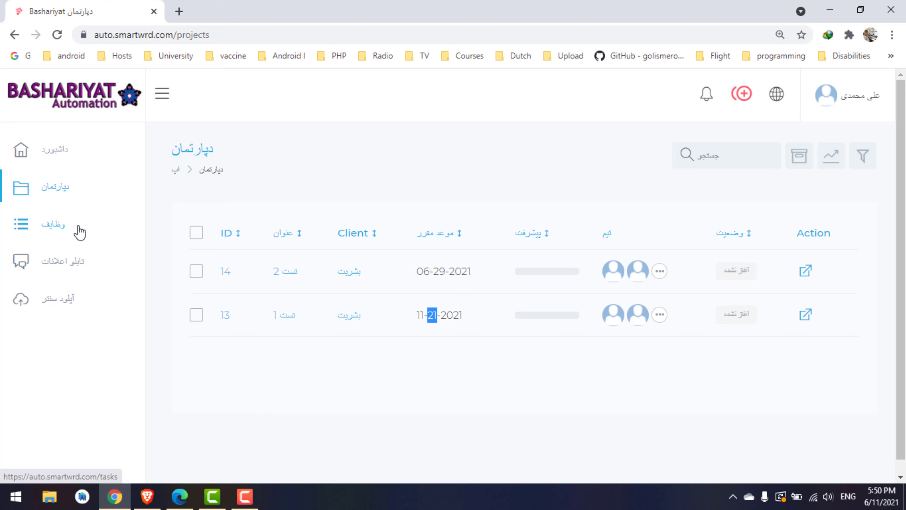
Open the tasks board, then briefly open and close the account menu
left_click(54, 231)
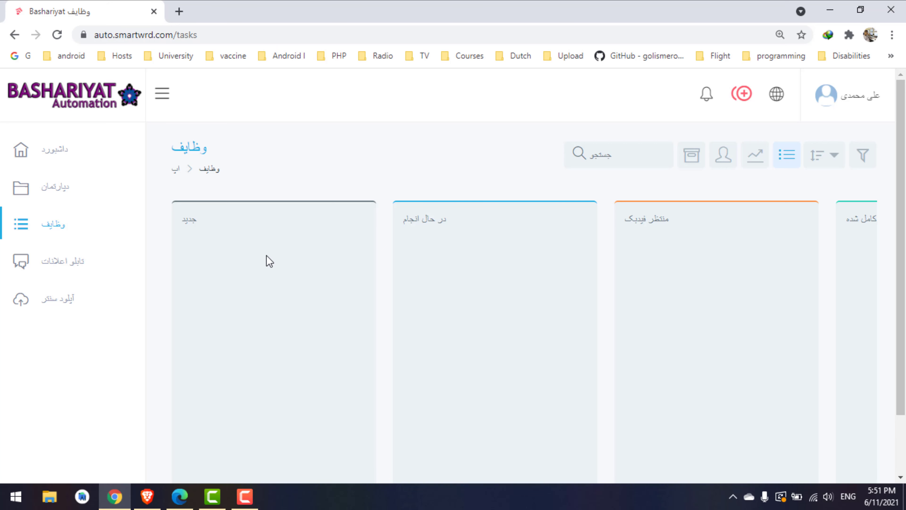
left_click(848, 114)
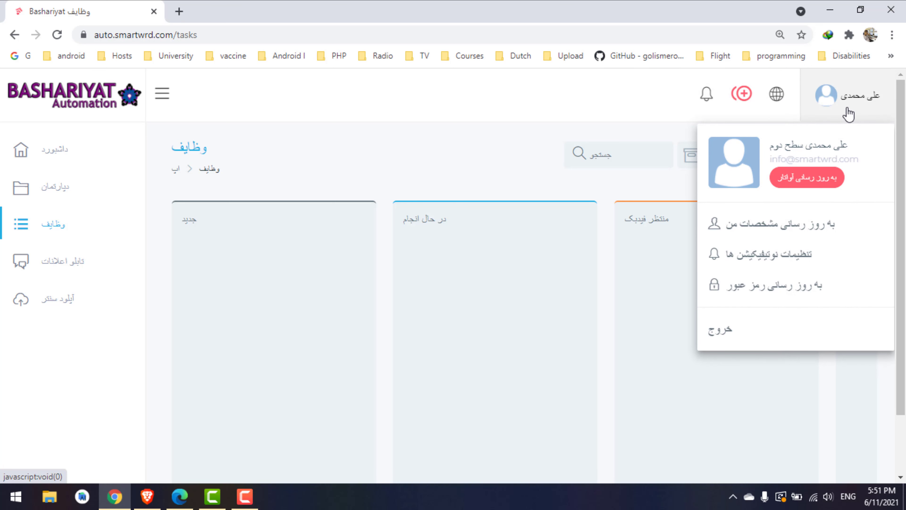
left_click(848, 113)
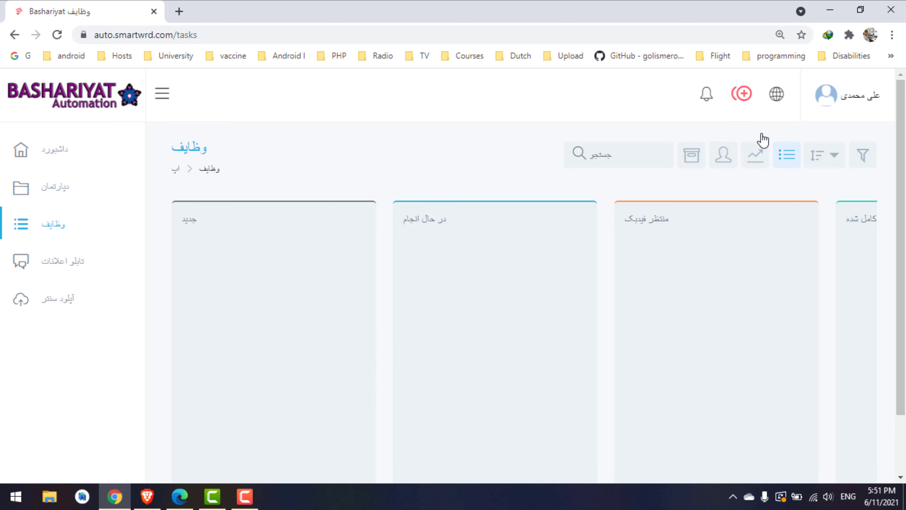
Add a task via quick-create with department تست 1 and title 'ارسال لیست اعضای جدید'
left_click(740, 104)
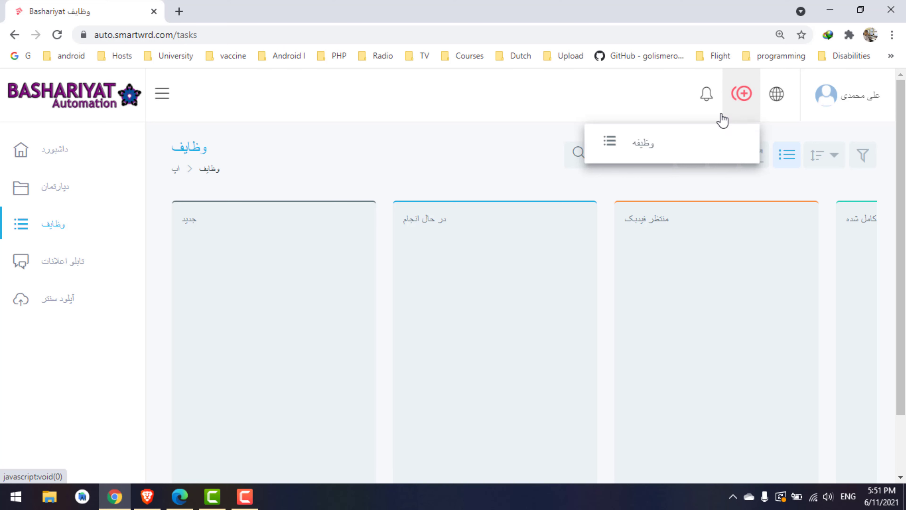
left_click(647, 148)
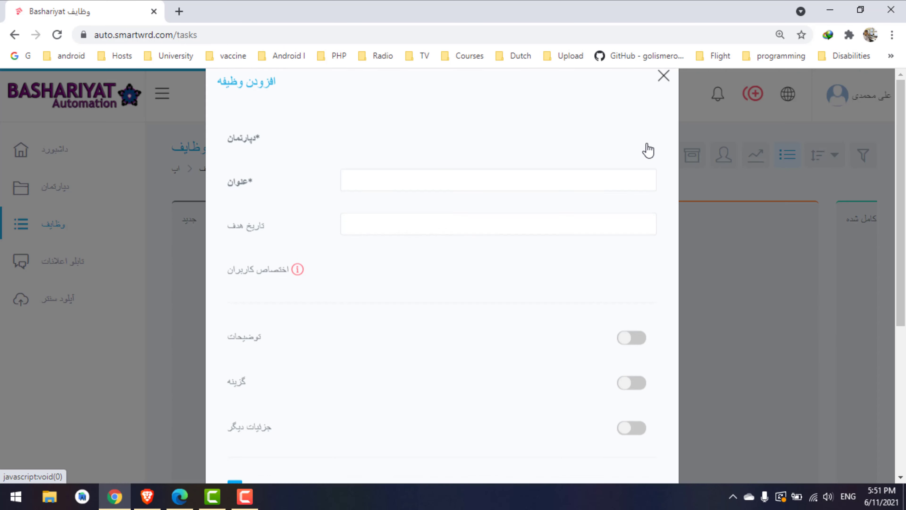
left_click(396, 174)
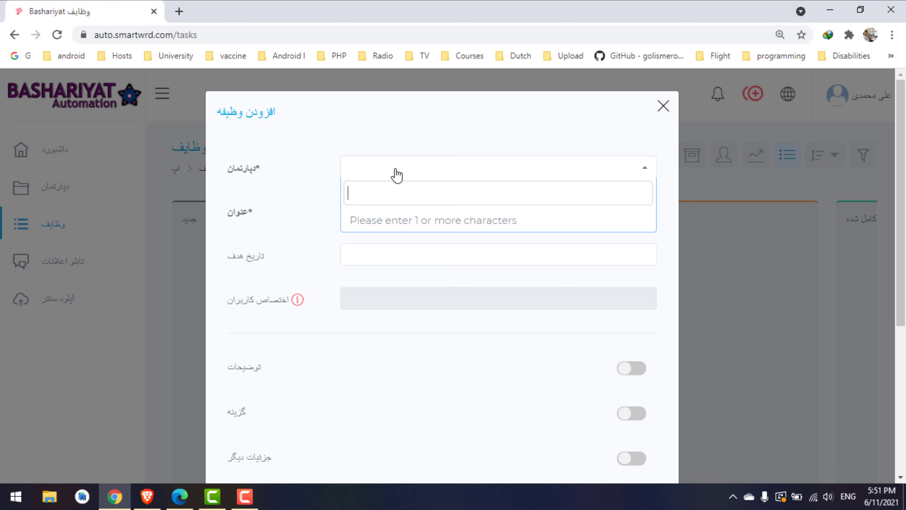
key("alt+shift")
type("ک")
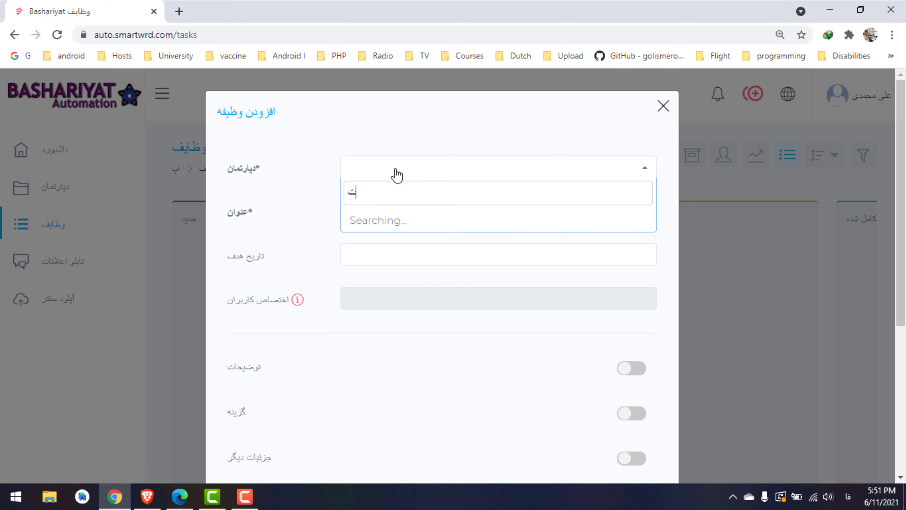
type("س")
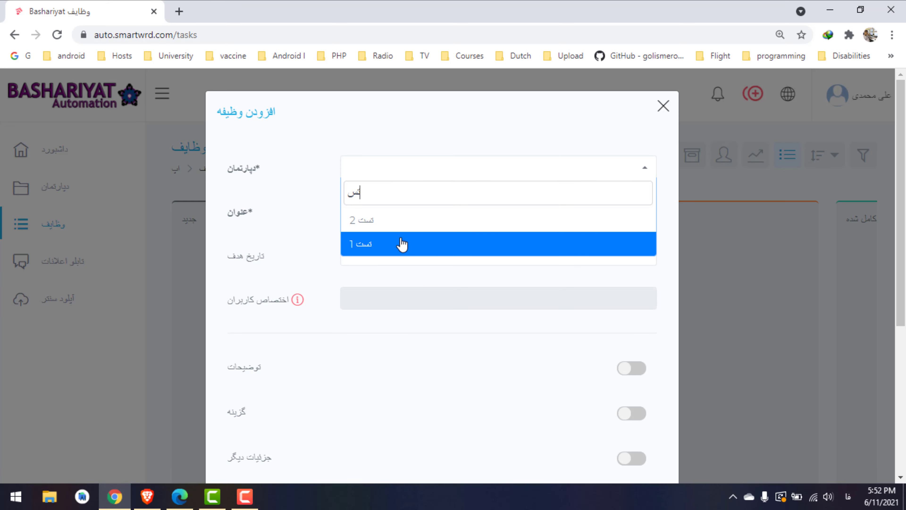
left_click(402, 244)
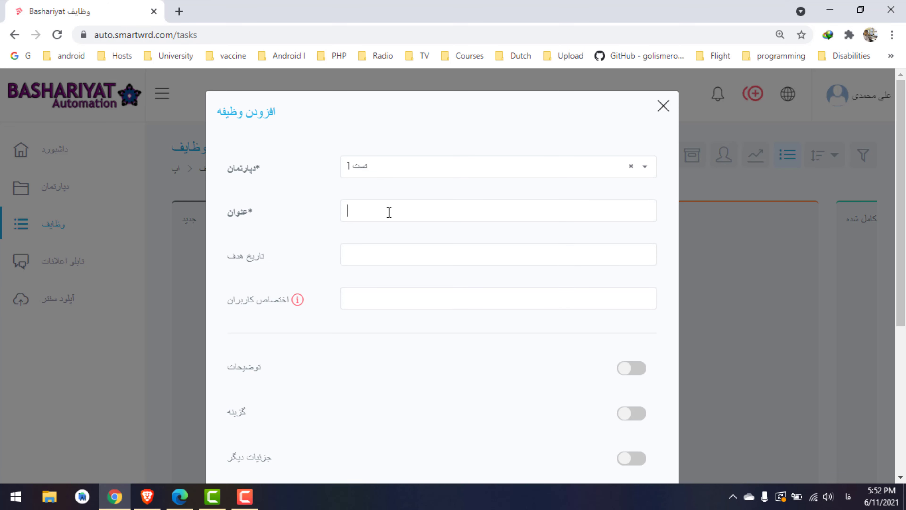
type("ارسال لیست اعضای جدید")
left_click_drag(267, 254, 227, 257)
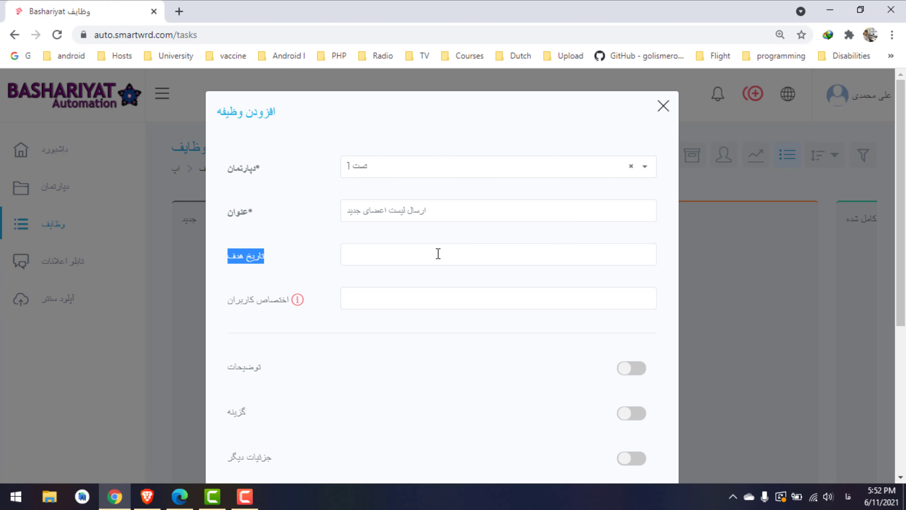
Pick 06-18-2021 as the task's target date from the calendar
left_click(438, 254)
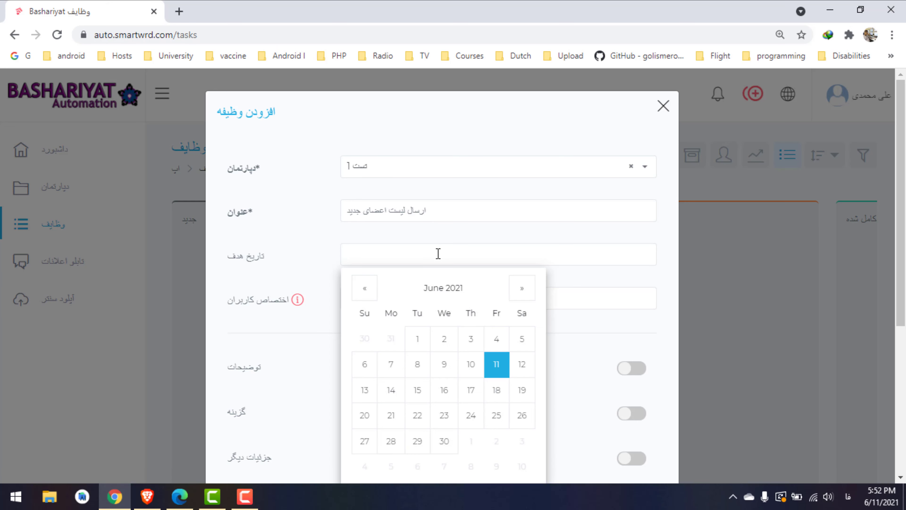
left_click(496, 390)
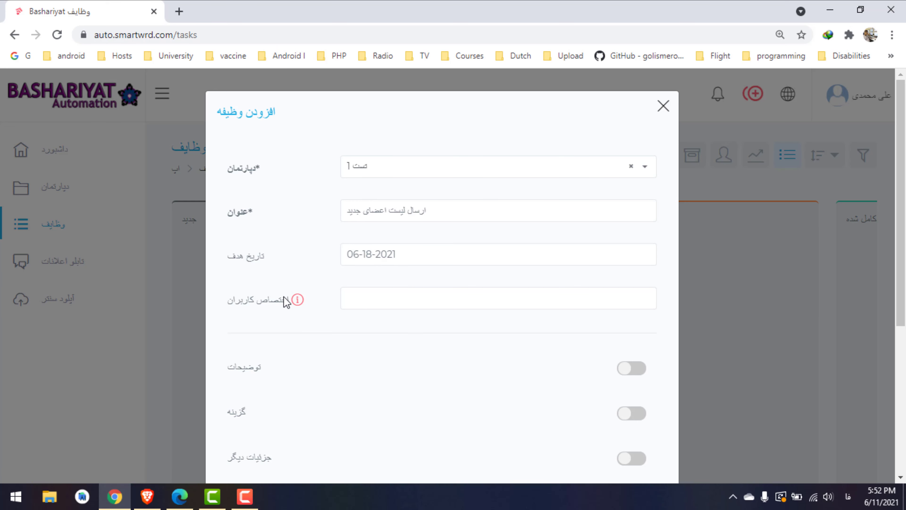
left_click_drag(905, 201, 905, 213)
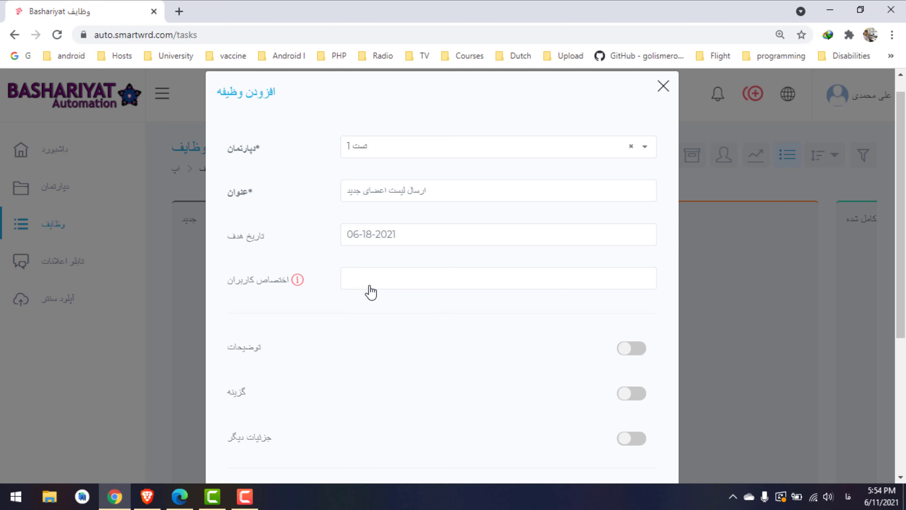
Assign the task to the third-level and second-level users
left_click(370, 291)
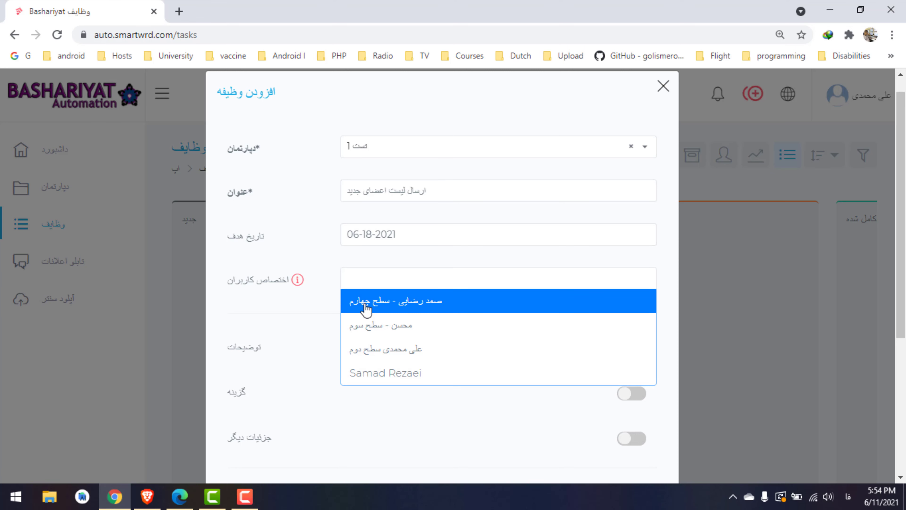
left_click(365, 325)
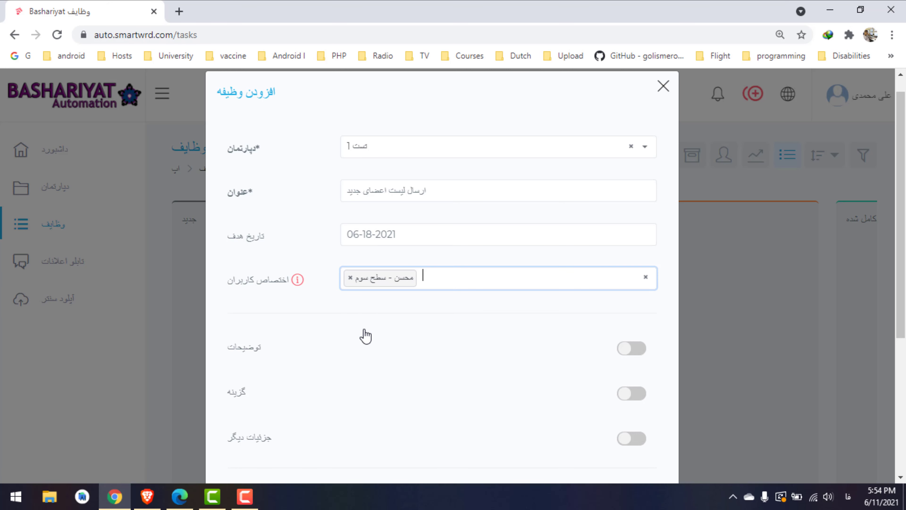
left_click(440, 287)
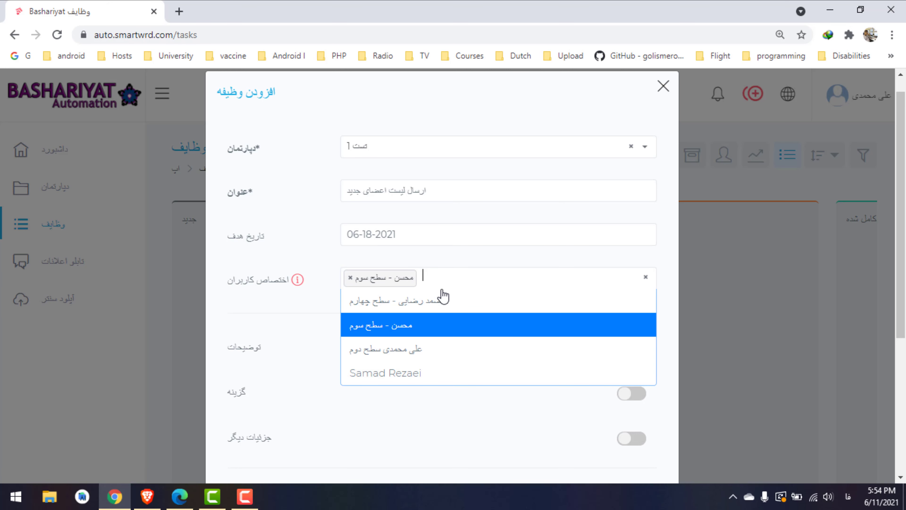
left_click(432, 346)
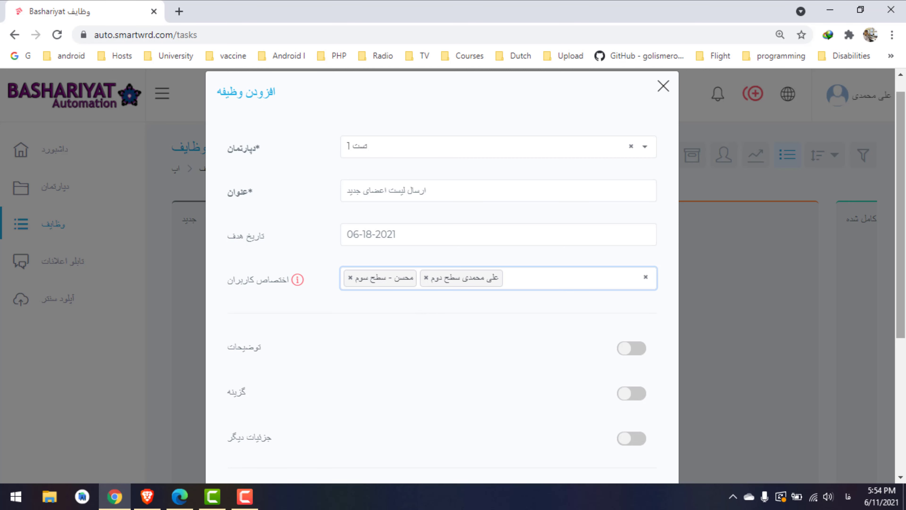
left_click_drag(904, 256, 904, 283)
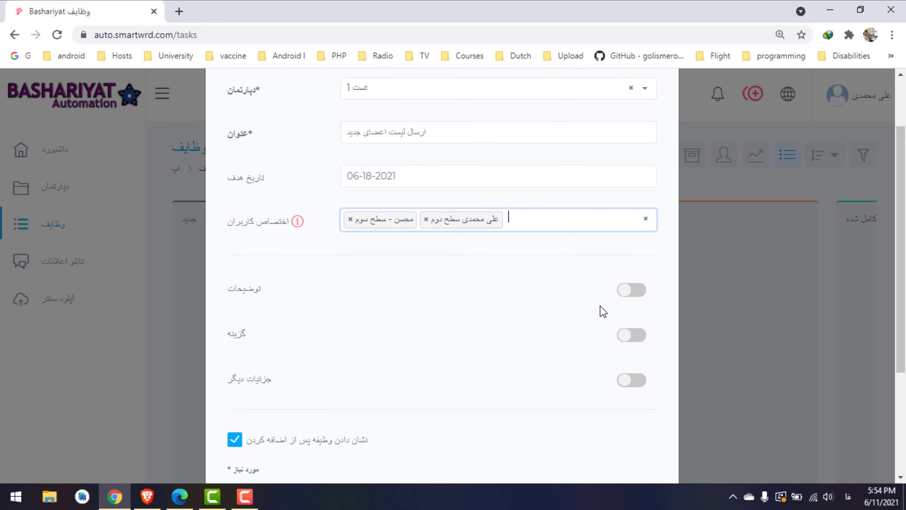
Add the description 'لیست اعضای جدید را که در 1 ماه گذشته ثبت نام کرده اند ارسال کنید'
left_click(642, 296)
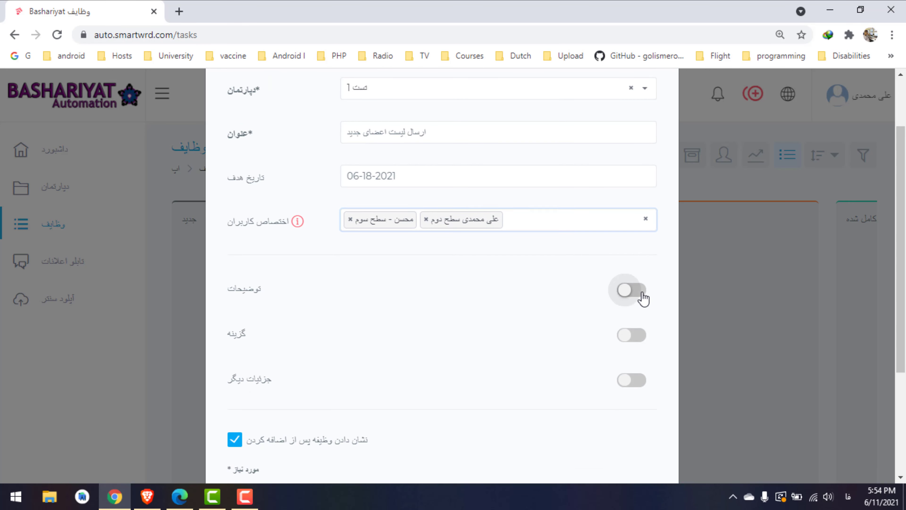
scroll(442, 360, "down", 1)
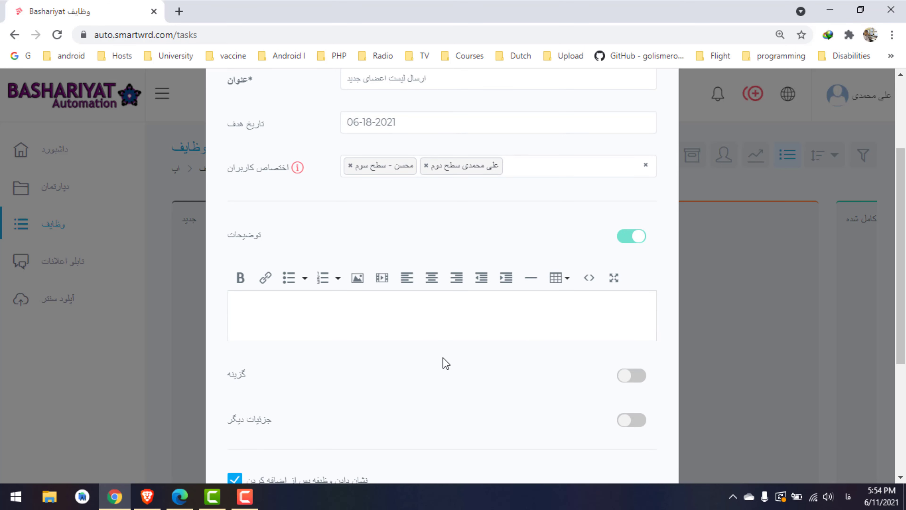
left_click(423, 327)
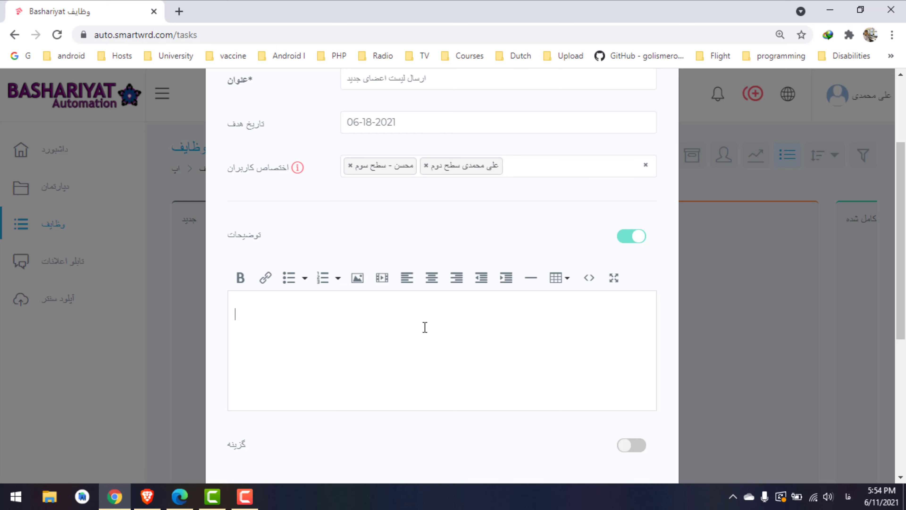
type("لیست اعضای")
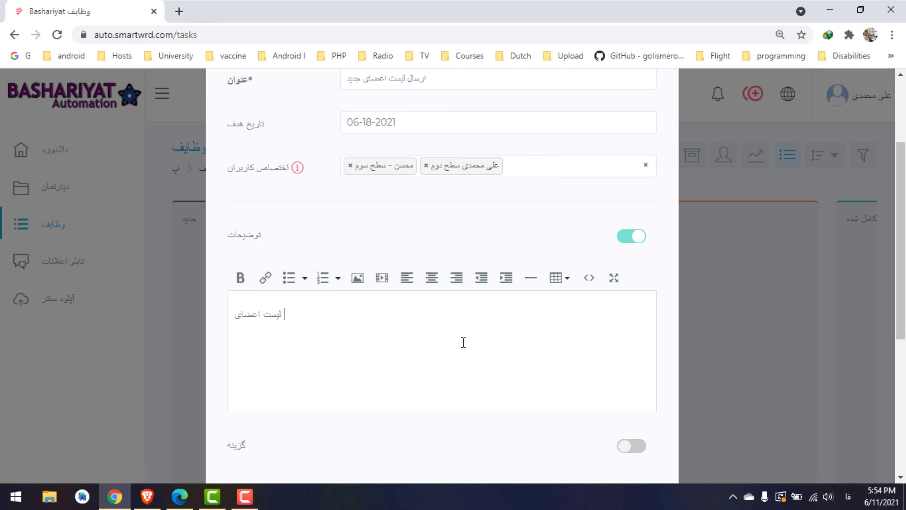
type(" جدید را که در 1 ماه")
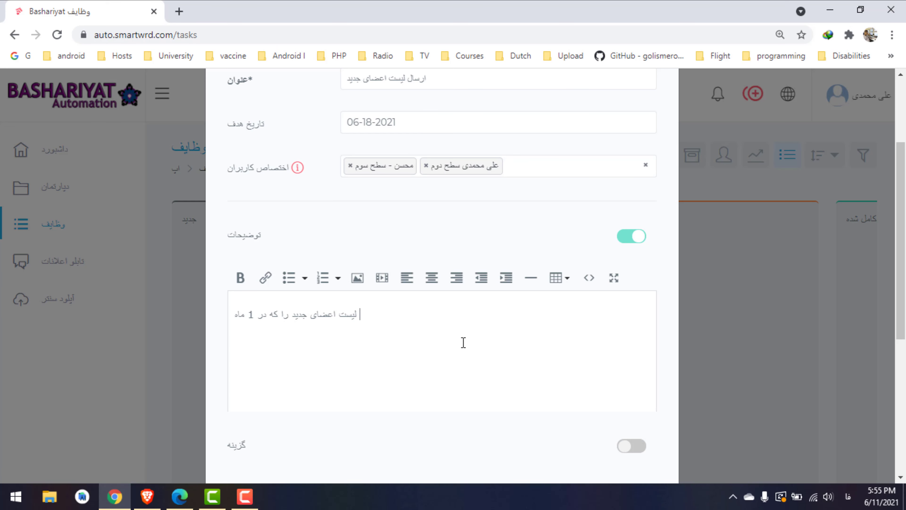
type(" گذشته ثبنام")
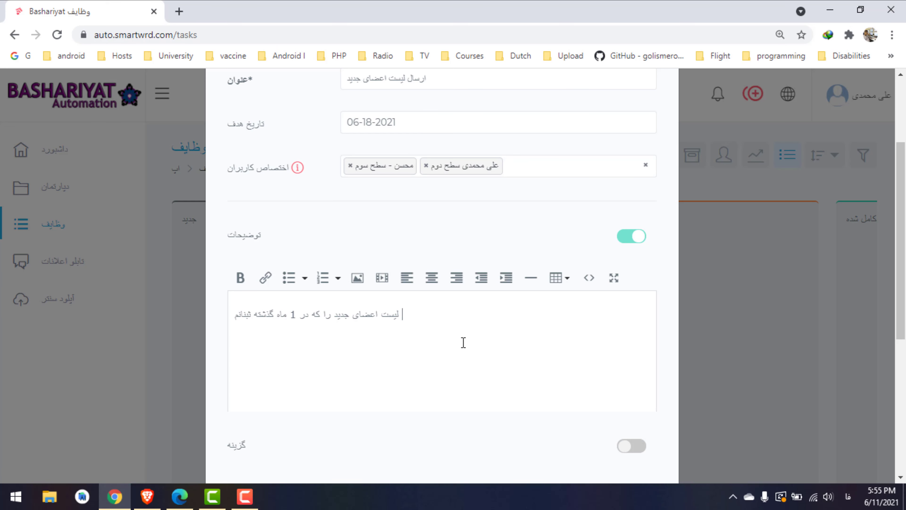
key("BackSpace")
key("BackSpace")
key("BackSpace")
type("ت نام کرد")
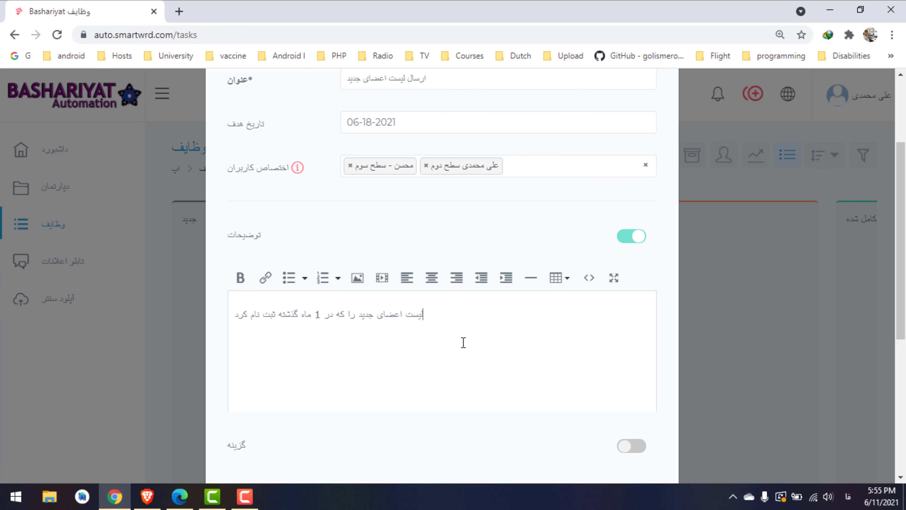
type("ه اند ارسال کنید")
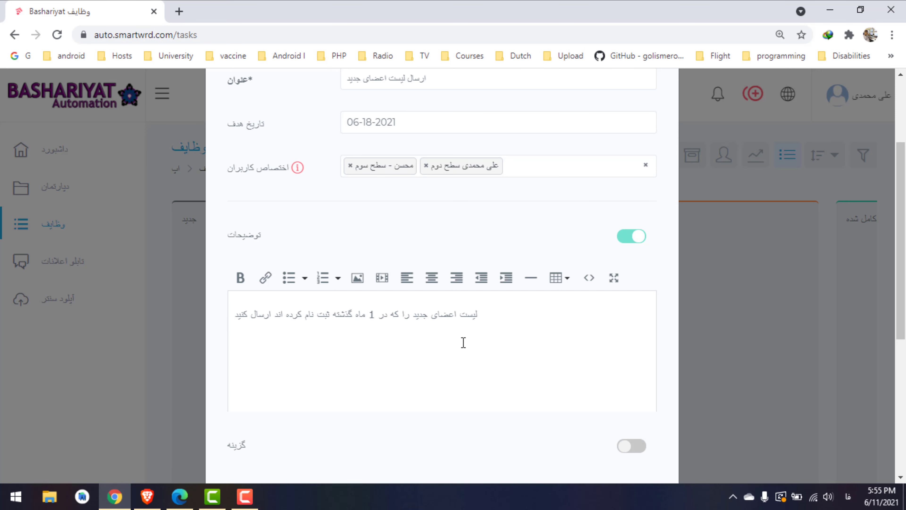
scroll(442, 278, "down", 3)
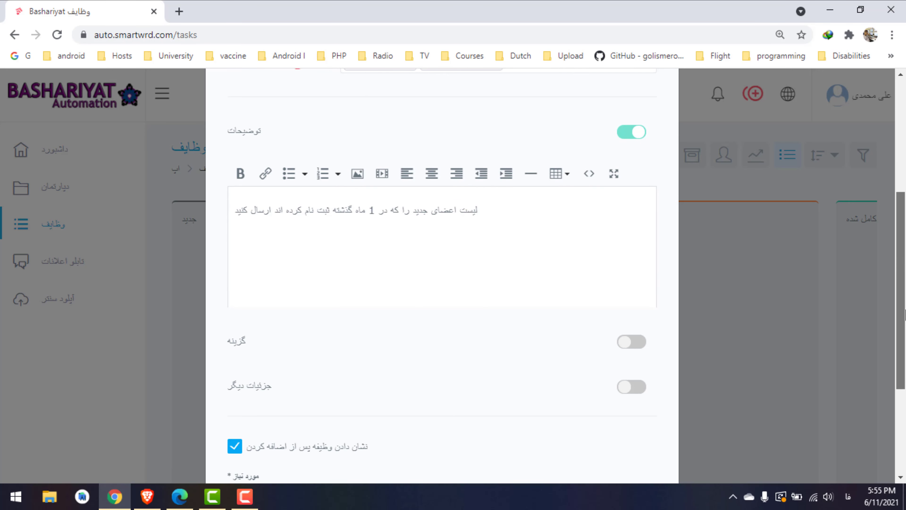
scroll(754, 335, "down", 2)
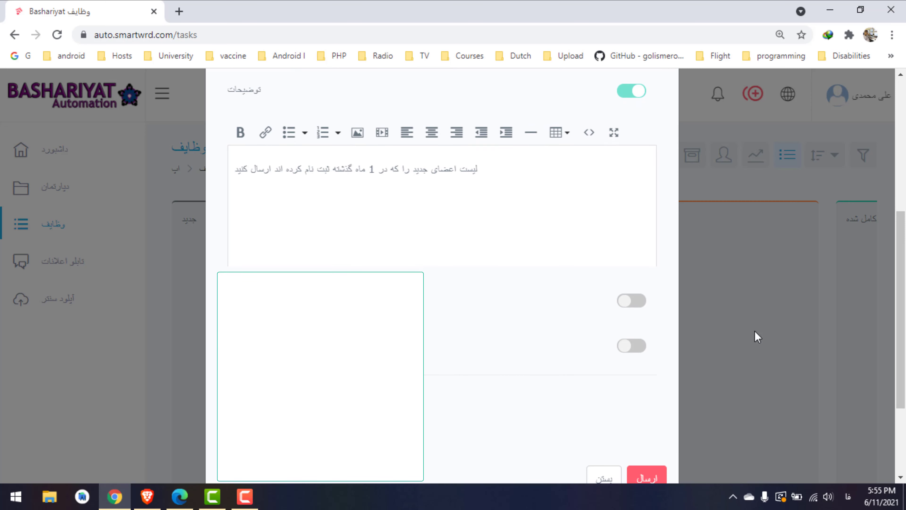
Enable the extra options and set status جدید and priority نرمال
left_click(638, 301)
scroll(728, 339, "down", 3)
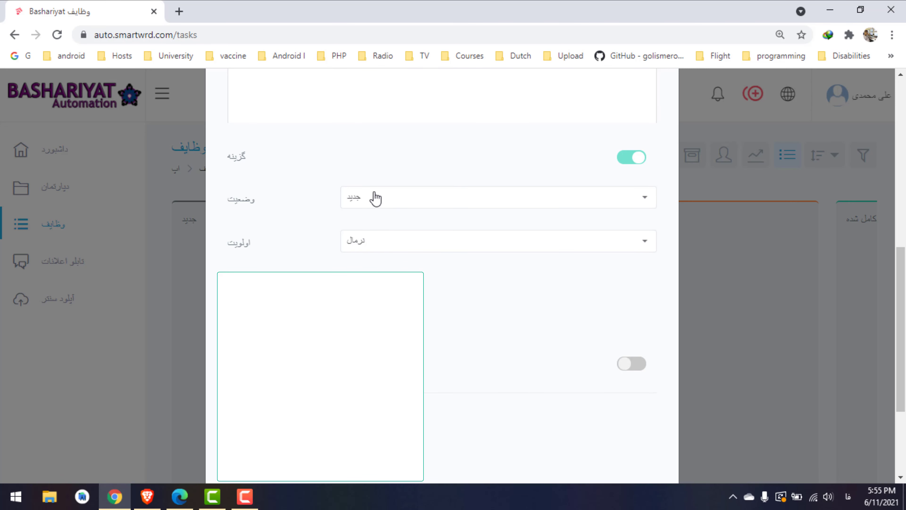
left_click(378, 201)
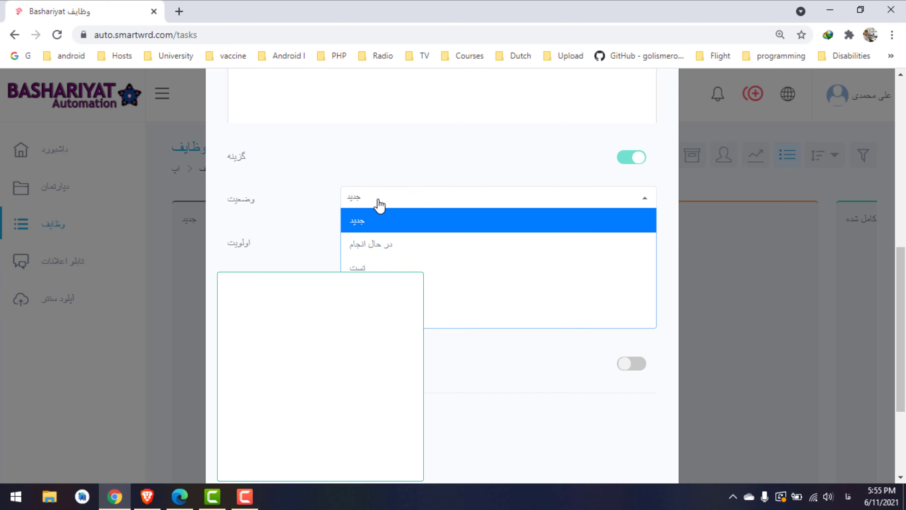
left_click(380, 205)
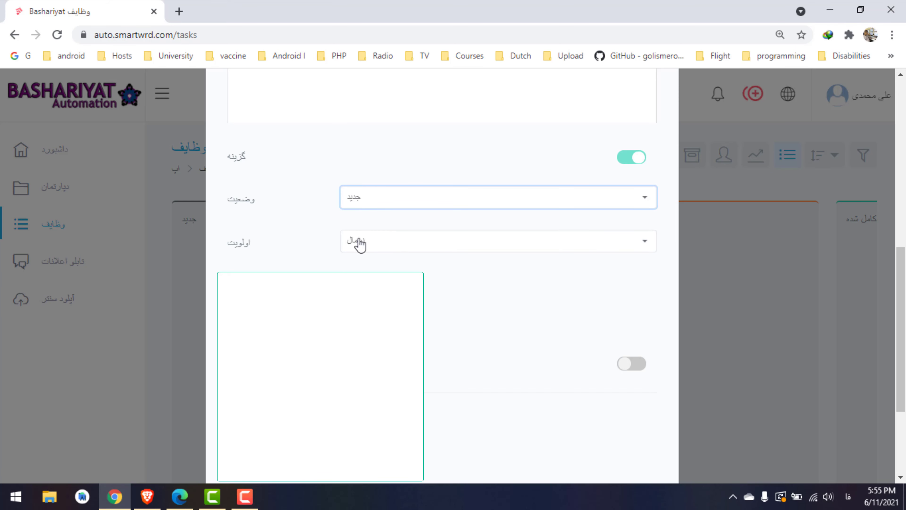
left_click(350, 250)
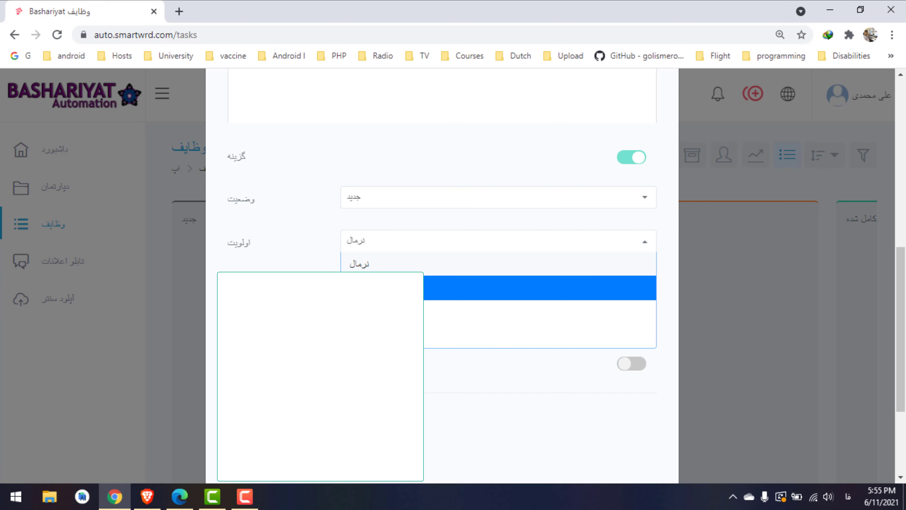
key("Down")
key("Down")
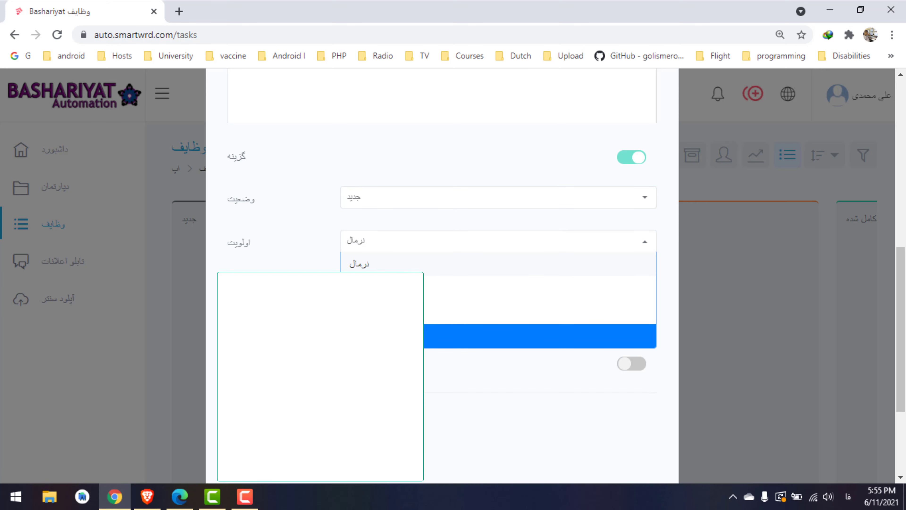
left_click(354, 263)
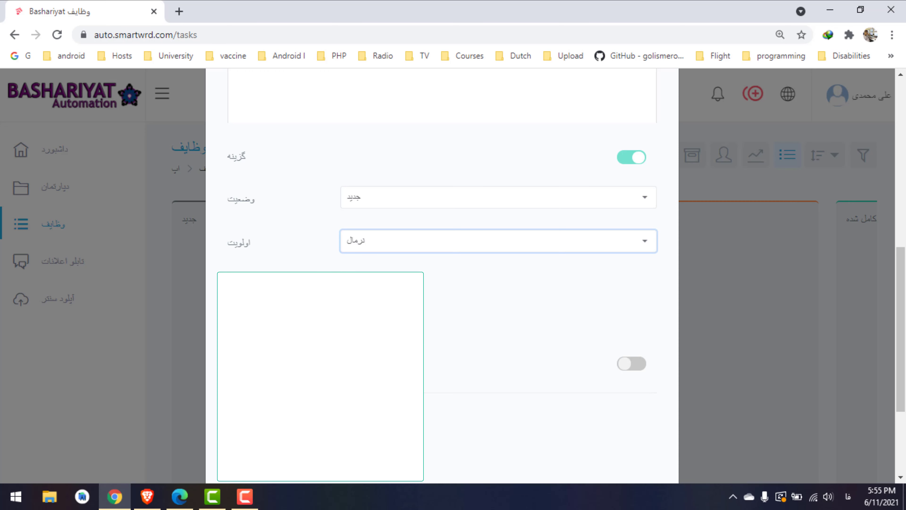
Toggle the other-details section on and off, then submit the task
scroll(388, 285, "down", 2)
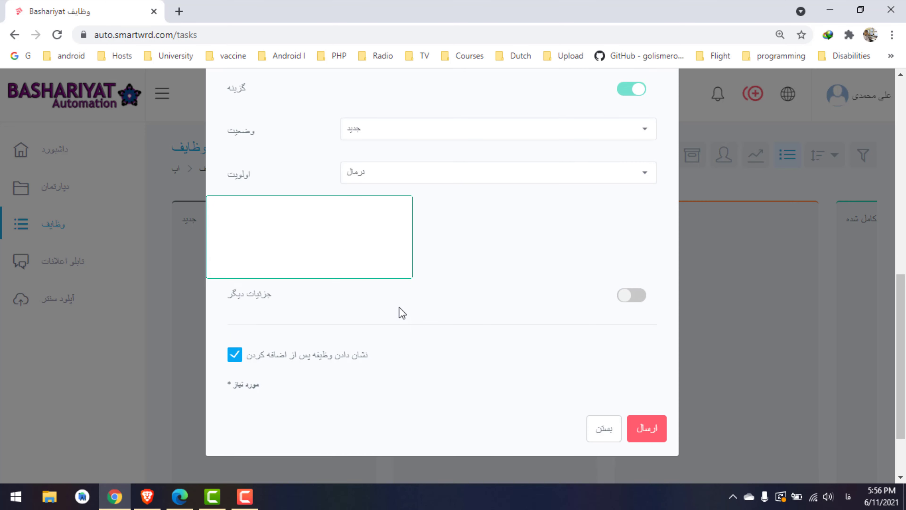
left_click(625, 299)
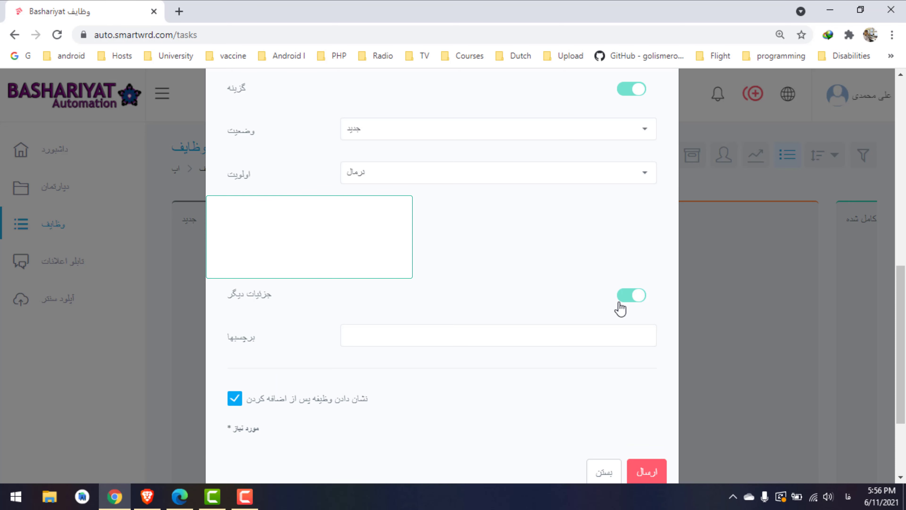
left_click(625, 296)
scroll(902, 307, "down", 1)
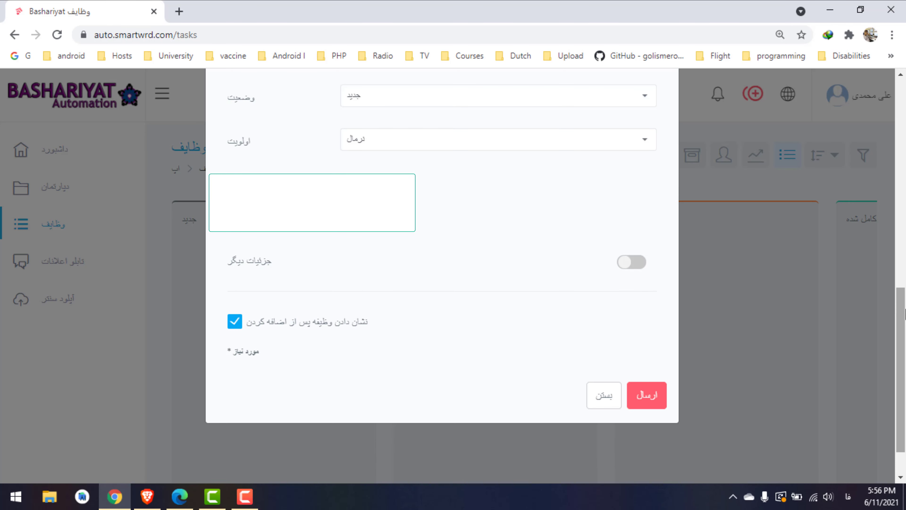
left_click(647, 411)
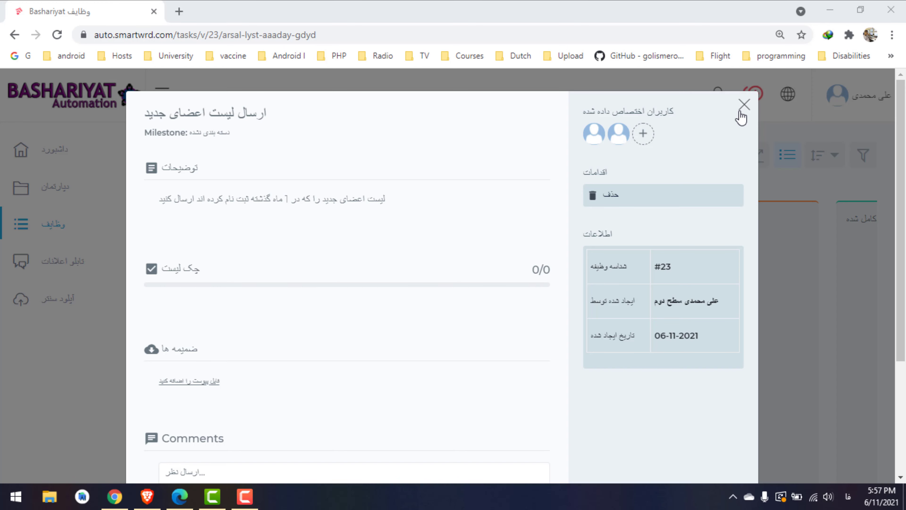
Close task #23's detail view to return to the tasks board
left_click(744, 104)
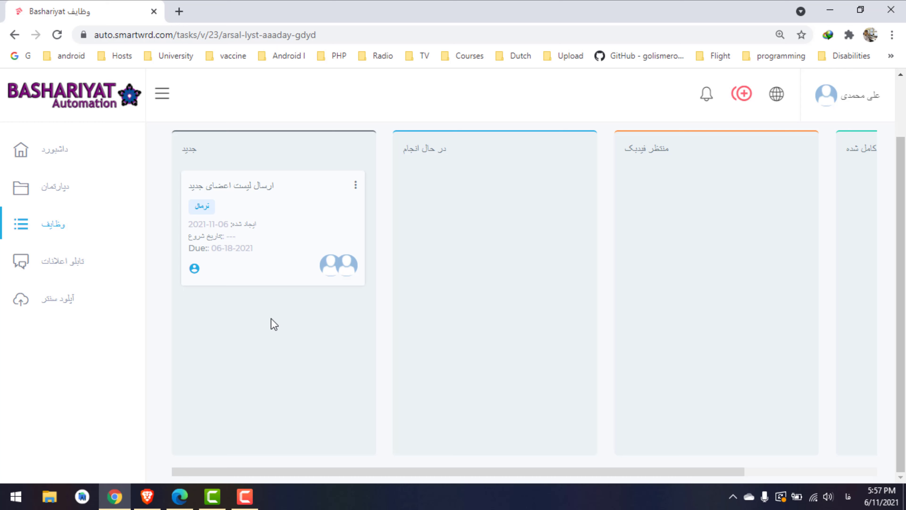
Open the announcements board showing the 'جلسه ماهانه' monthly meeting card
left_click(849, 111)
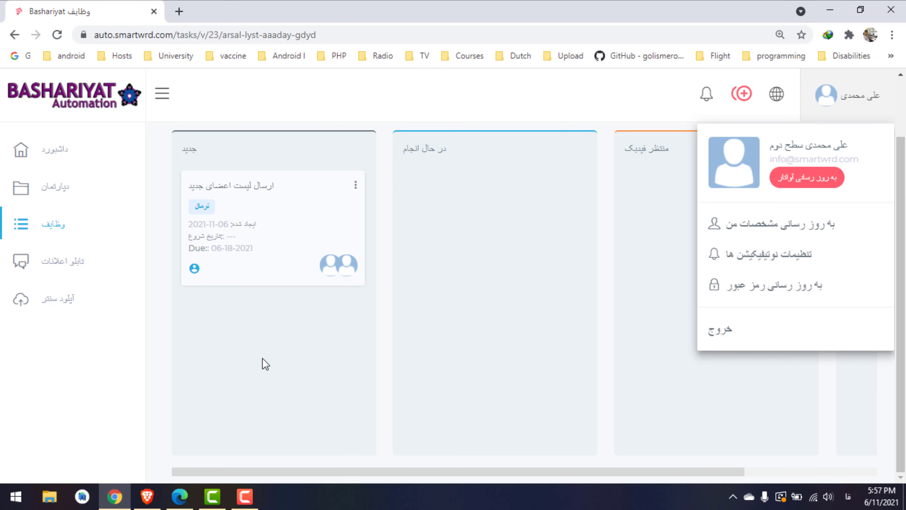
left_click(29, 262)
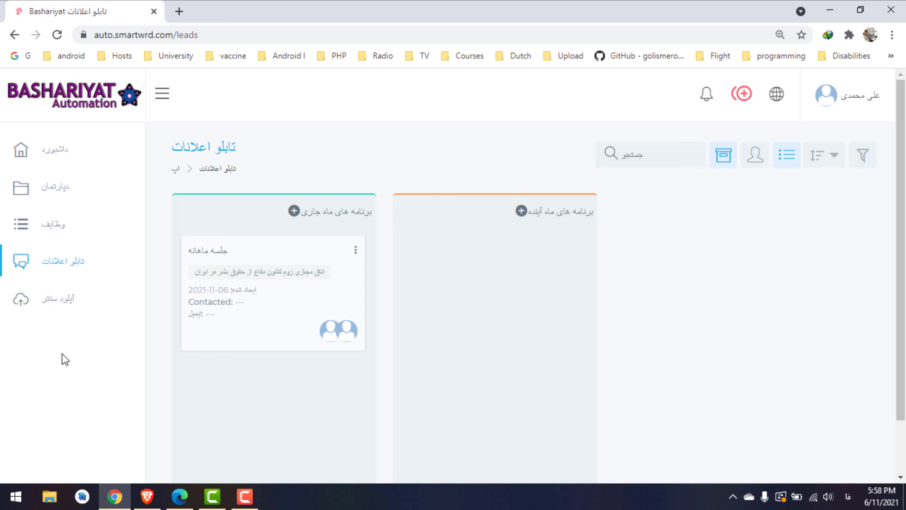
Glance at the create and profile menus, then switch to the second user's Brave window
left_click(753, 104)
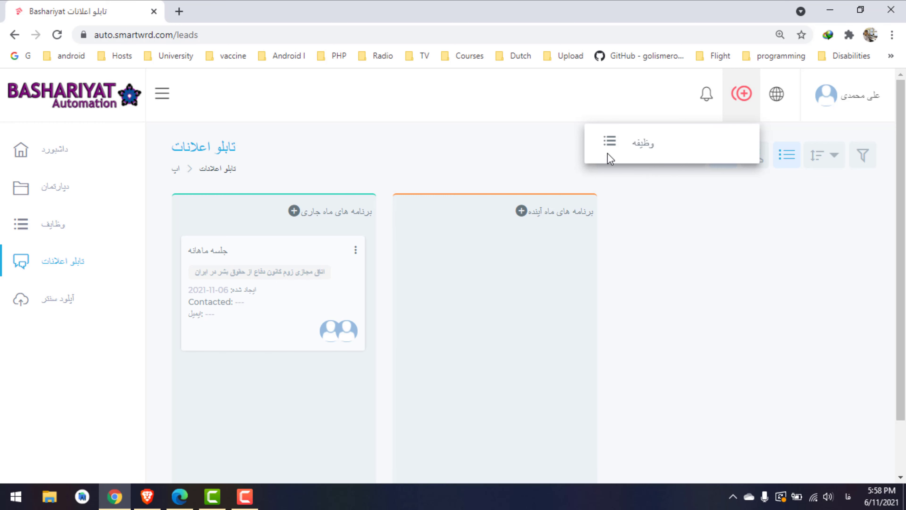
left_click(668, 238)
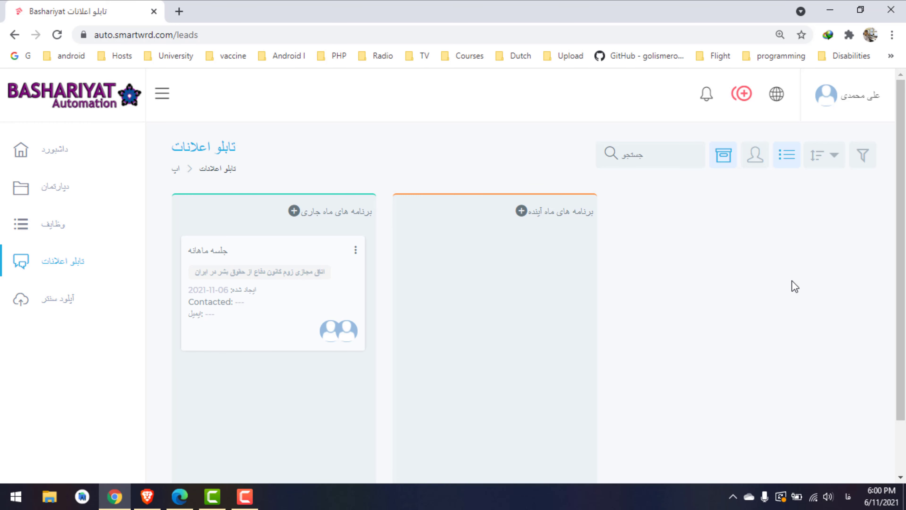
left_click(858, 98)
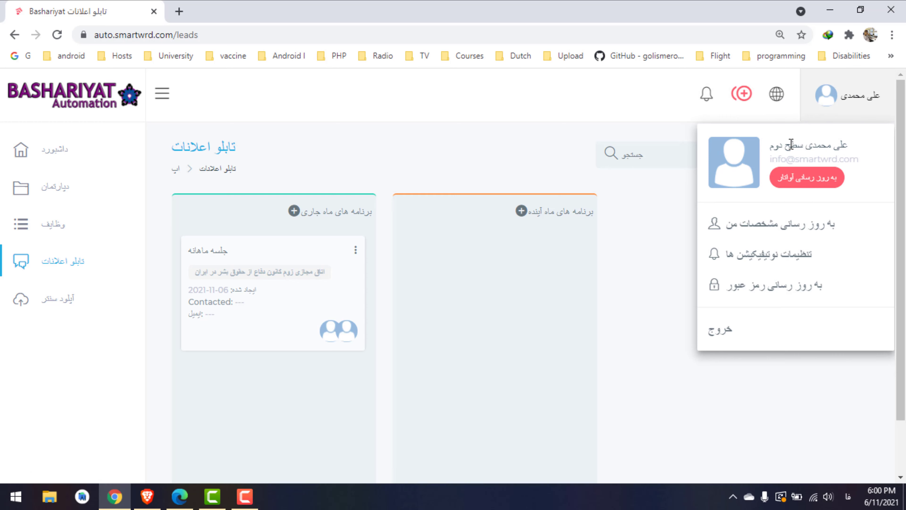
left_click(629, 348)
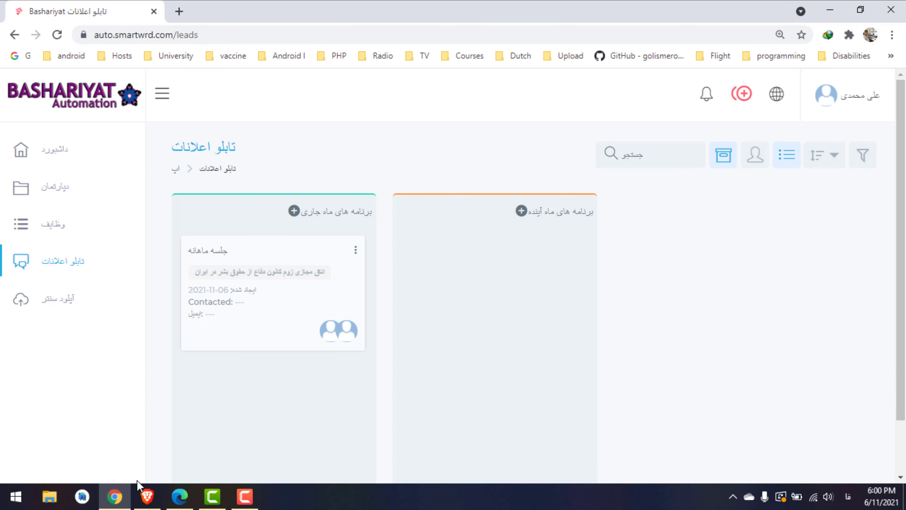
mouse_move(148, 498)
left_click(157, 463)
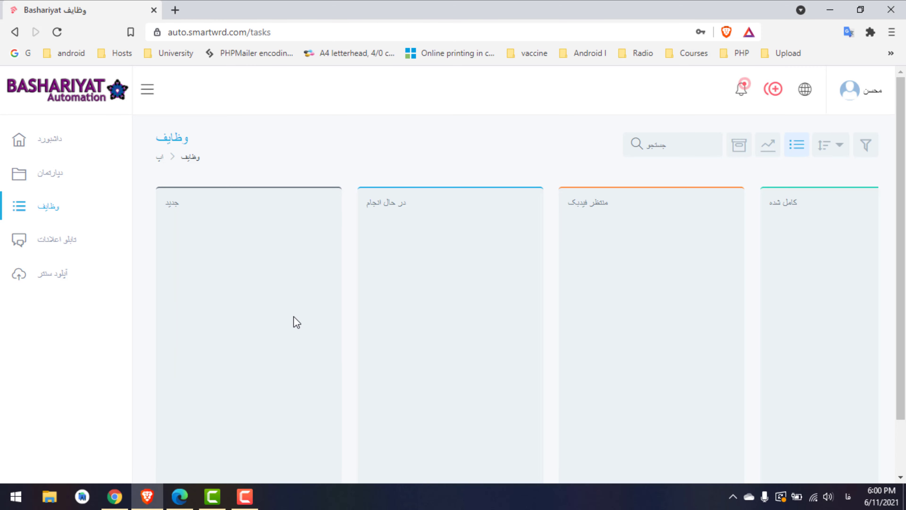
Go to the second user's dashboard, which shows 1 new task and task #23's assignment
left_click(863, 104)
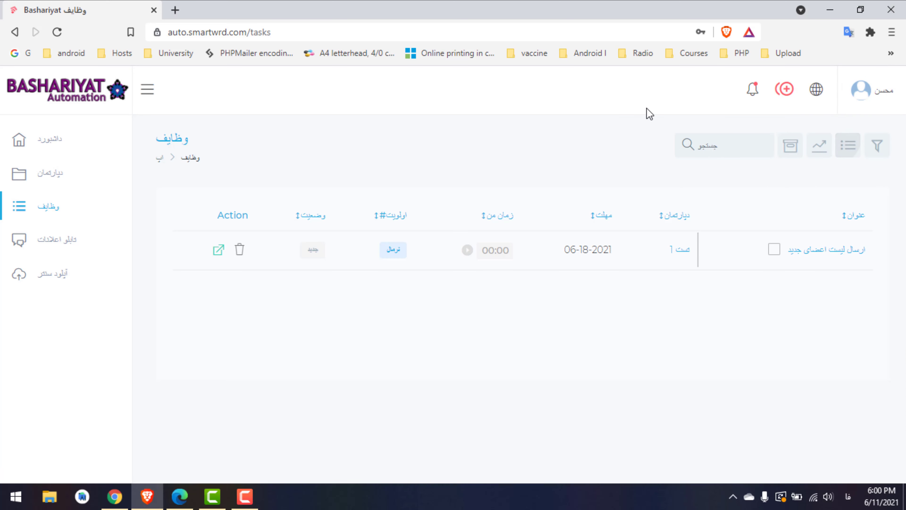
left_click(881, 86)
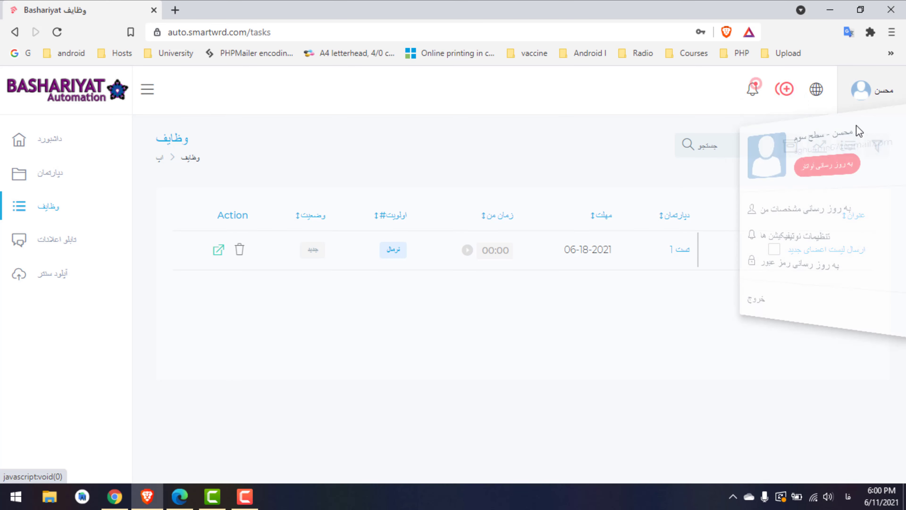
left_click(57, 140)
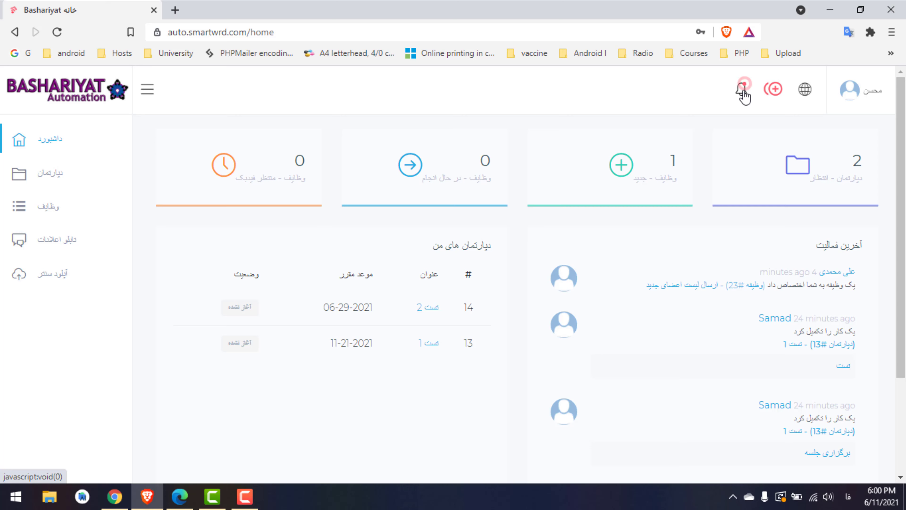
Mark the task #23 assignment notification as read
left_click(742, 91)
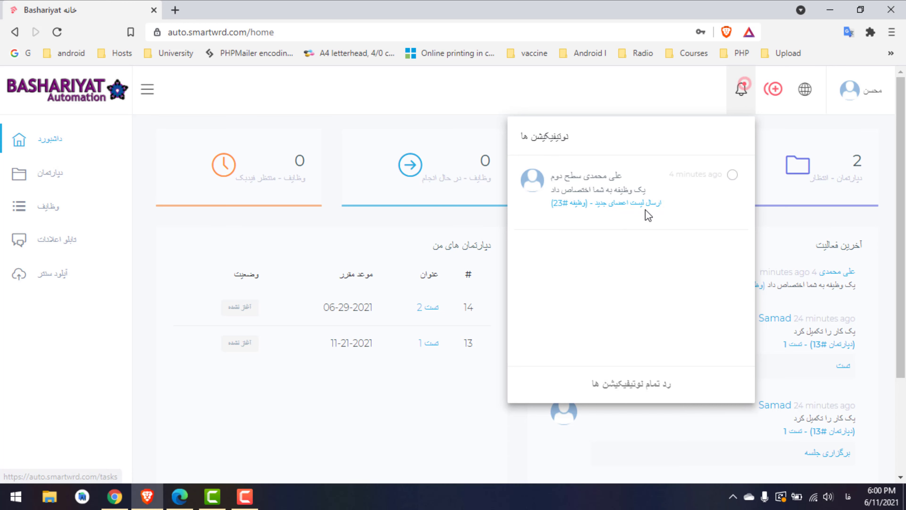
left_click(664, 385)
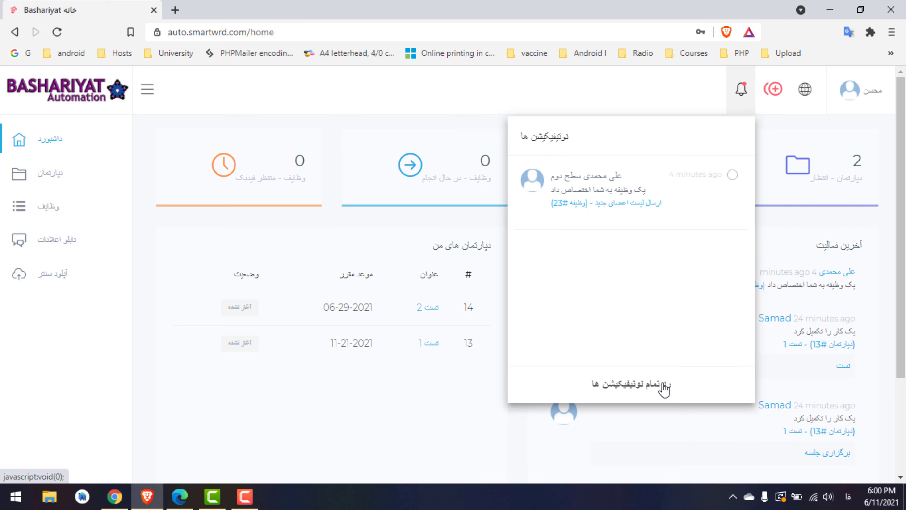
left_click(544, 99)
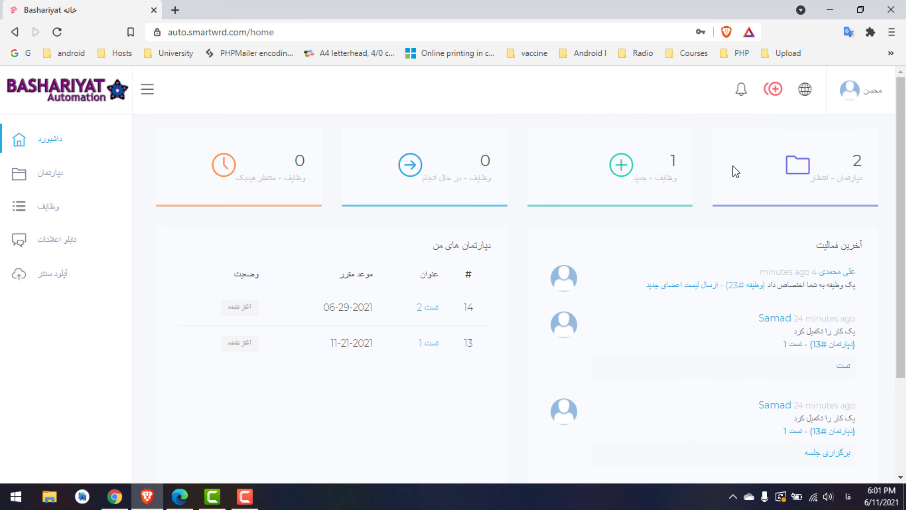
Check the profile menu, then go to the departments page
left_click(873, 94)
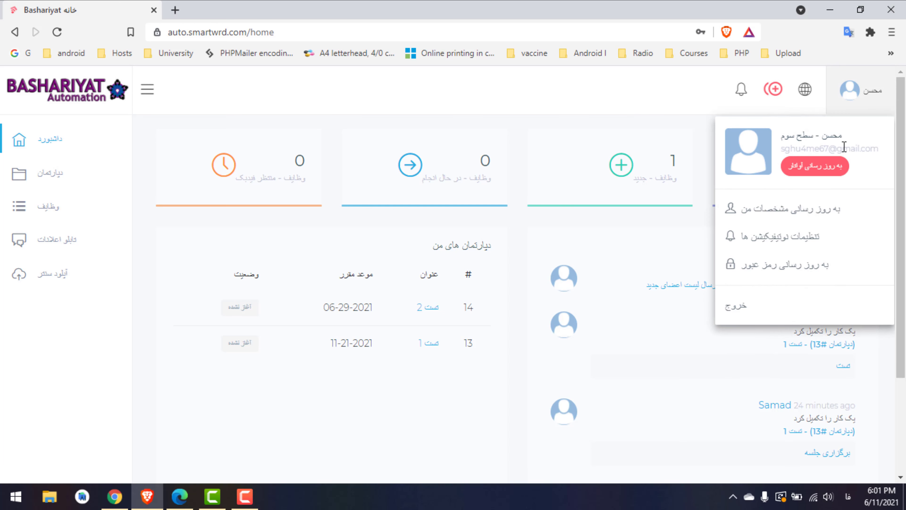
double_click(842, 145)
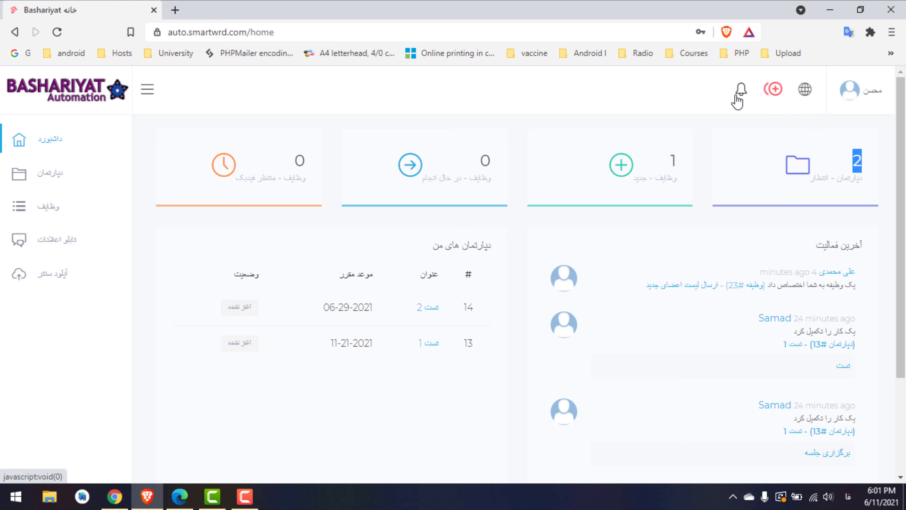
left_click(678, 93)
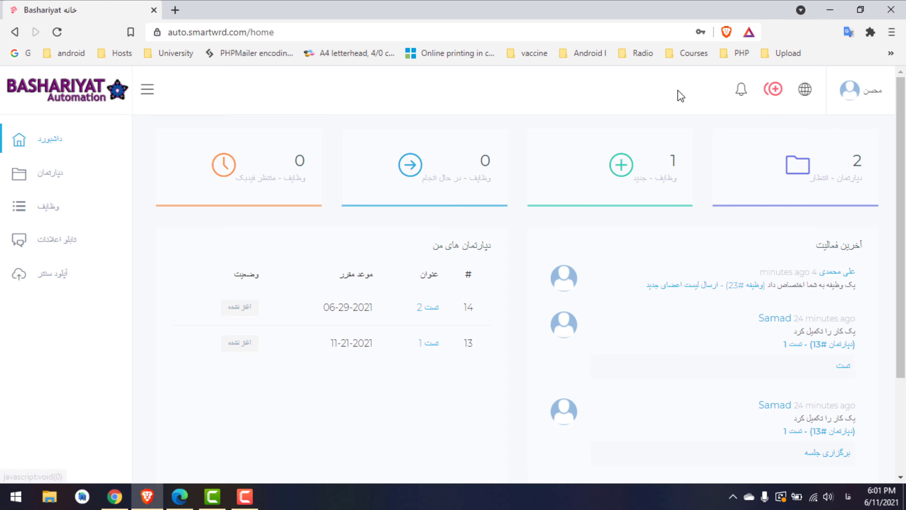
left_click(29, 173)
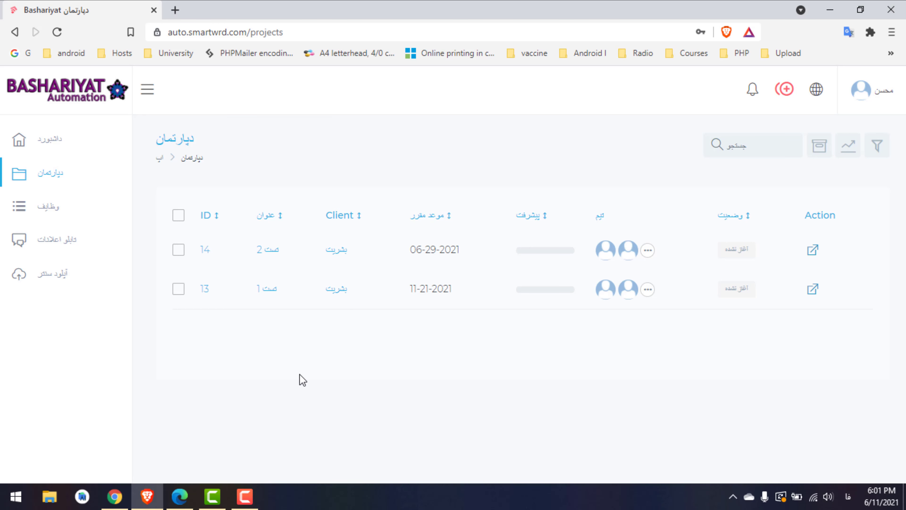
Show tasks as a status board with 'ارسال لیست اعضای جدید' under جدید
left_click(66, 213)
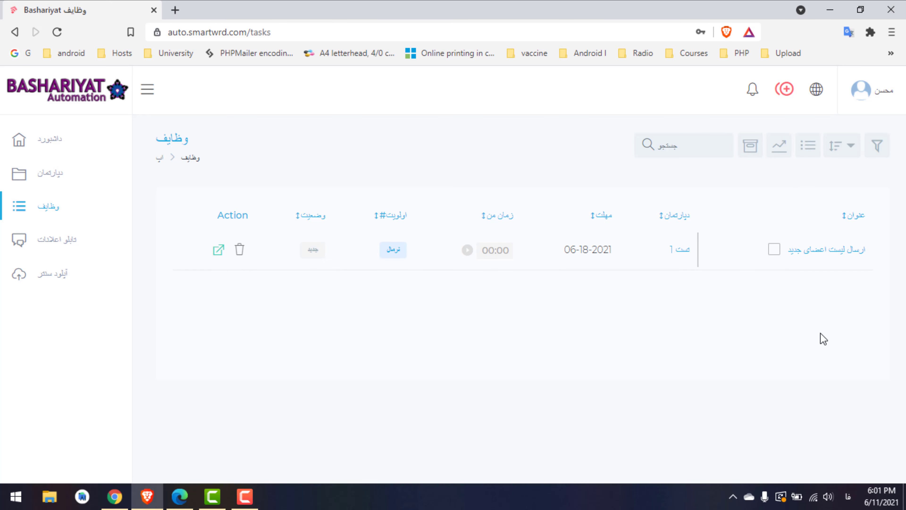
left_click(807, 157)
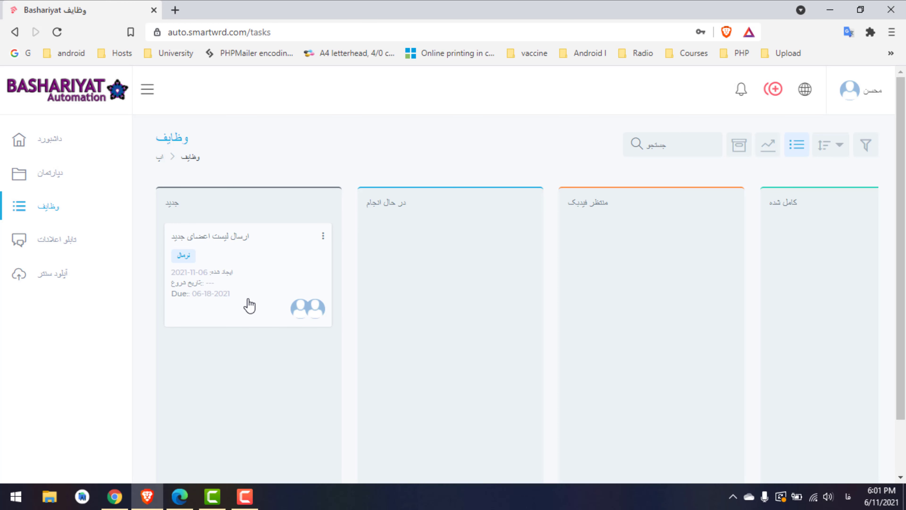
Open the details of task #23 'ارسال لیست اعضای جدید' from the جدید column
double_click(175, 203)
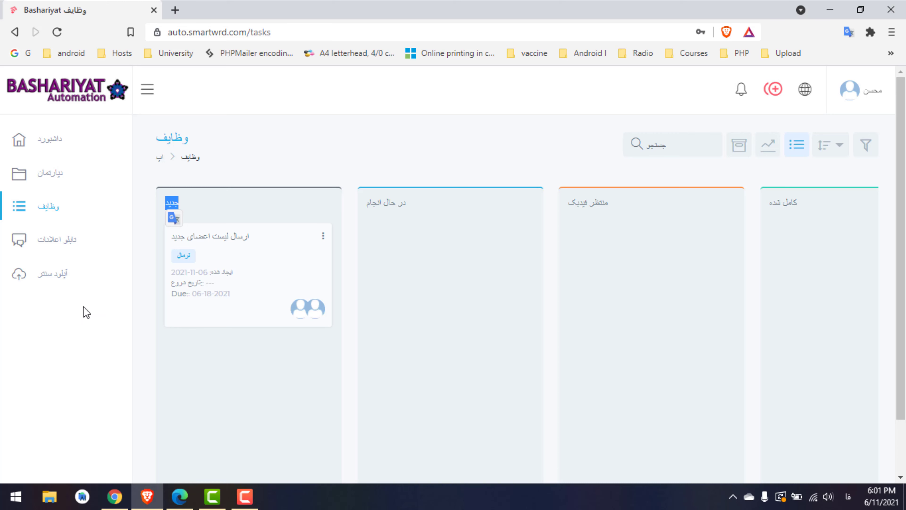
left_click(256, 276)
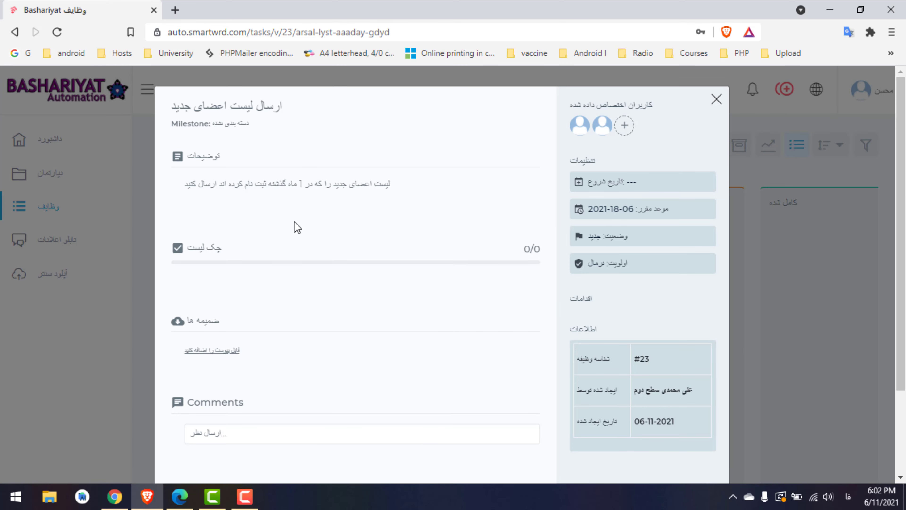
Select and then deselect text in task #23's description
left_click_drag(389, 185, 184, 178)
left_click(224, 199)
double_click(357, 185)
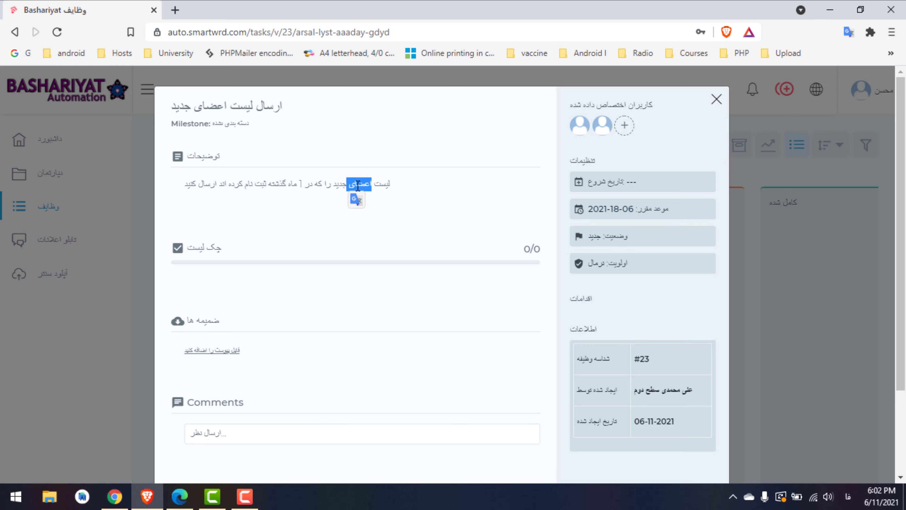
left_click(306, 286)
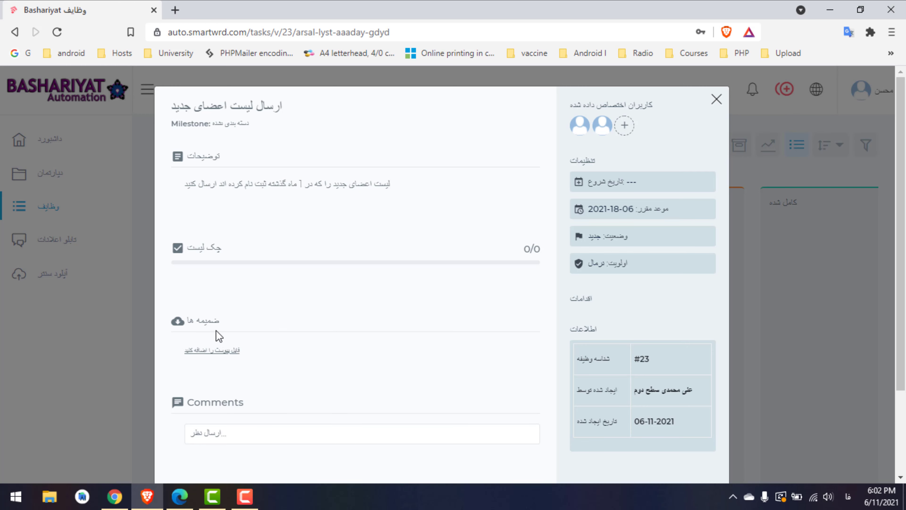
Reveal the attachment dropzone via 'فایل پیوست را اضافه کنید' under ضمیمه ها
left_click(232, 359)
scroll(904, 323, "down", 2)
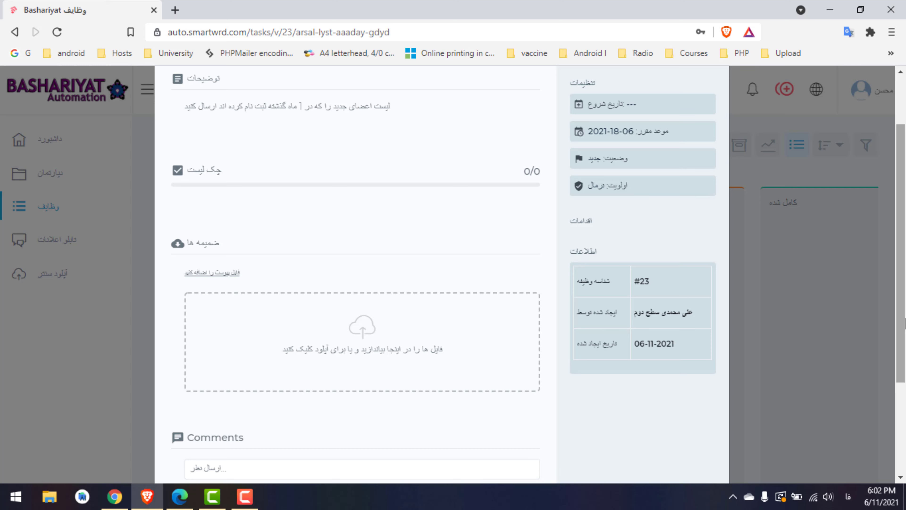
scroll(429, 406, "up", 2)
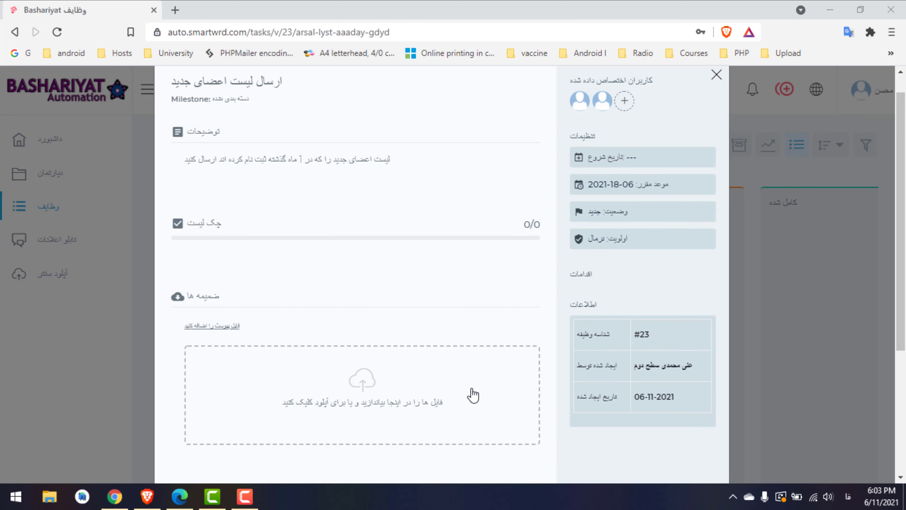
Upload german.jpg from the Downloads folder as an attachment on task #23
left_click(338, 433)
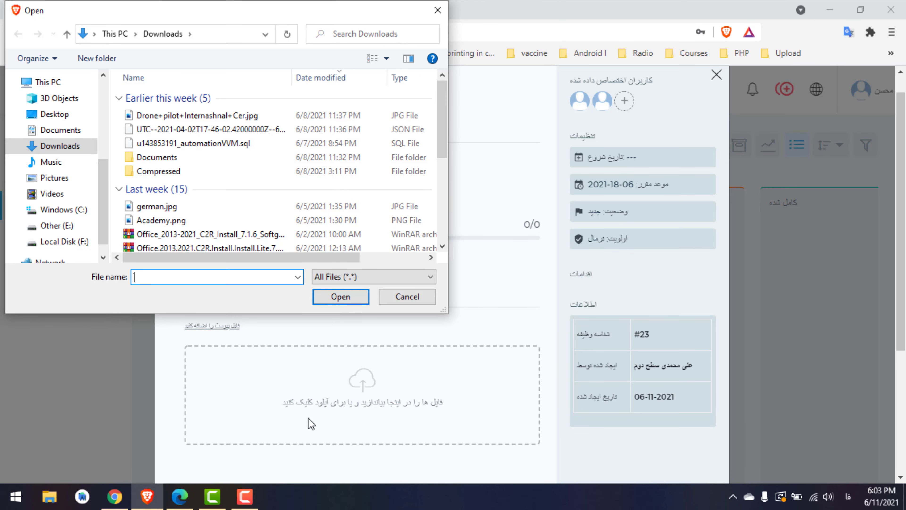
left_click_drag(157, 14, 486, 93)
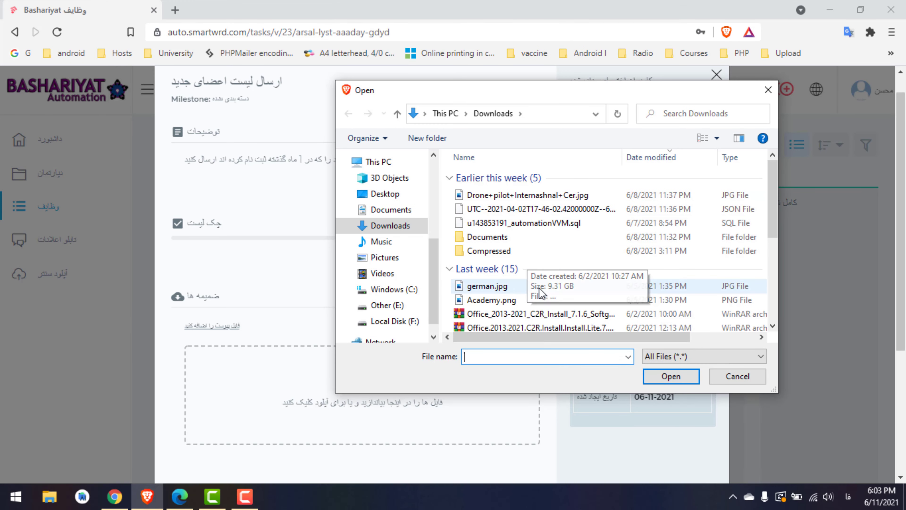
left_click(512, 290)
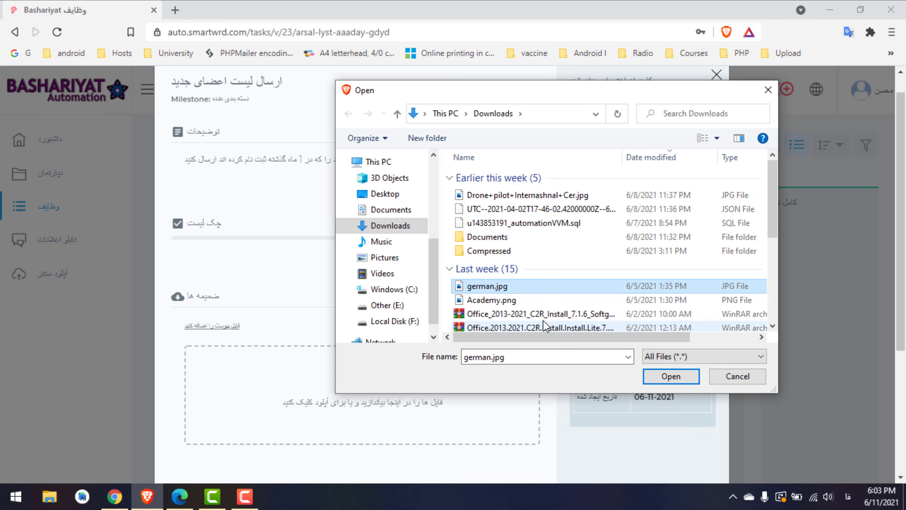
left_click(670, 375)
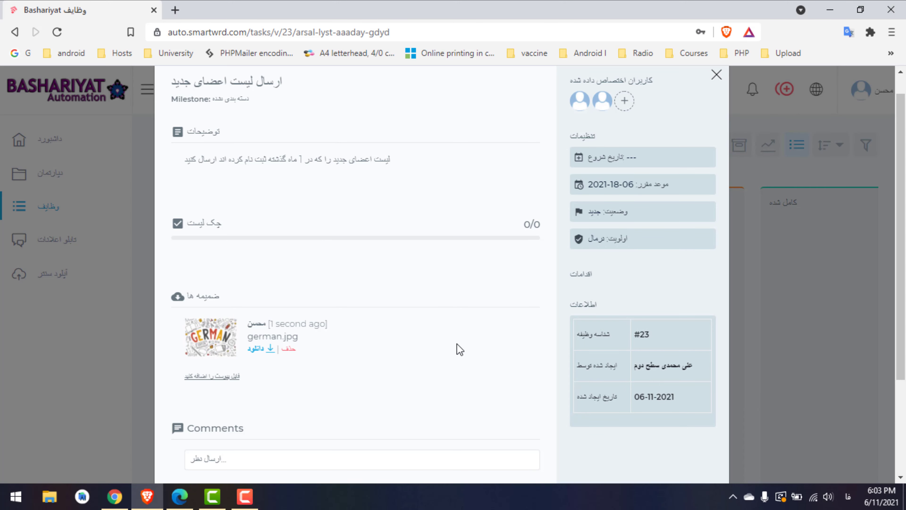
scroll(900, 253, "up", 1)
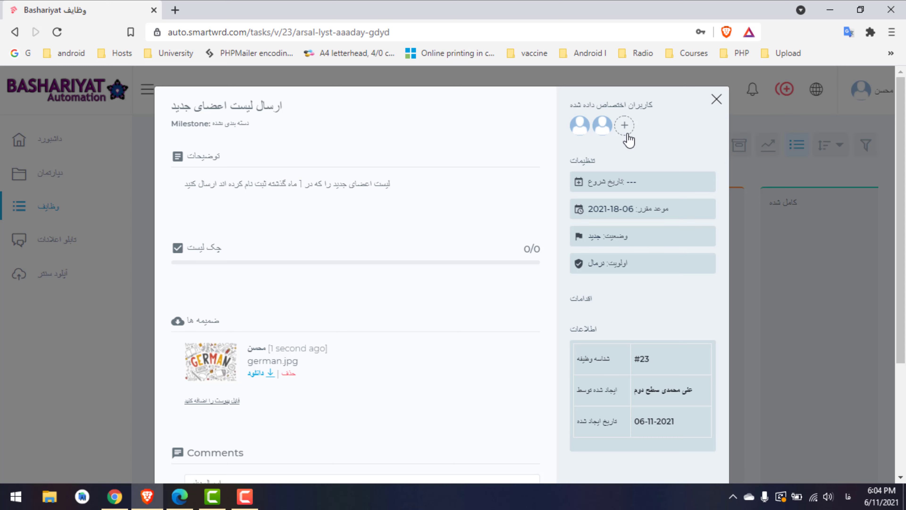
Assign one more user to task #23 and save, giving it three assignees
left_click(624, 125)
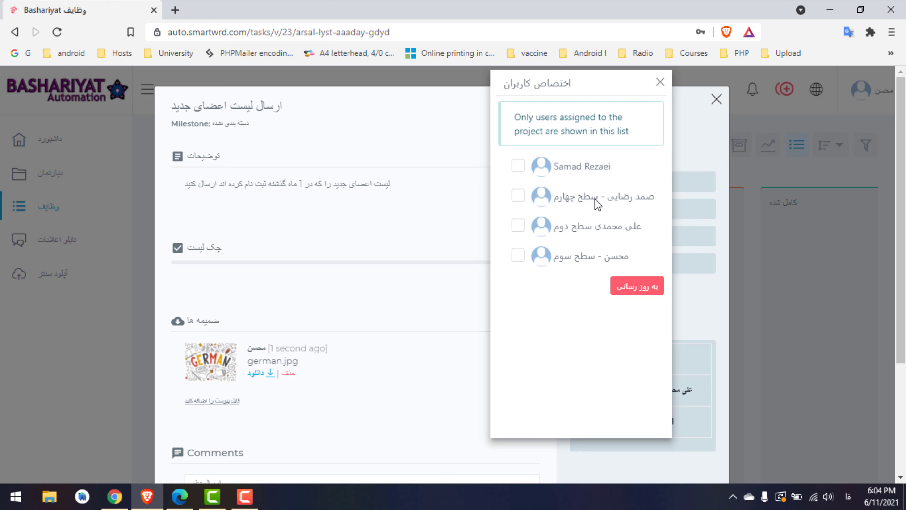
left_click(520, 195)
left_click(633, 293)
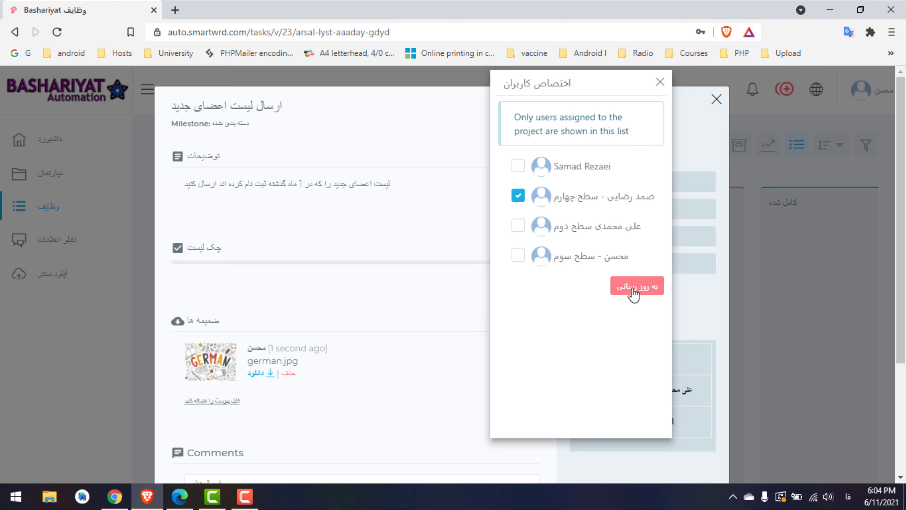
left_click(660, 83)
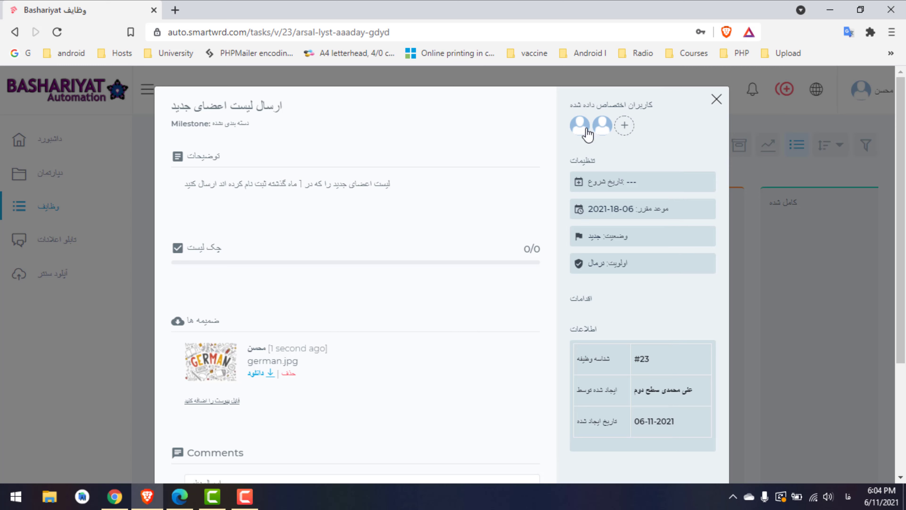
left_click(624, 126)
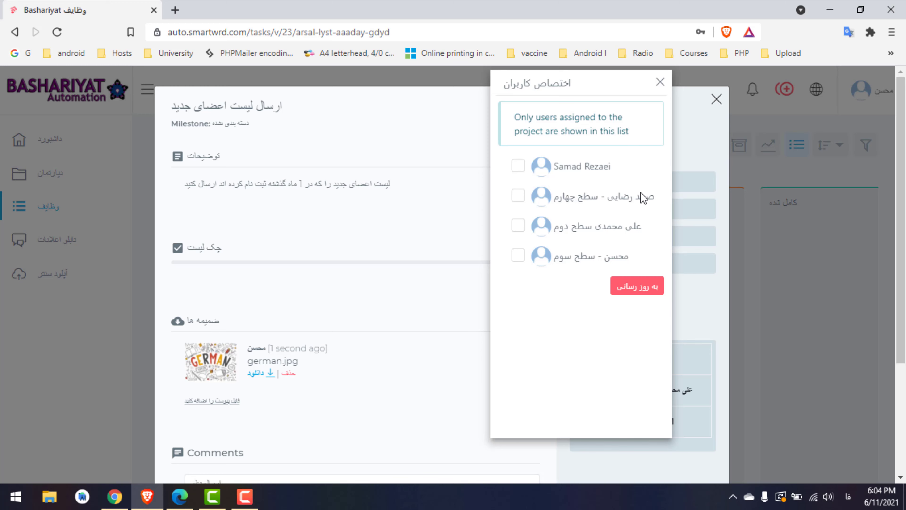
left_click(630, 193)
left_click(649, 290)
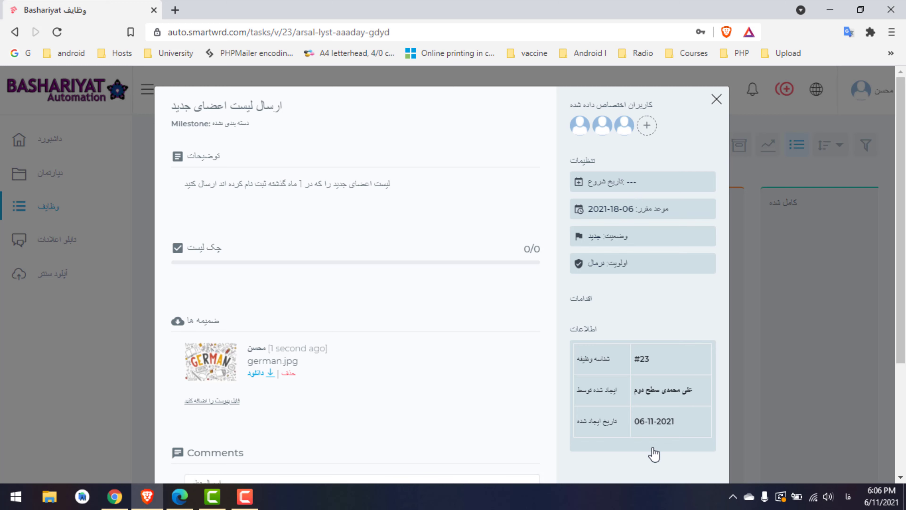
Open the comment editor, then close and reopen task #23's details
scroll(374, 364, "down", 2)
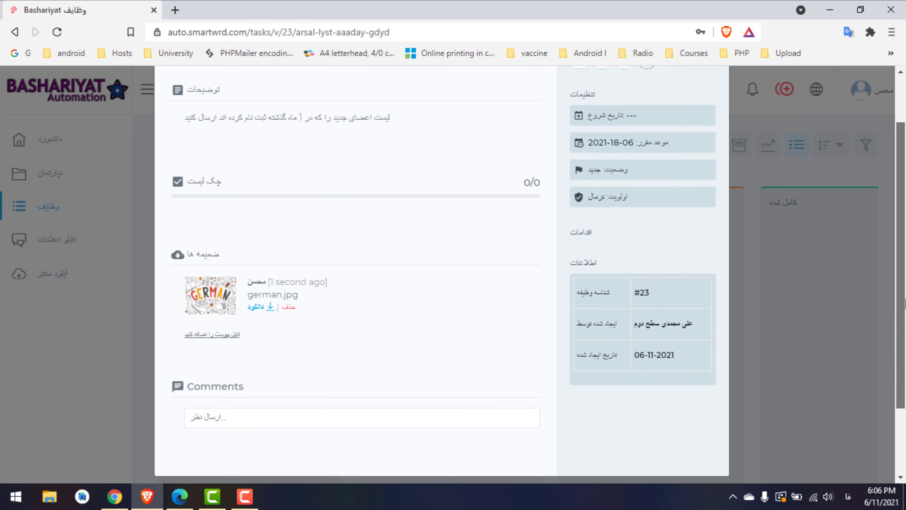
left_click(240, 410)
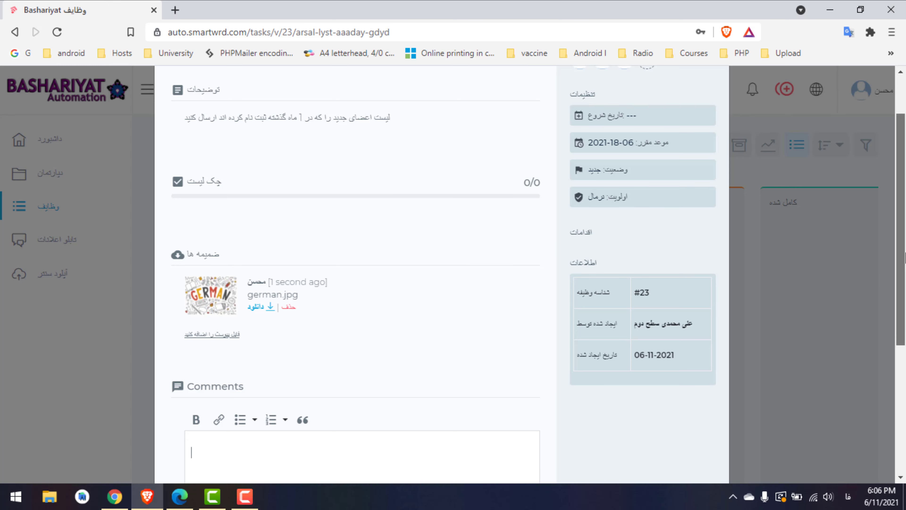
scroll(905, 335, "down", 4)
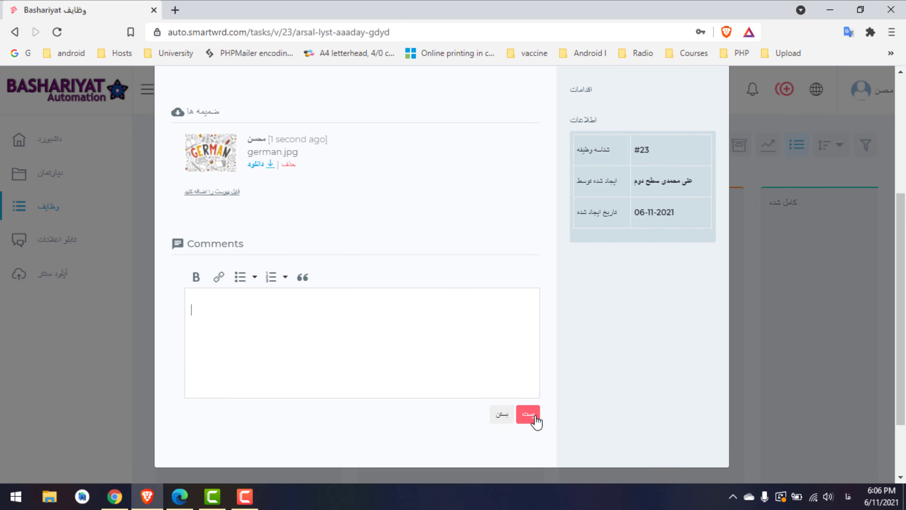
left_click_drag(895, 371, 904, 193)
left_click(717, 99)
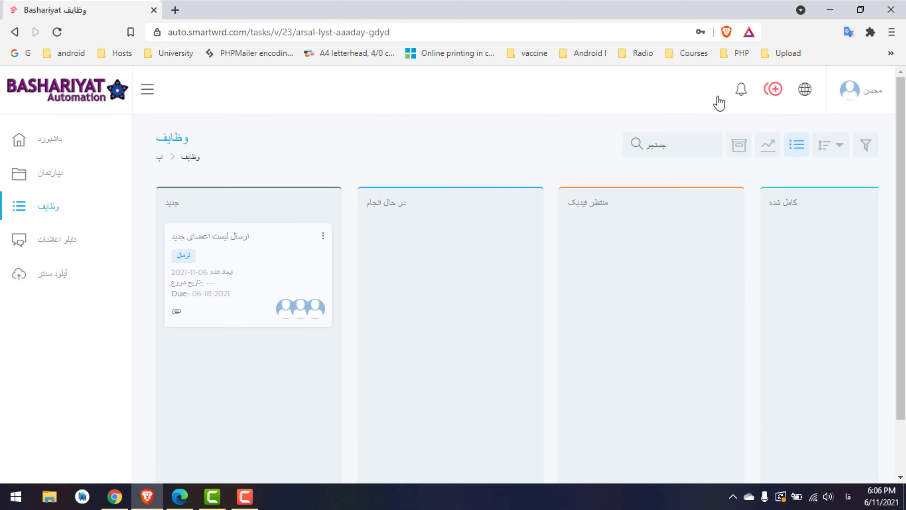
left_click(270, 245)
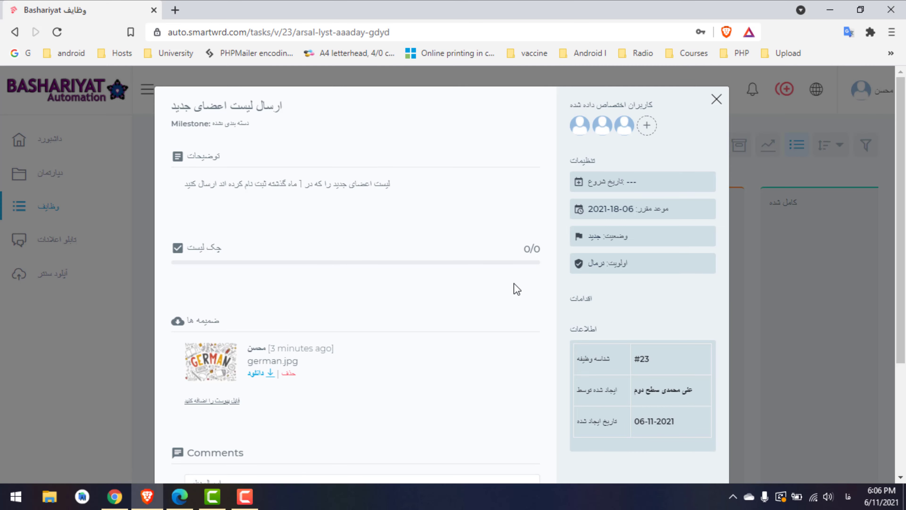
Close the task details and drag the ارسال لیست اعضای جدید card into the در حال انجام column
left_click(715, 100)
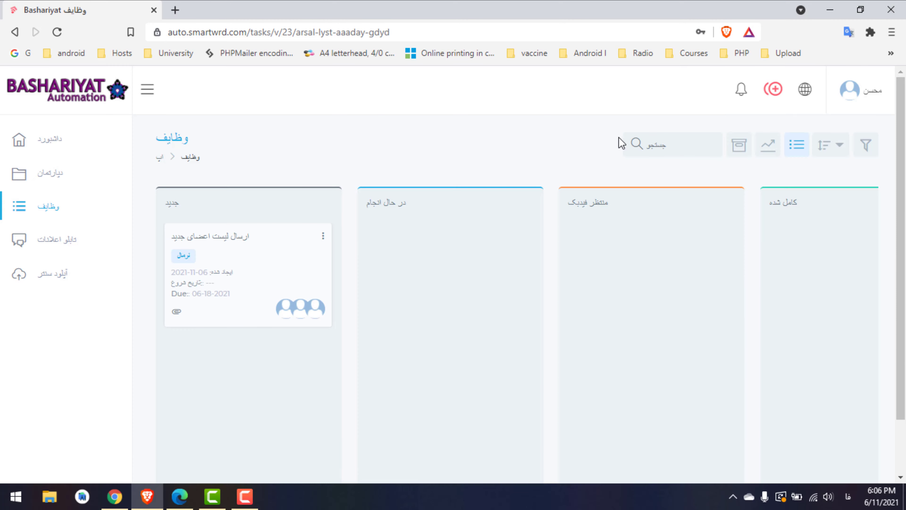
left_click_drag(234, 251, 424, 257)
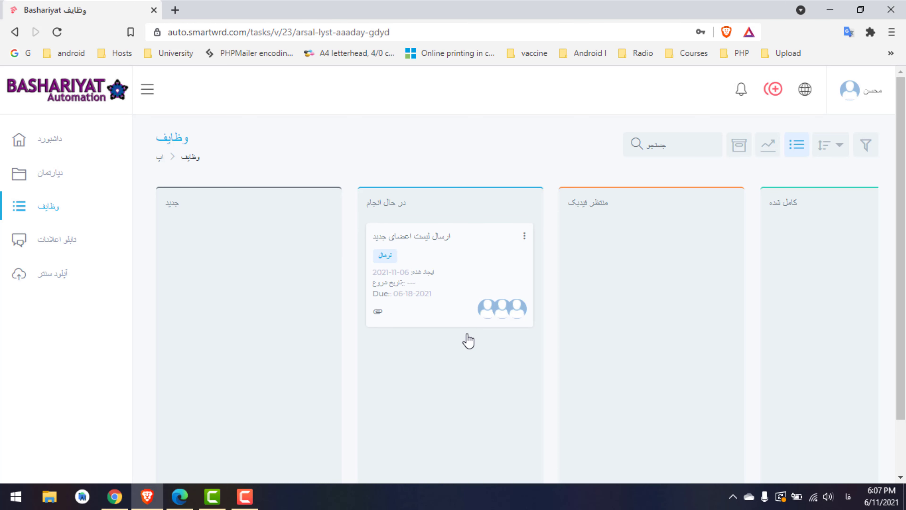
Check the signed-in account, then open the تابلو اعلانات notice board
left_click(870, 104)
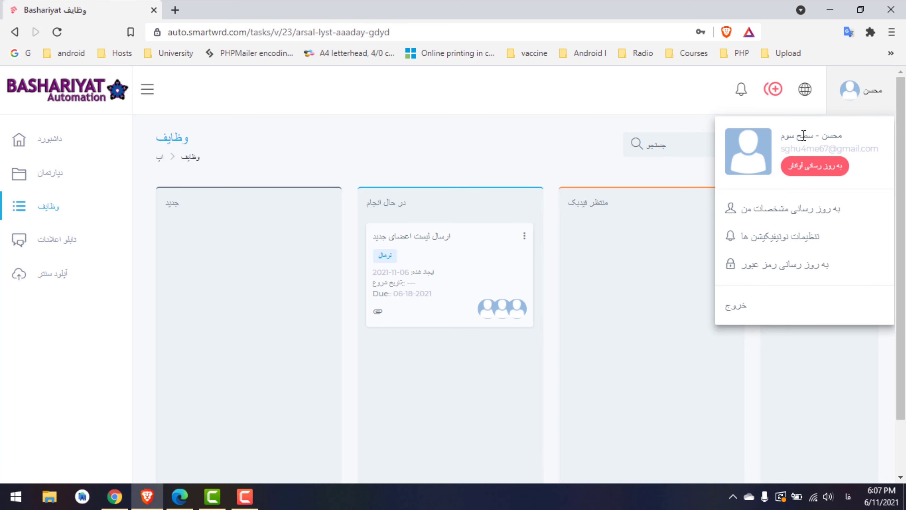
left_click(614, 108)
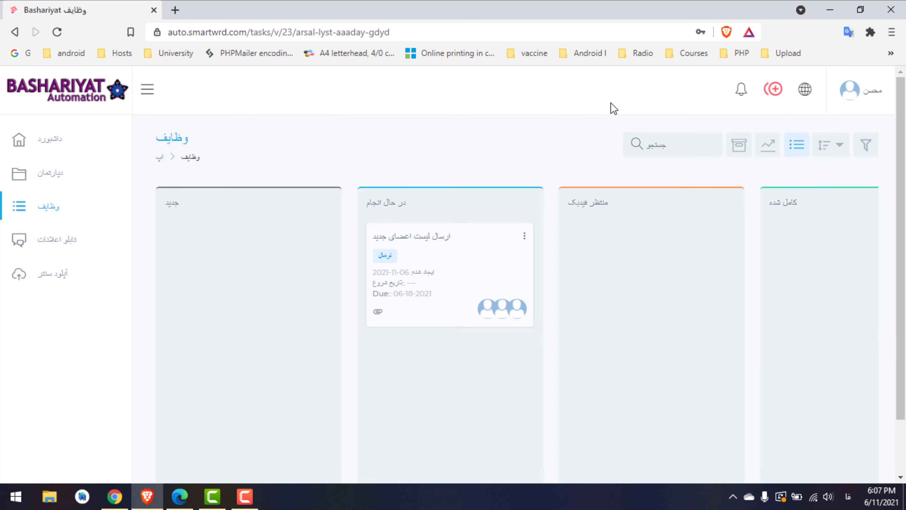
left_click(71, 244)
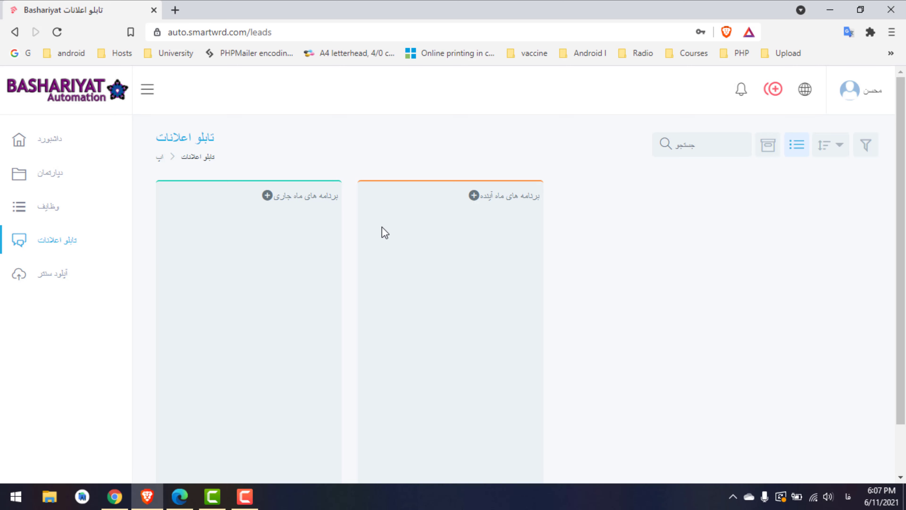
Check the account again and switch to the other browser session showing the جلسه ماهانه notice
left_click(862, 101)
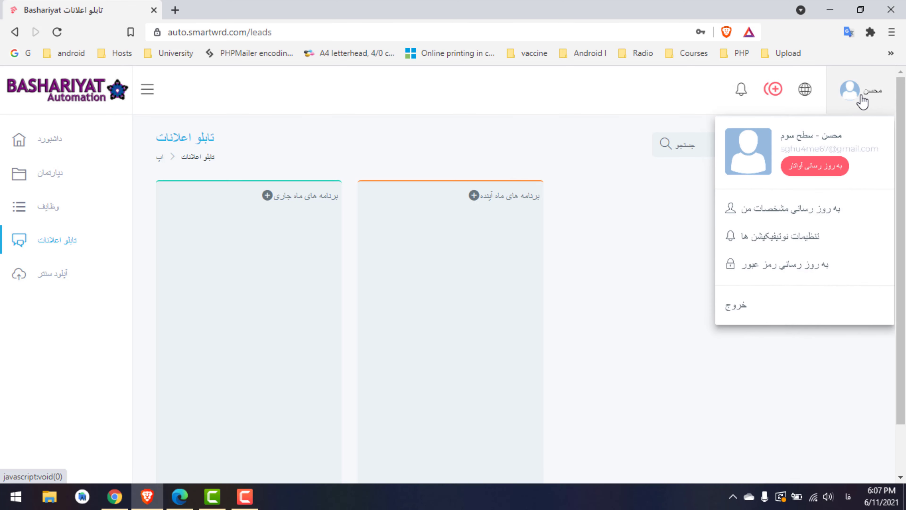
left_click(863, 97)
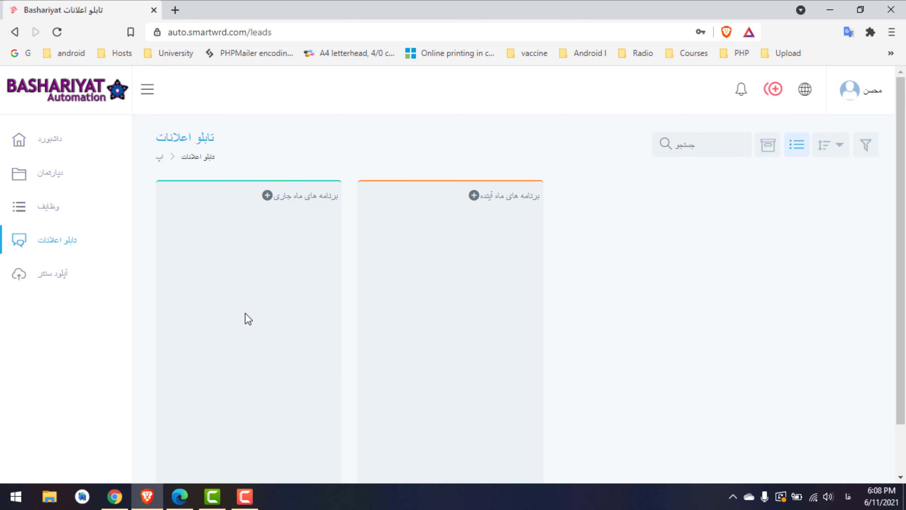
left_click(114, 496)
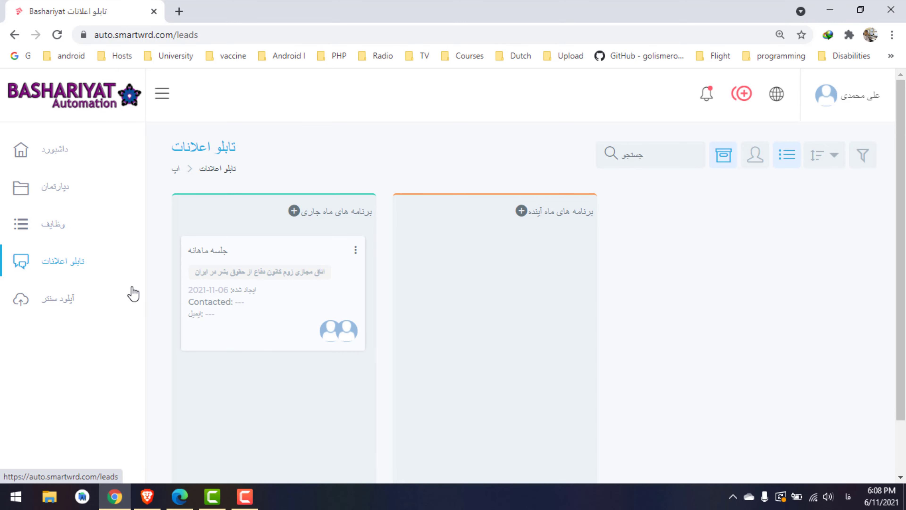
Check each session's account and return to the third-level user's empty notice board
left_click(856, 96)
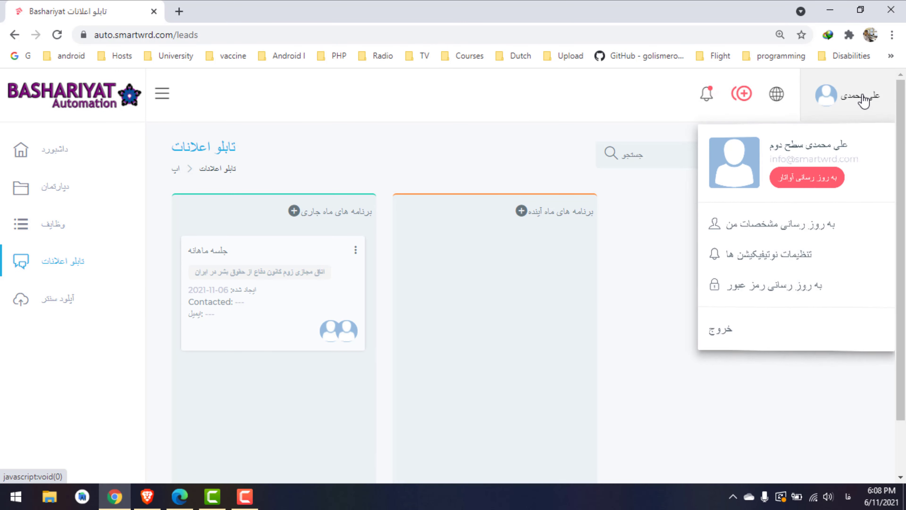
left_click(863, 101)
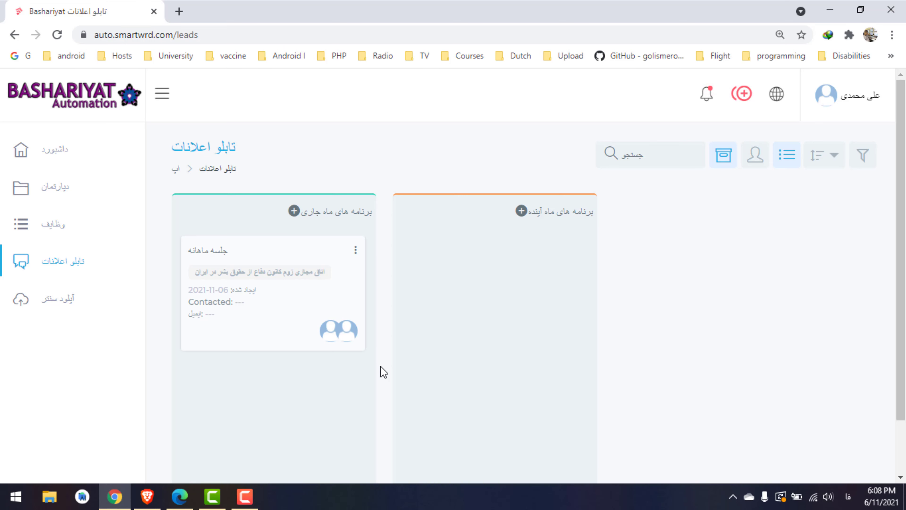
left_click(151, 497)
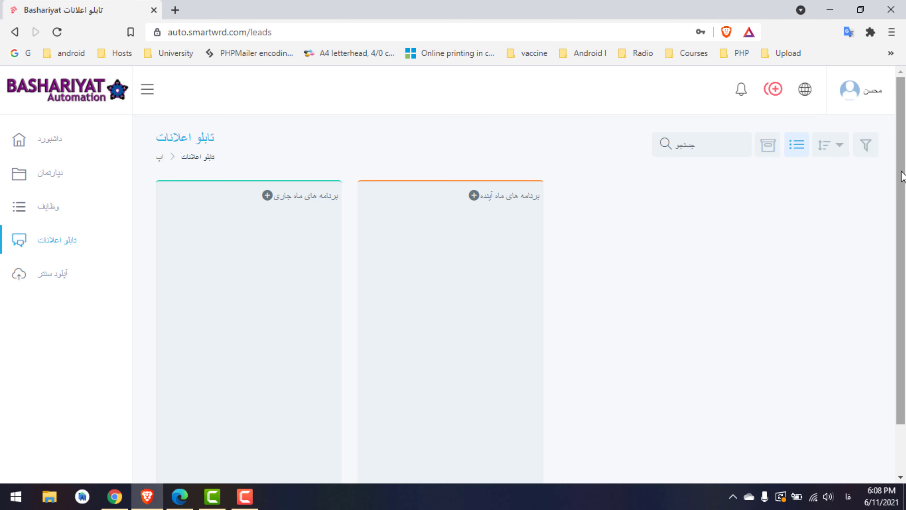
left_click(864, 107)
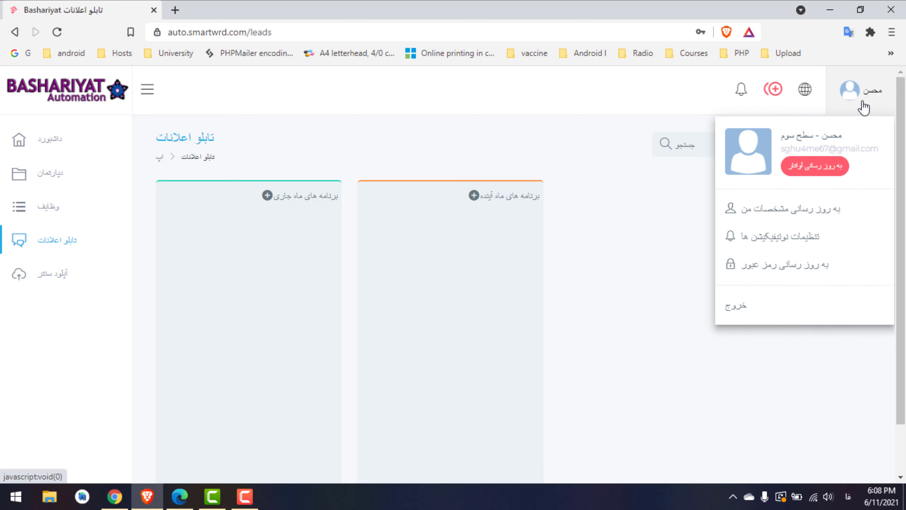
left_click(622, 259)
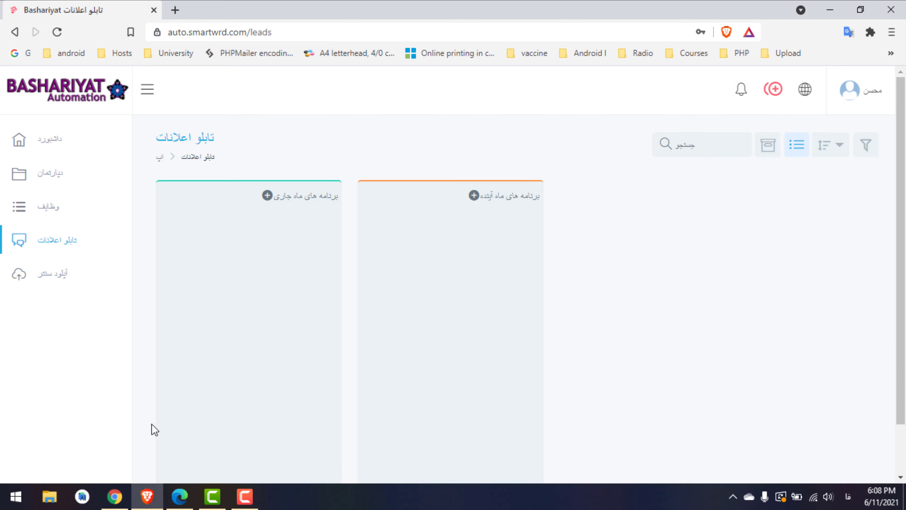
Bring the third user's Edge session forward and switch the interface language to Persian
mouse_move(179, 499)
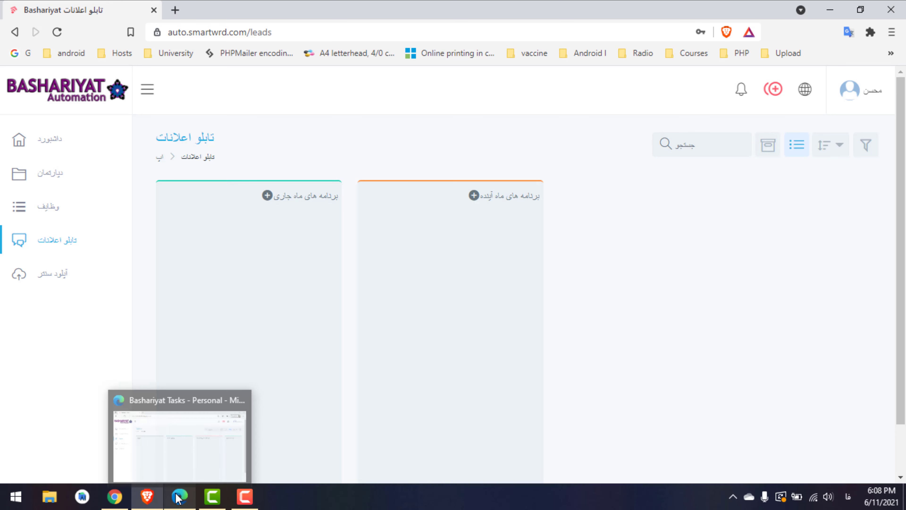
left_click(163, 441)
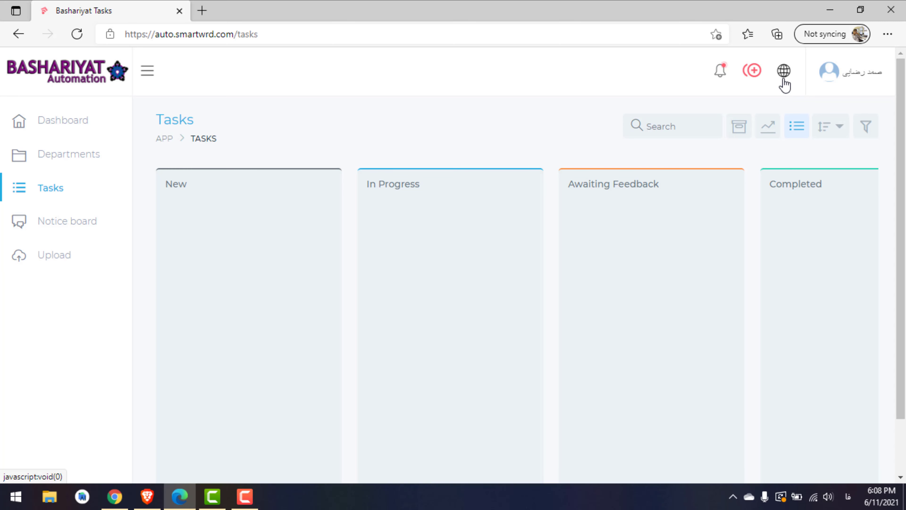
left_click(783, 71)
left_click(783, 79)
left_click(732, 115)
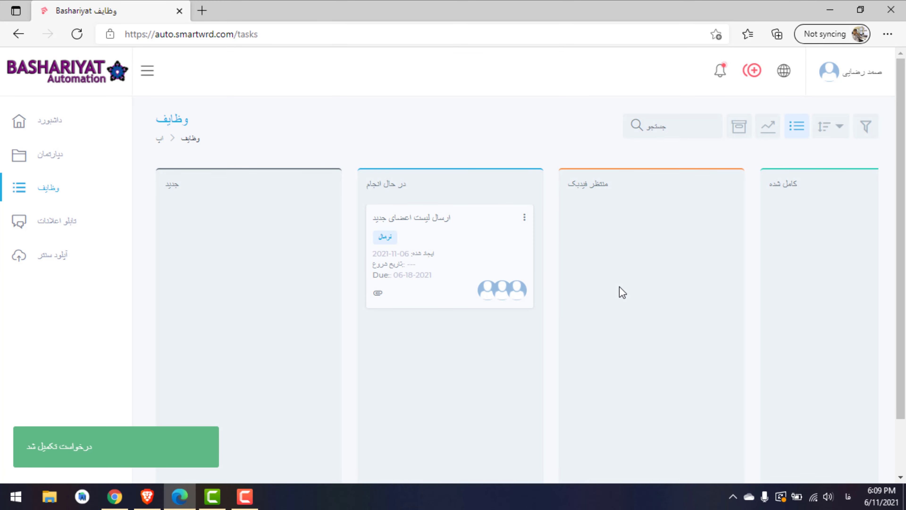
Dismiss both task notifications and open the ارسال لیست اعضای جدید task details
left_click(724, 76)
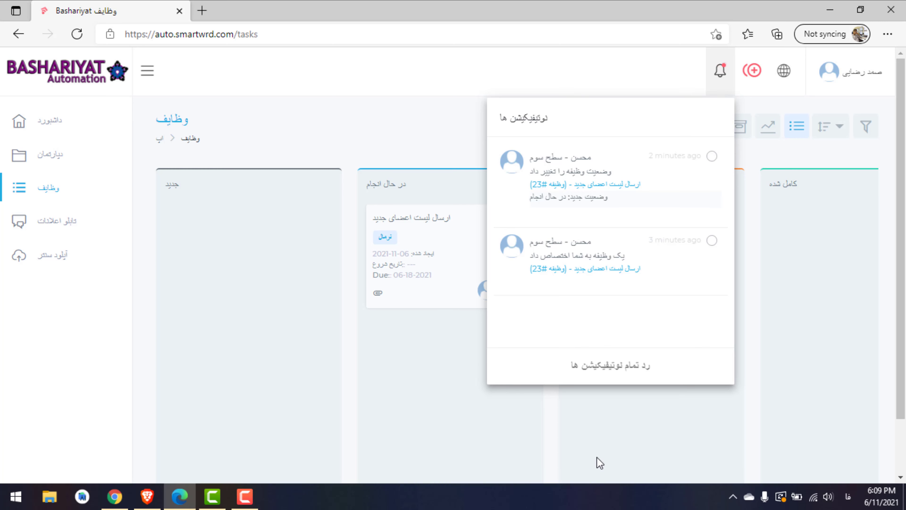
left_click(608, 363)
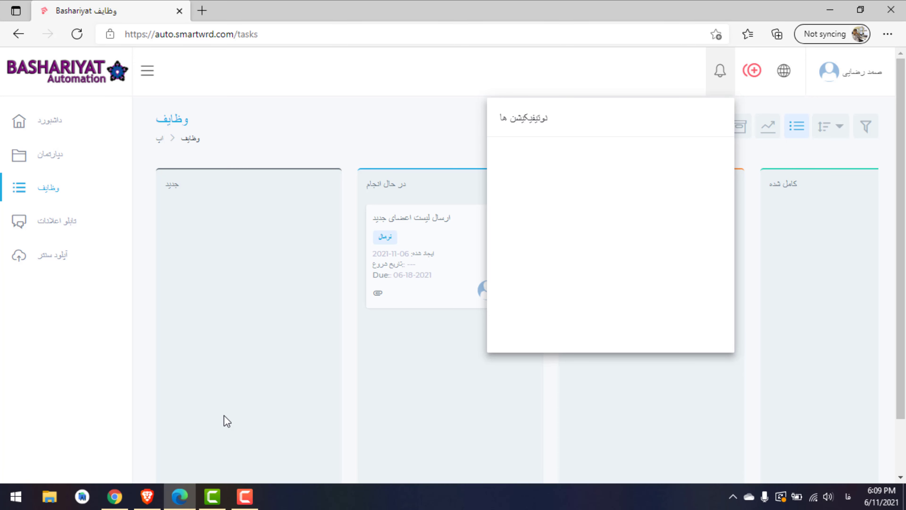
left_click(290, 114)
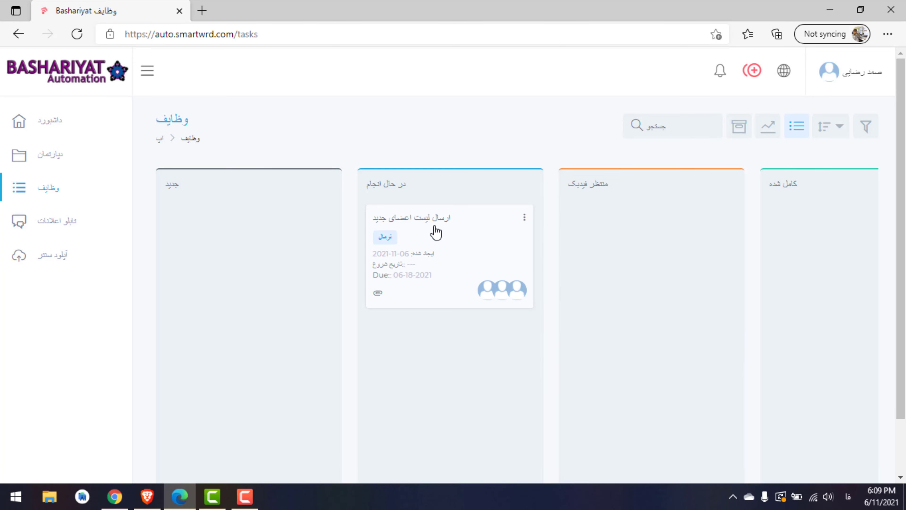
left_click(424, 245)
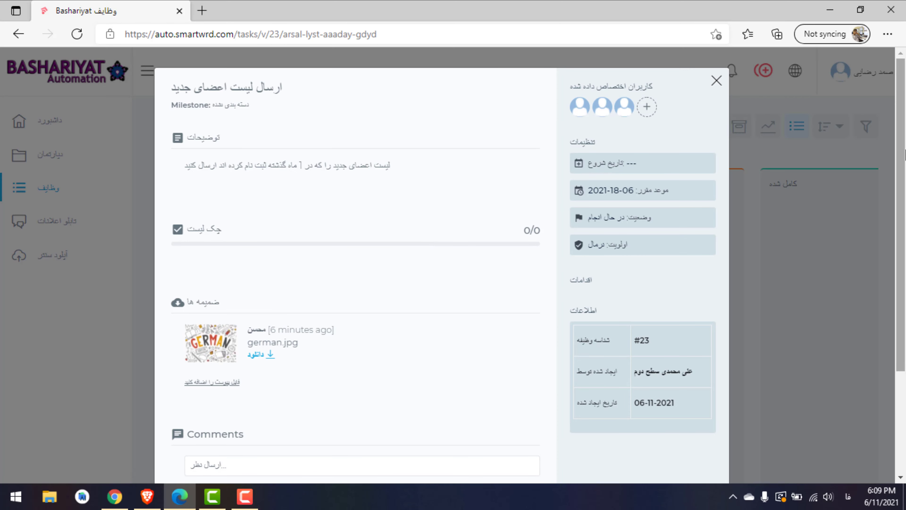
Scroll task #23's details and click into the comment box to expand the editor
left_click_drag(905, 154, 905, 198)
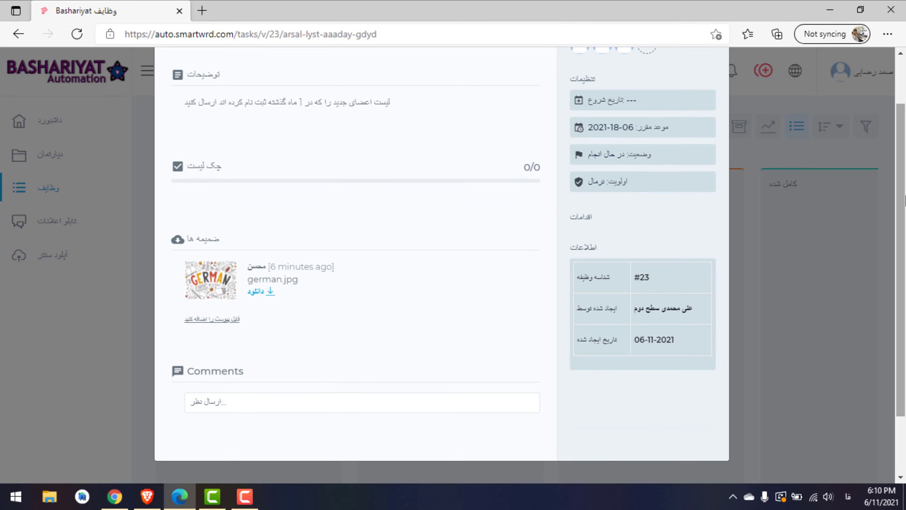
left_click(267, 398)
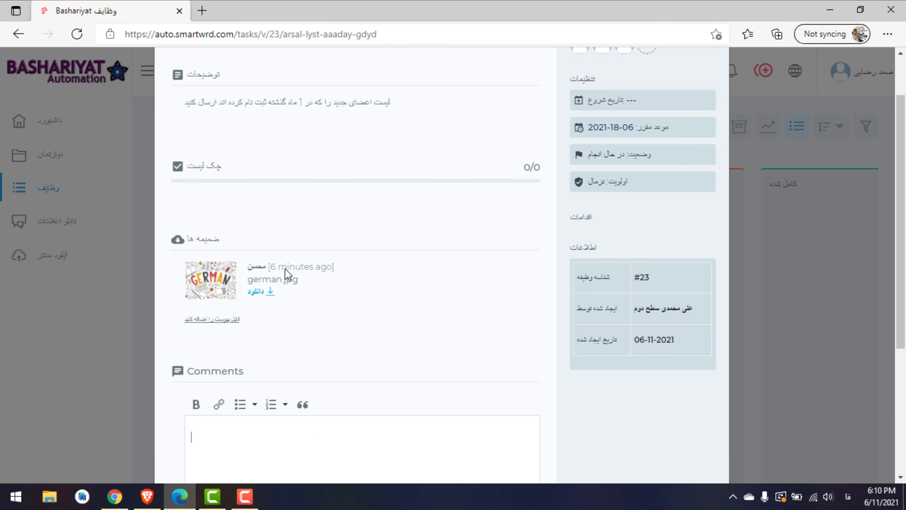
scroll(900, 221, "up", 2)
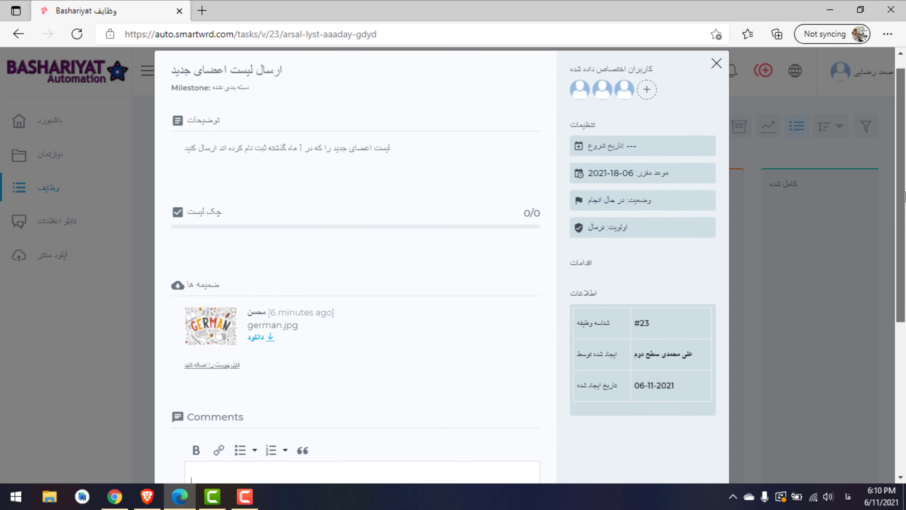
scroll(902, 228, "down", 2)
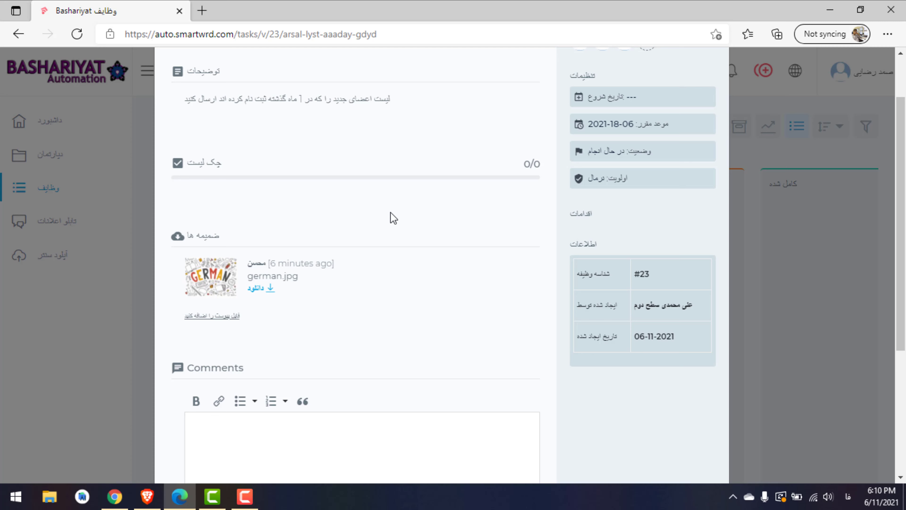
left_click(230, 324)
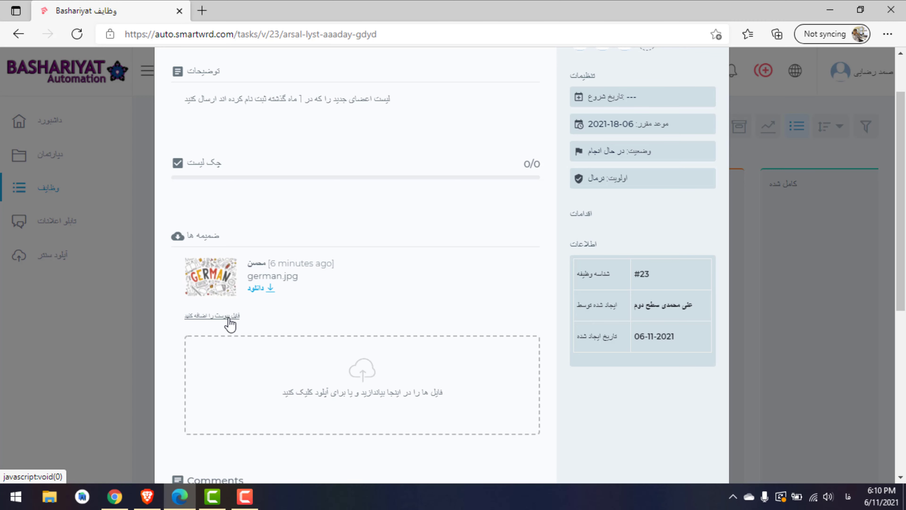
left_click(324, 384)
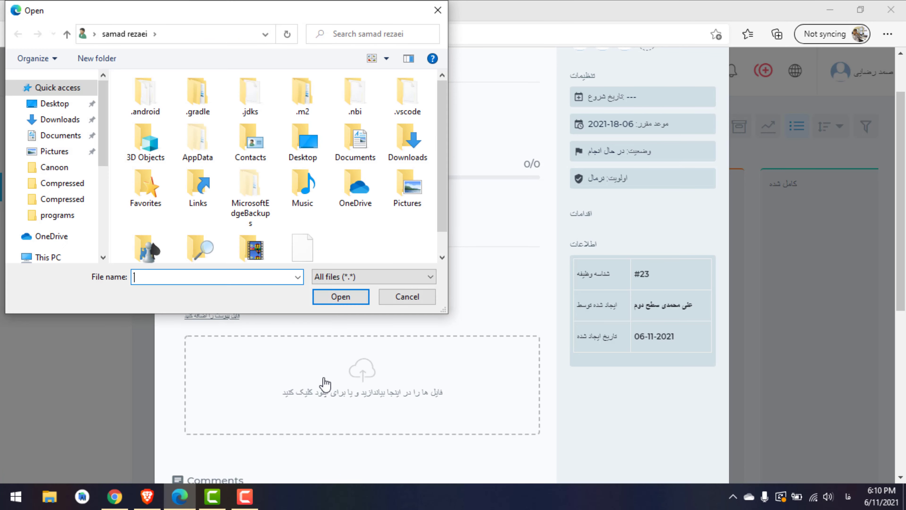
left_click(60, 119)
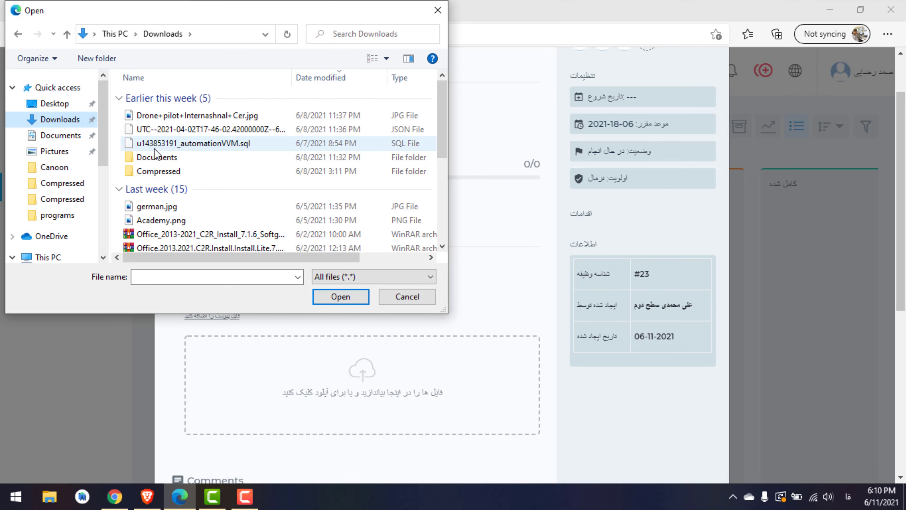
left_click(248, 221)
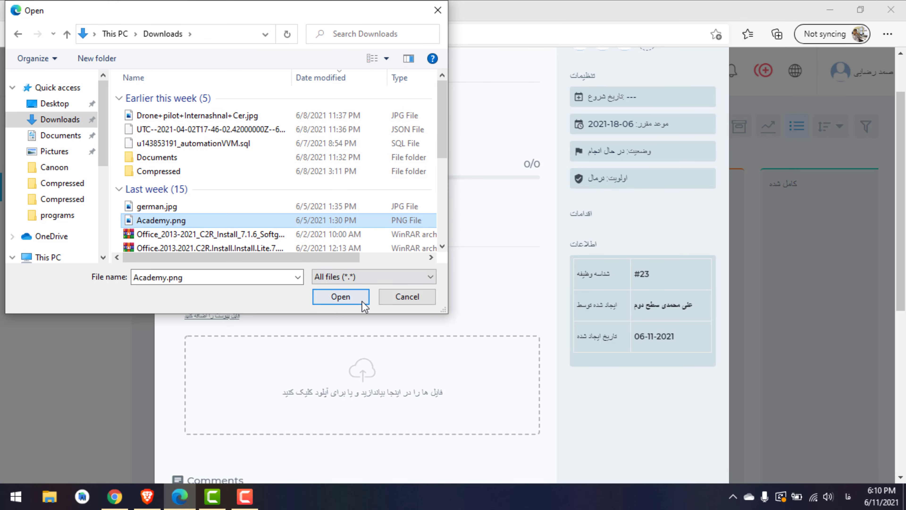
left_click(357, 299)
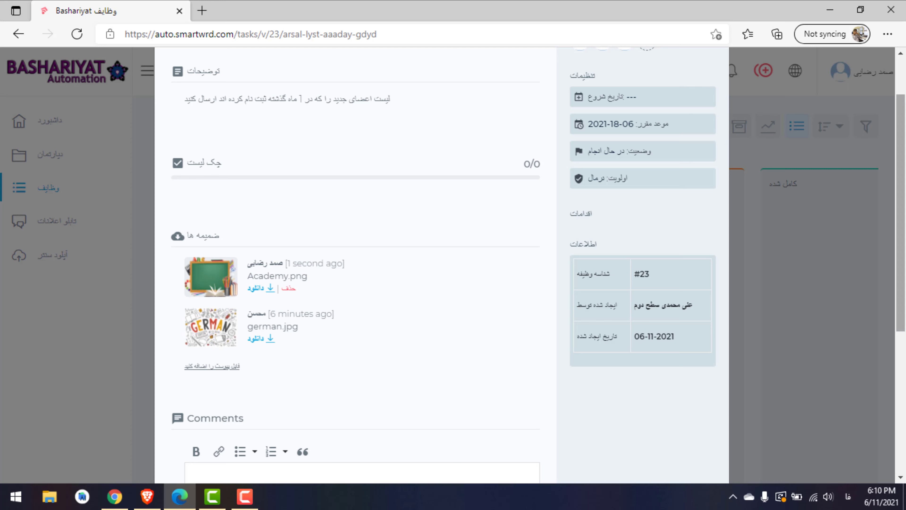
scroll(353, 335, "down", 5)
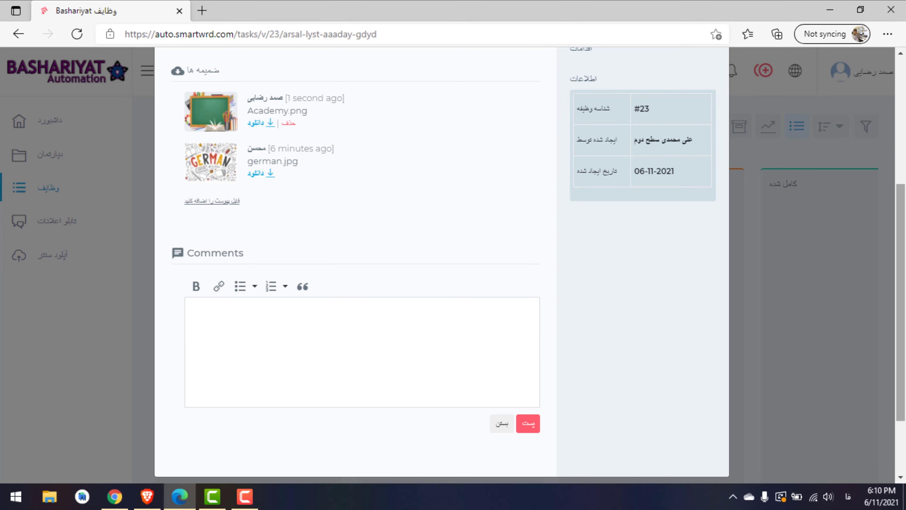
left_click_drag(900, 303, 901, 177)
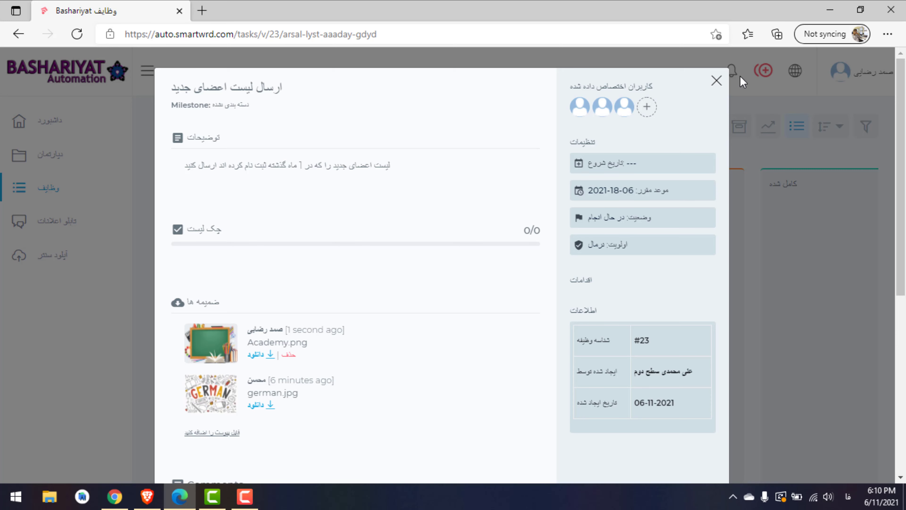
Open and close the assign-users list unchanged, then close task #23's details
left_click(646, 106)
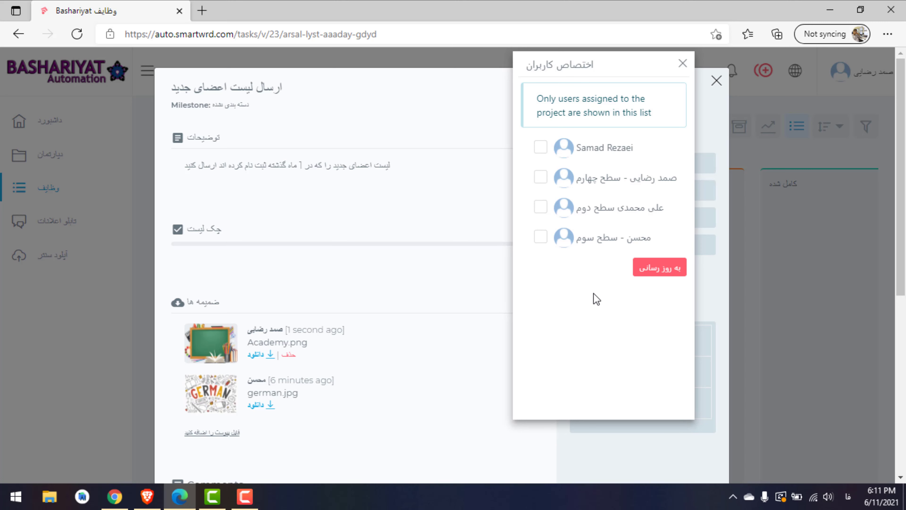
left_click(682, 64)
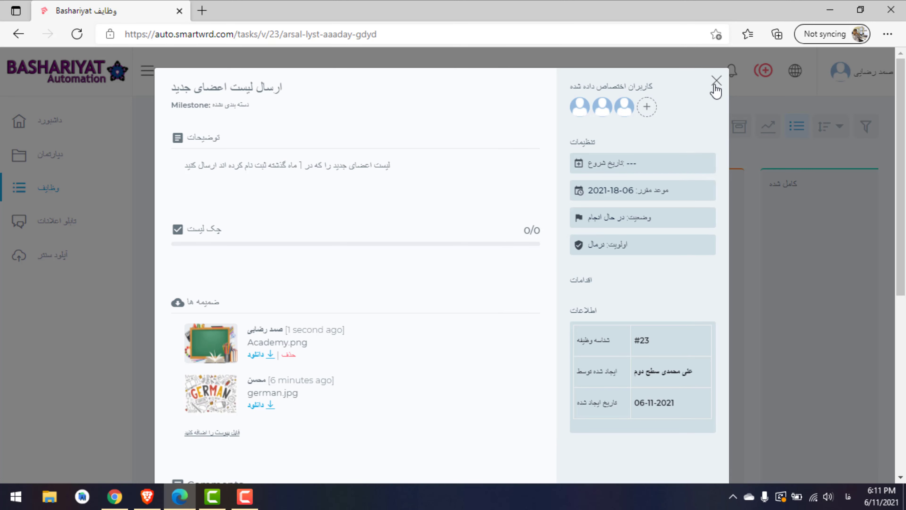
left_click(716, 81)
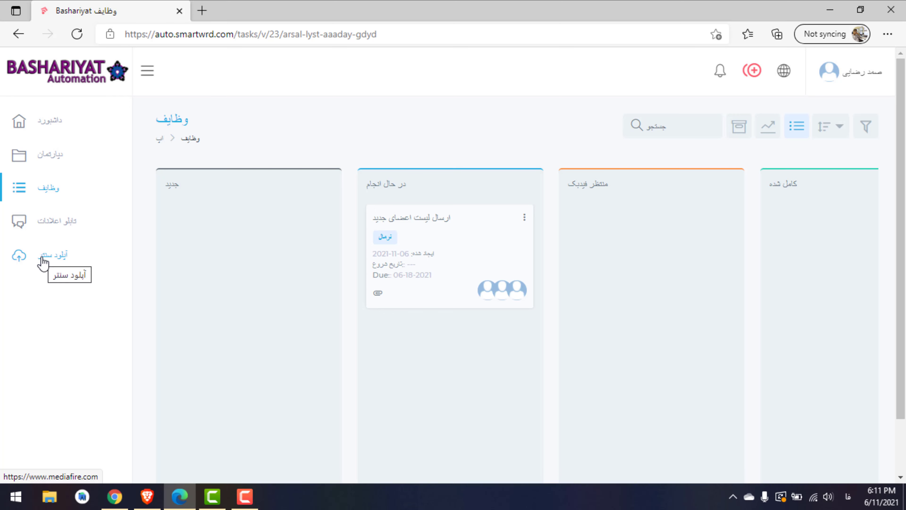
Go to MediaFire's Upload Center, accept the data consent, and dismiss the welcome notice
left_click(44, 263)
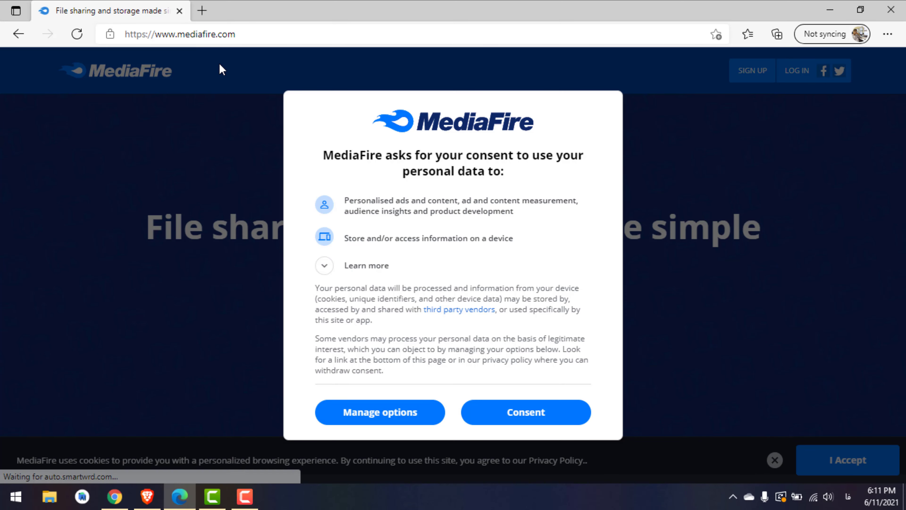
left_click(494, 408)
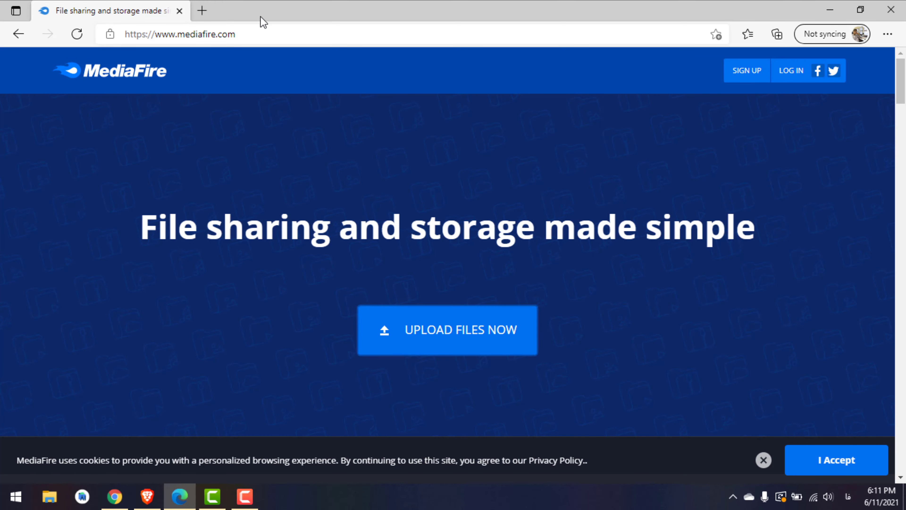
left_click(449, 341)
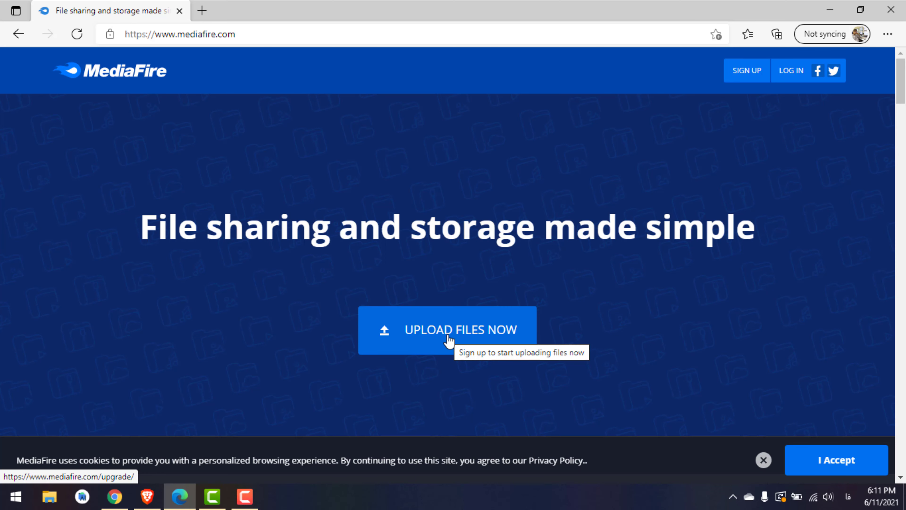
left_click(449, 341)
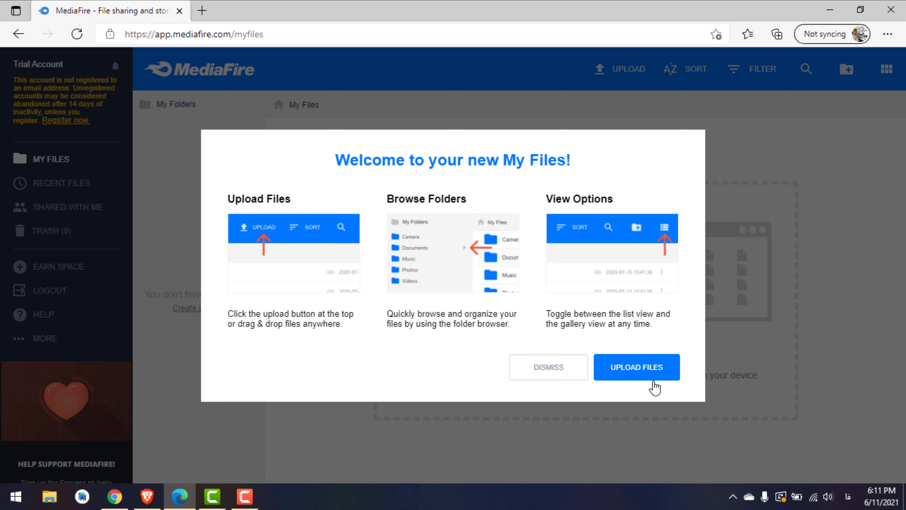
left_click(567, 371)
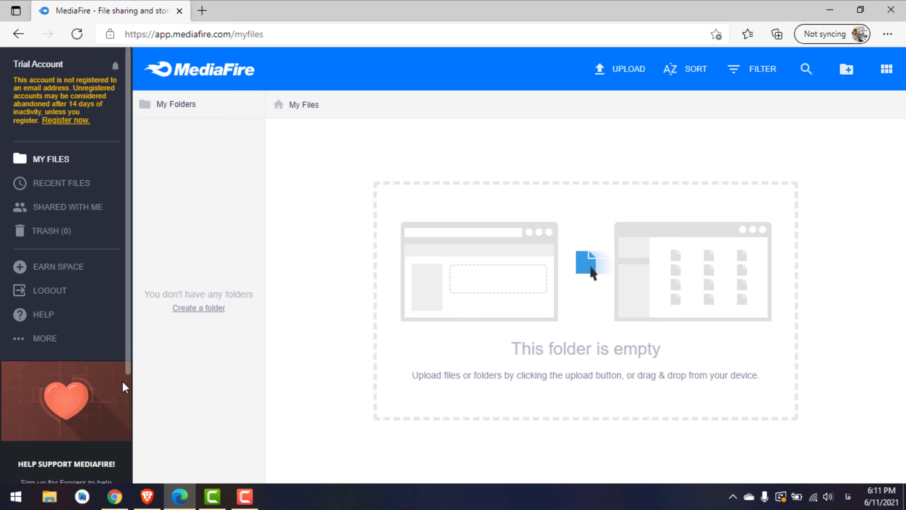
Scroll the empty My Files page and toggle between grid and list views
left_click_drag(128, 366, 128, 491)
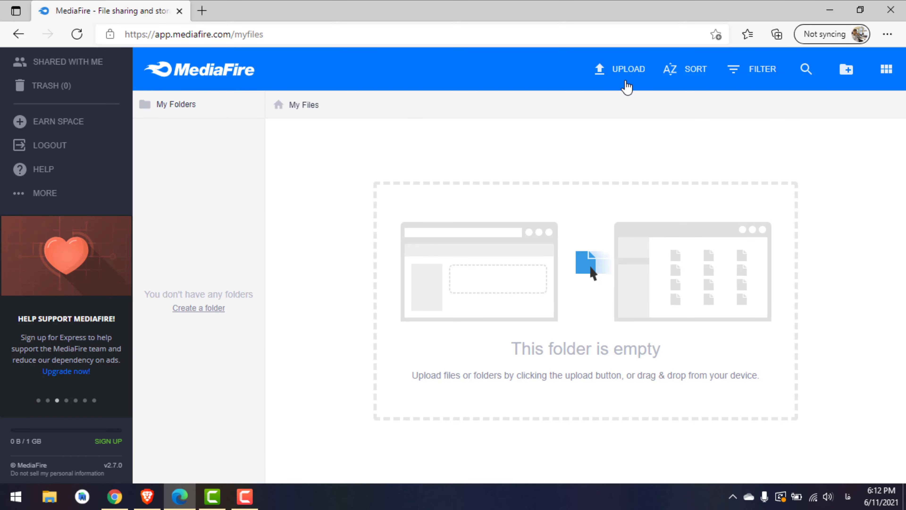
left_click(879, 77)
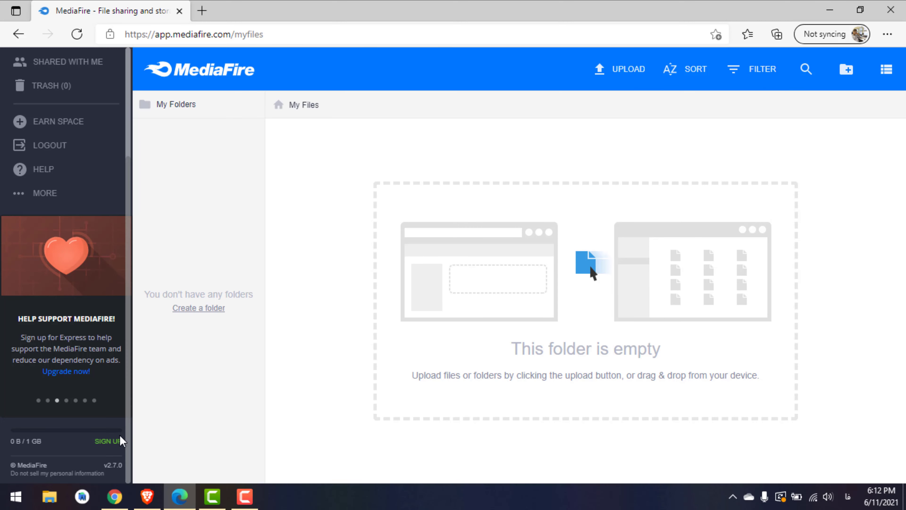
left_click_drag(128, 443, 129, 196)
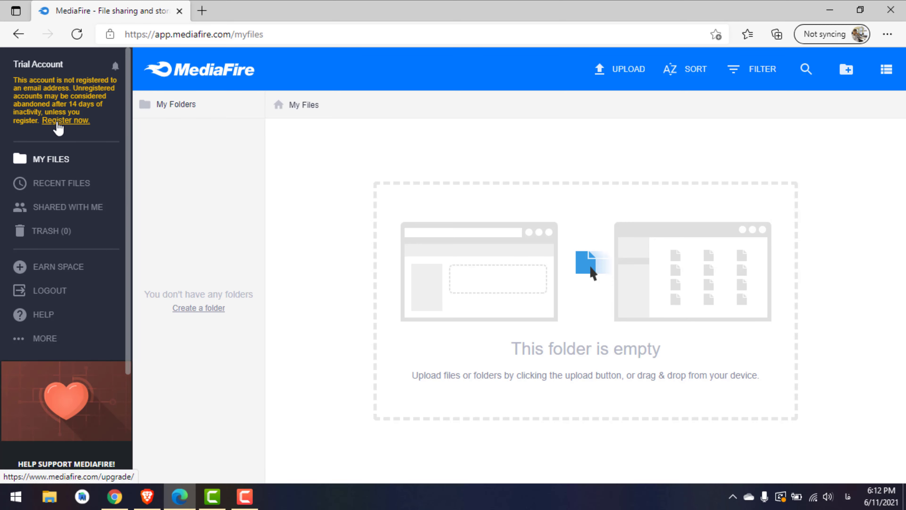
left_click(58, 121)
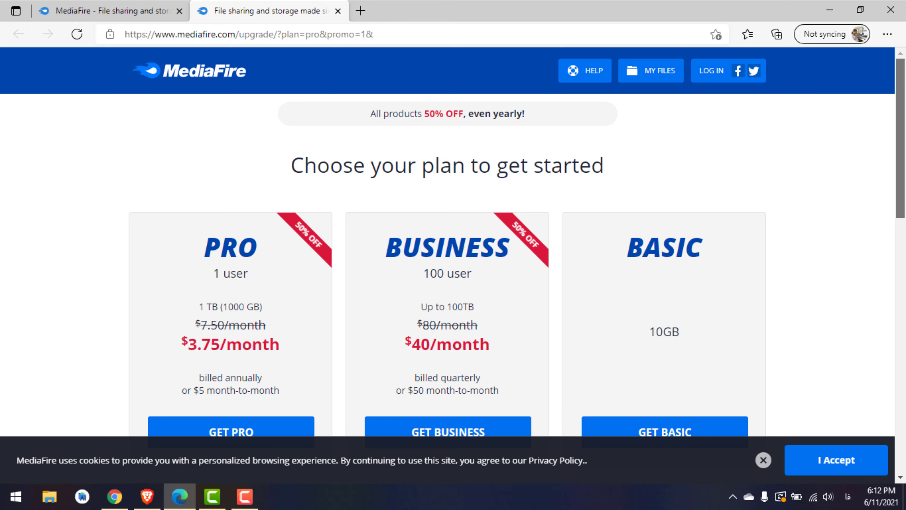
scroll(904, 219, "down", 1)
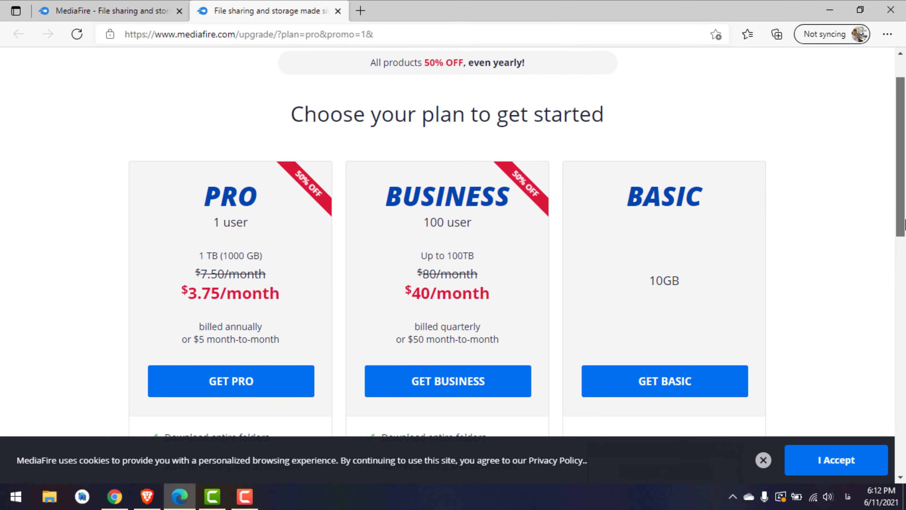
left_click_drag(904, 218, 904, 245)
scroll(905, 245, "down", 3)
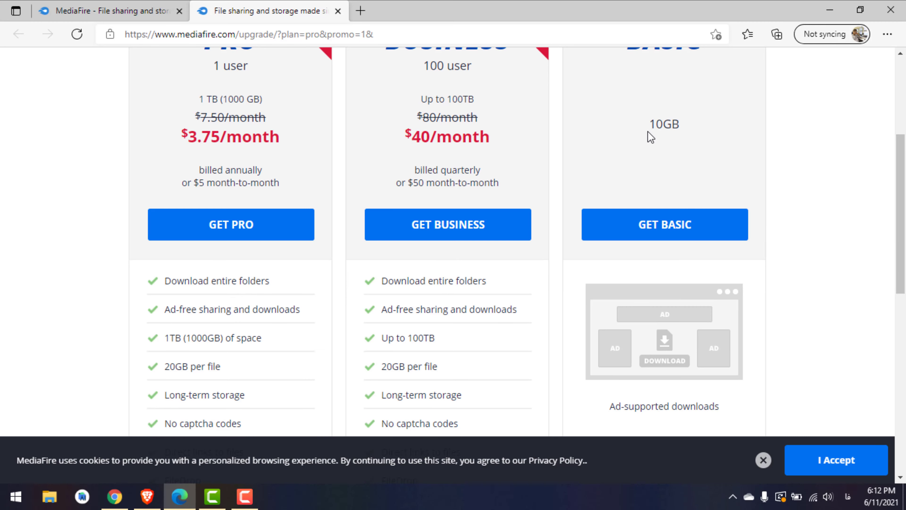
left_click_drag(904, 210, 904, 136)
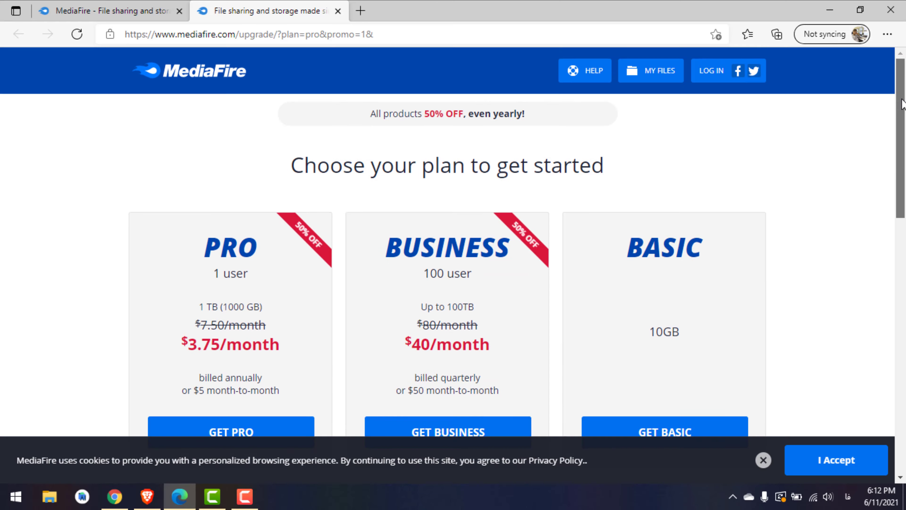
left_click(337, 11)
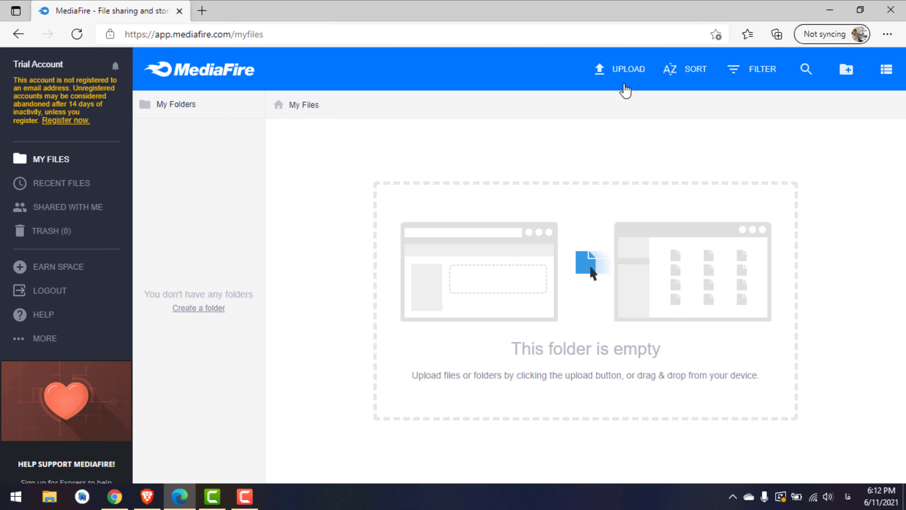
Open MediaFire's upload dialog and select Microsoft.Toolkit.v2.6.7_win2farsi.com.rar from Downloads
left_click(630, 76)
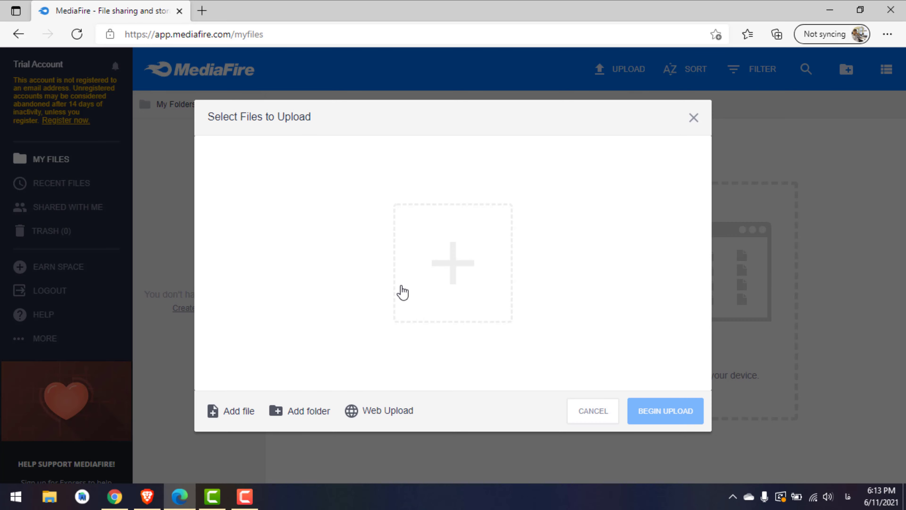
left_click(414, 286)
left_click(417, 296)
left_click(477, 287)
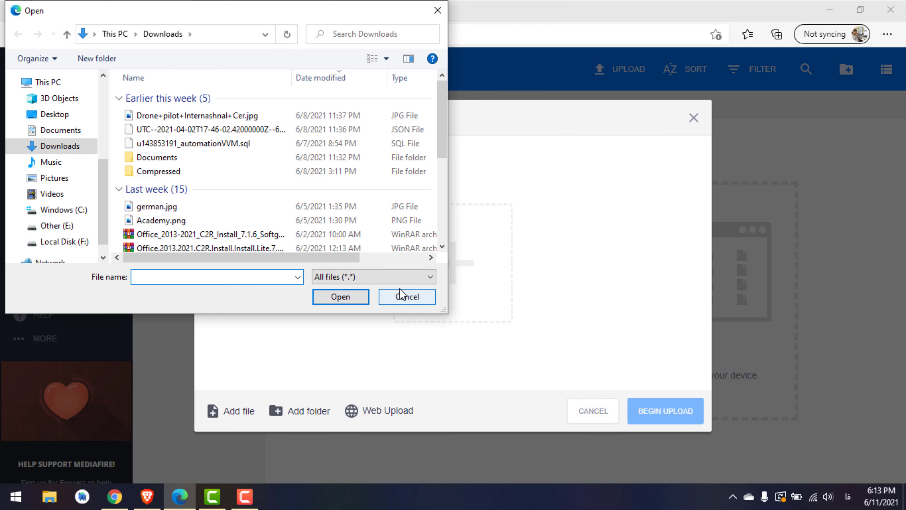
left_click(402, 296)
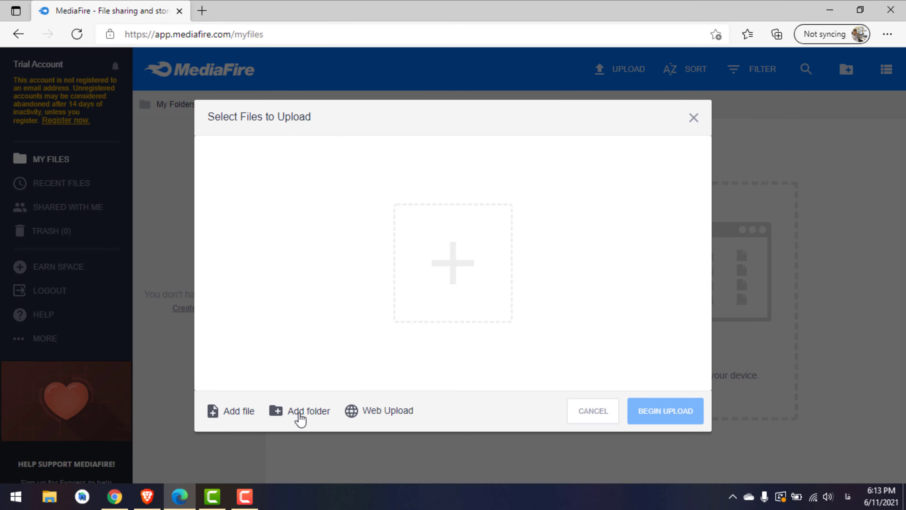
left_click(448, 283)
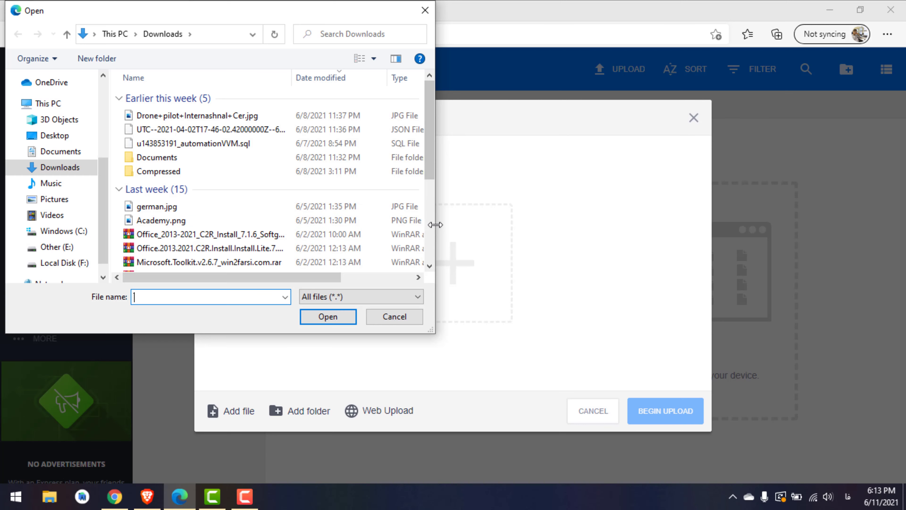
left_click_drag(435, 224, 530, 225)
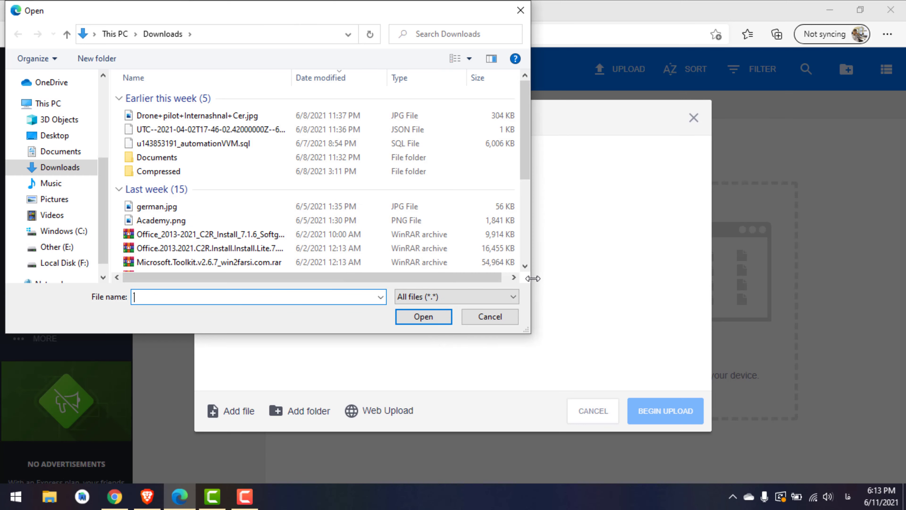
left_click(393, 265)
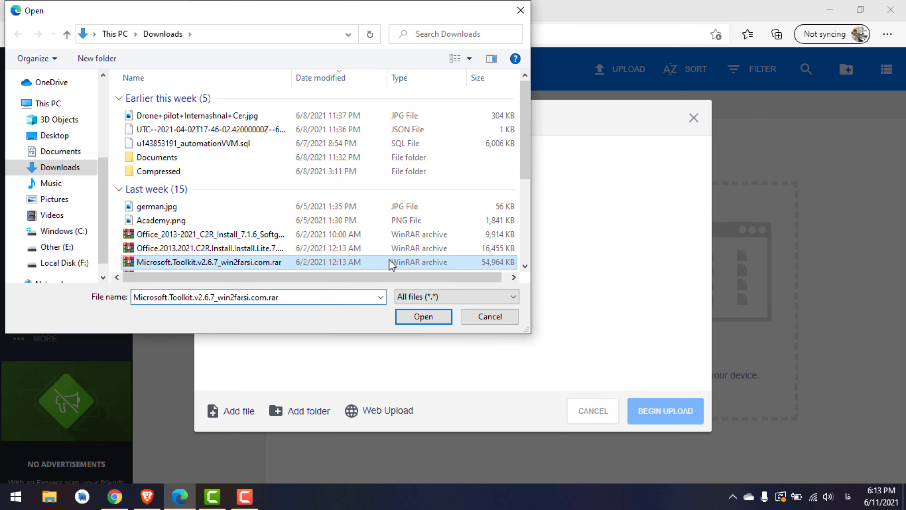
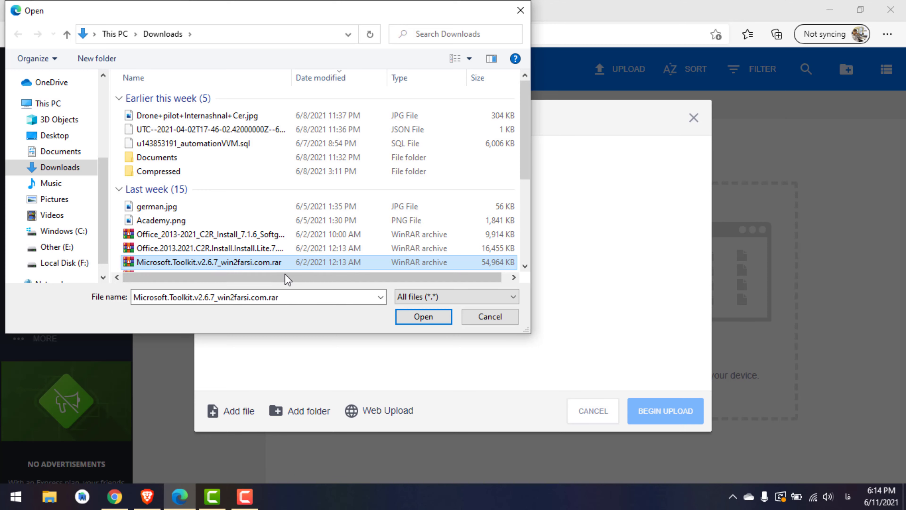
Upload Microsoft.Toolkit.v2.6.7_win2farsi.com.rar (53.68 MB) to MediaFire, copy its share link, and minimise Edge
left_click(411, 322)
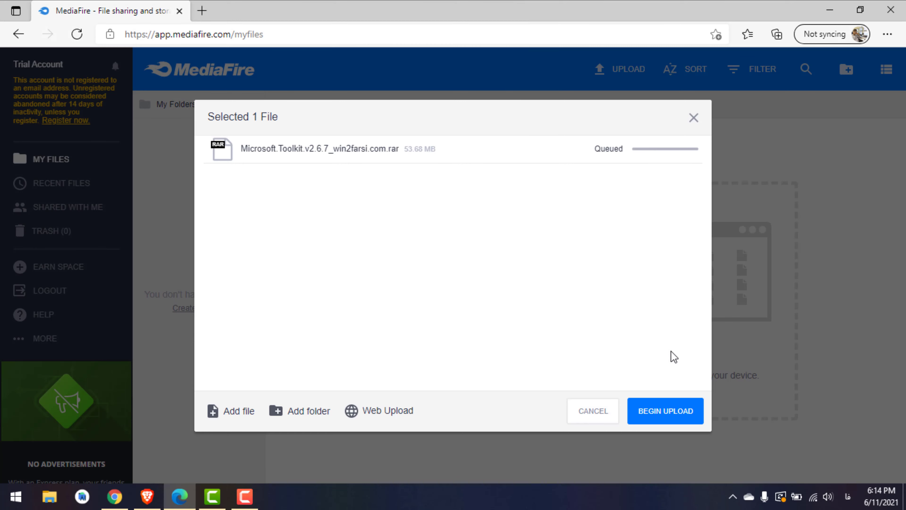
left_click(665, 410)
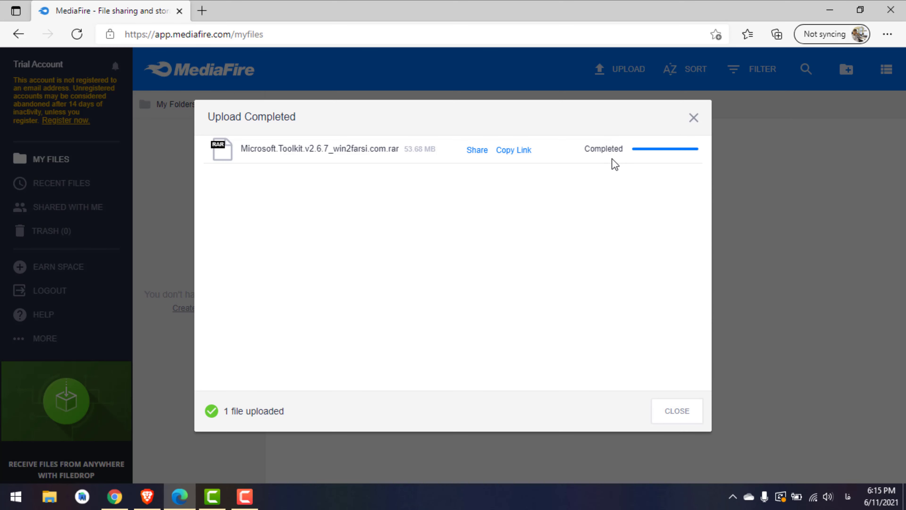
left_click(513, 150)
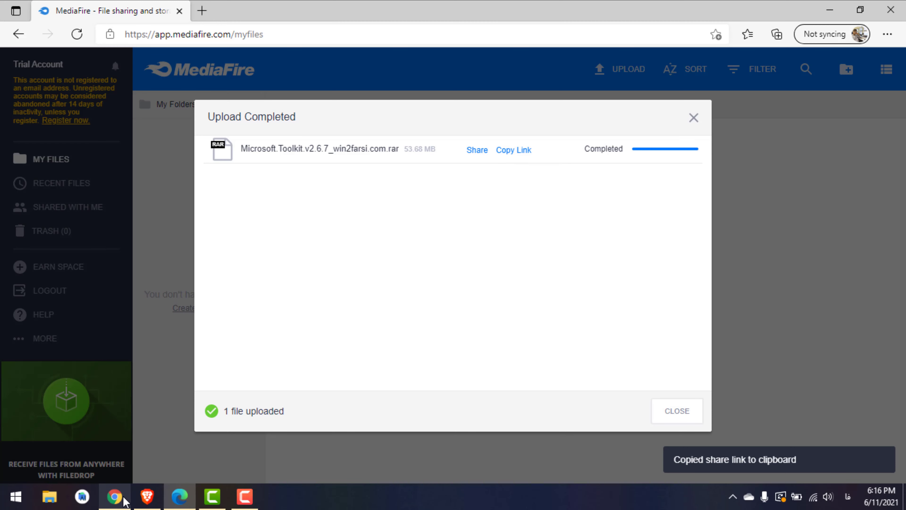
mouse_move(180, 503)
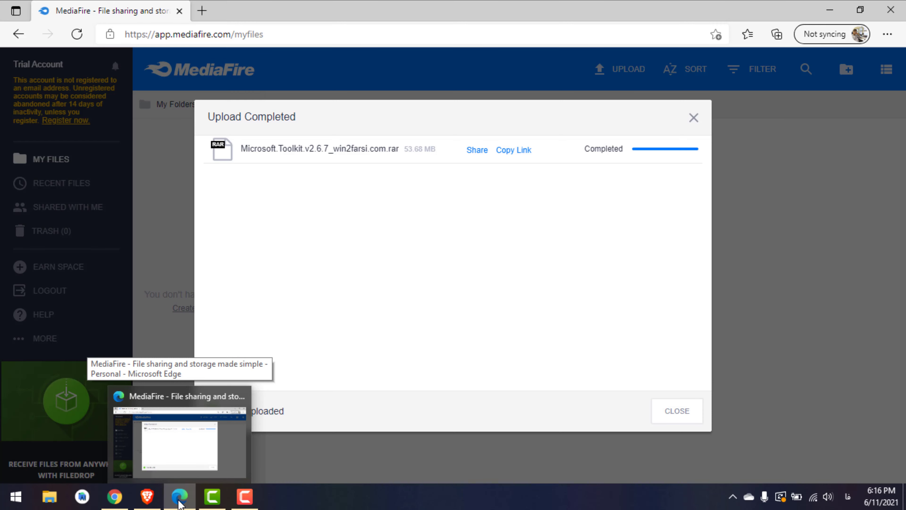
left_click(179, 502)
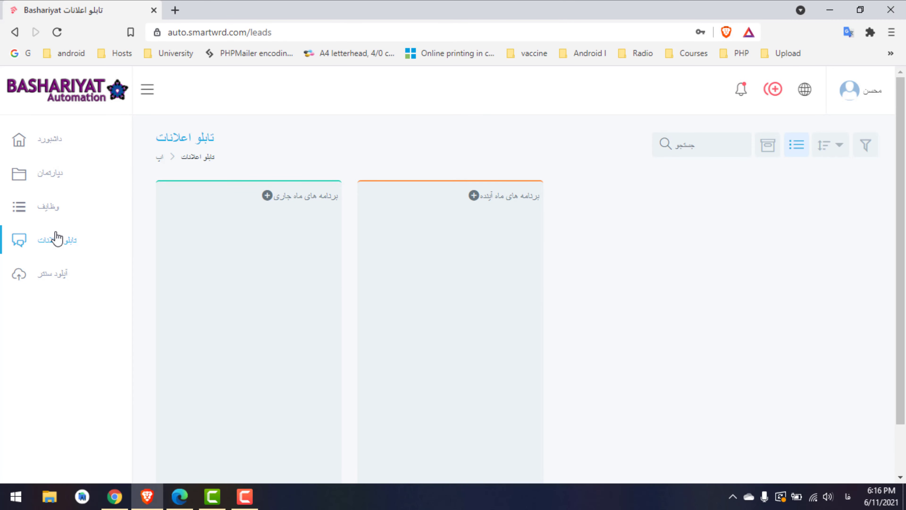
Open the in-progress task #23 from the tasks board
left_click(52, 218)
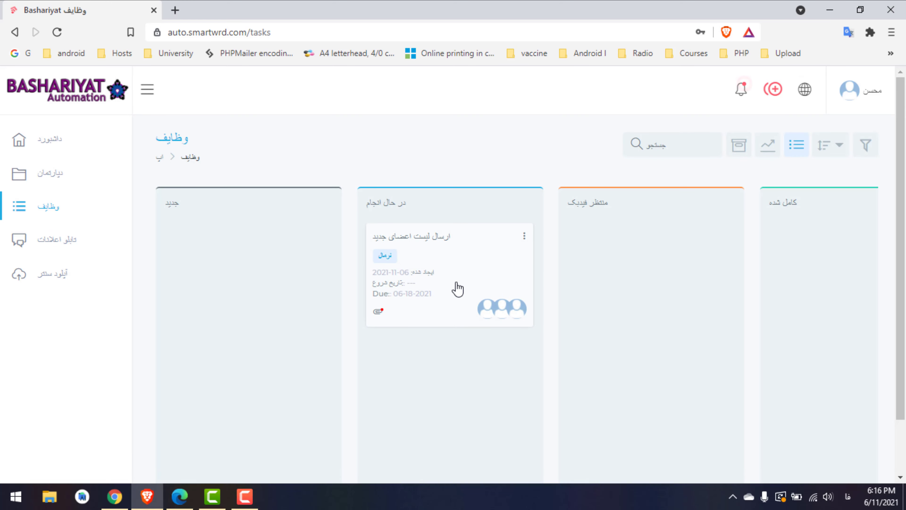
left_click(458, 288)
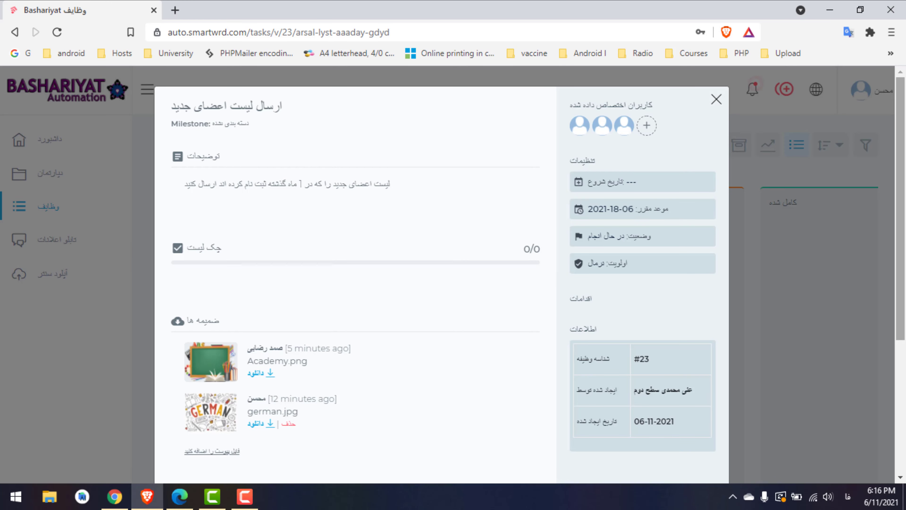
left_click_drag(904, 223, 904, 320)
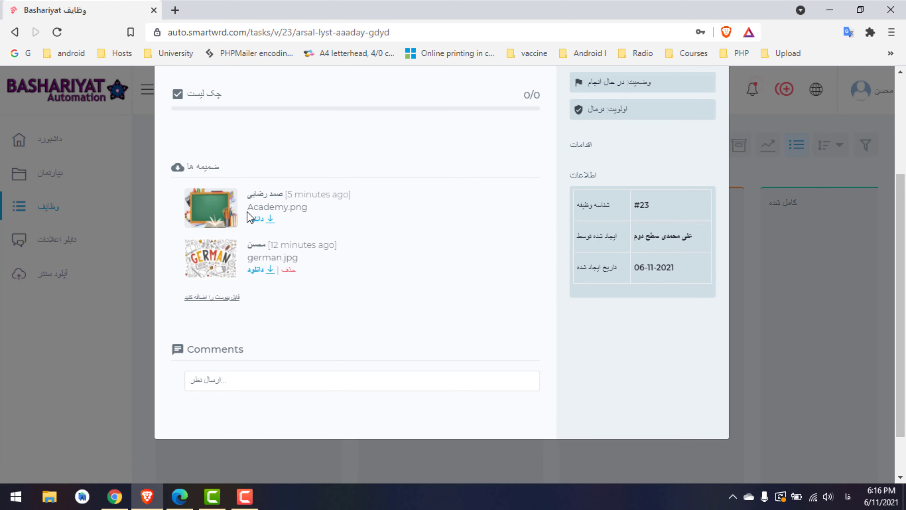
Post a comment labelled 'لینک فایل:' followed by the pasted MediaFire download link
left_click(321, 378)
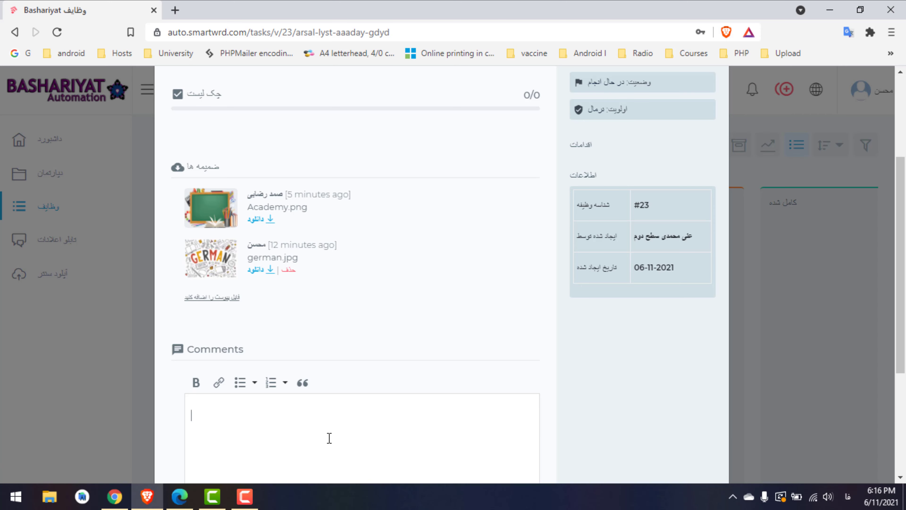
type("یینک فایل:")
key("Return")
key("Return")
key("BackSpace")
key("ctrl+v")
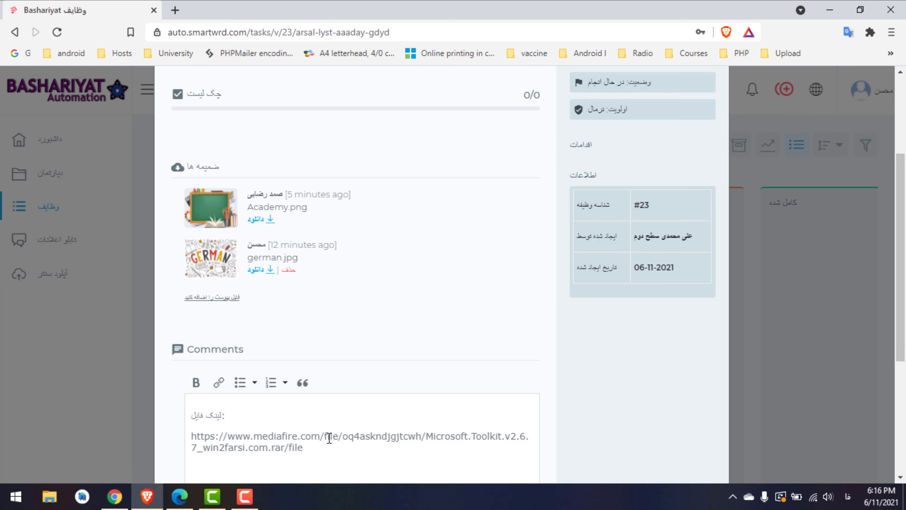
scroll(329, 438, "down", 5)
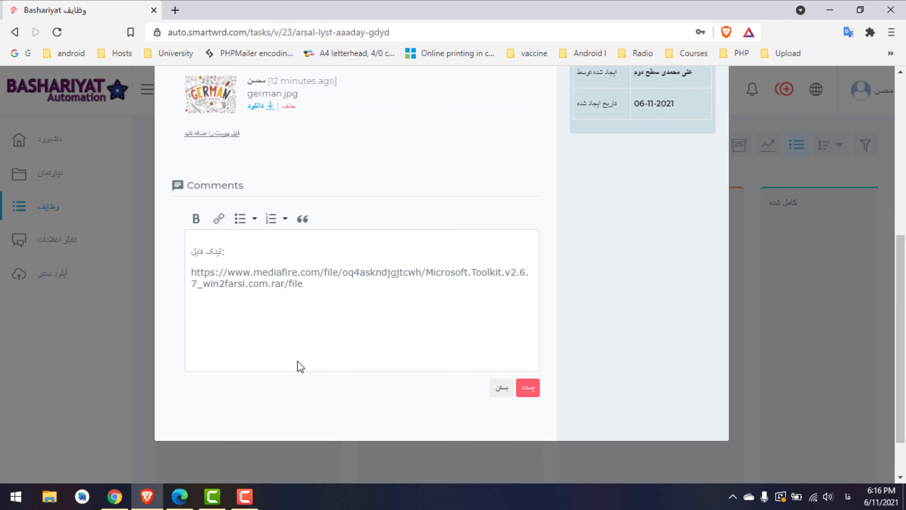
left_click(528, 388)
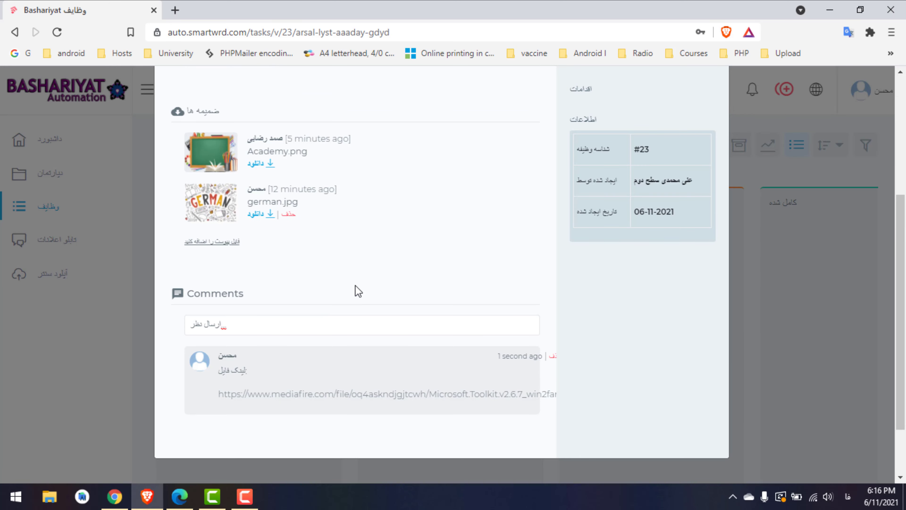
Zoom the page to 90% and copy the MediaFire URL from the 'لینک فایل:' comment
triple_click(492, 394)
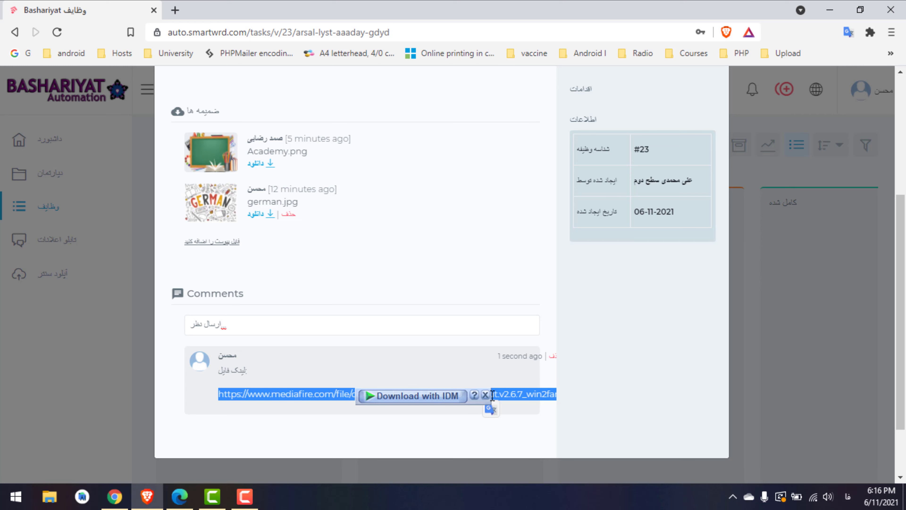
left_click_drag(295, 393, 586, 402)
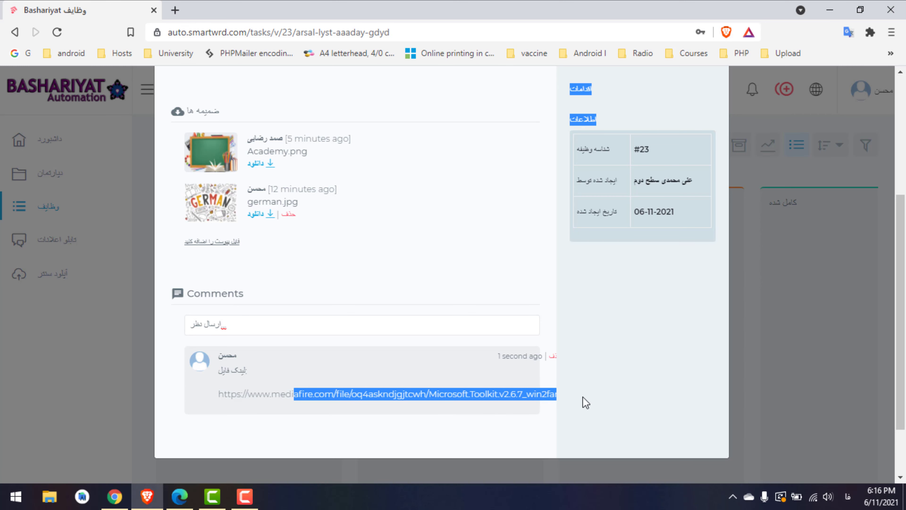
left_click(492, 388)
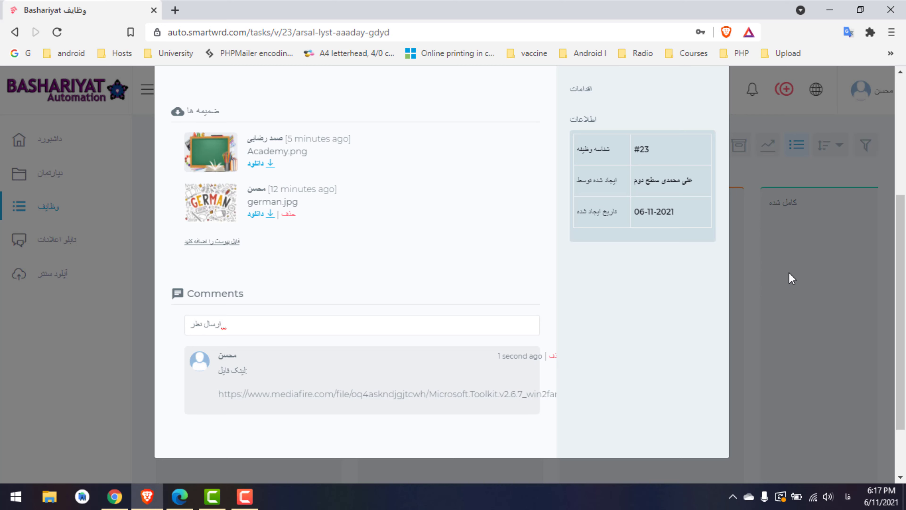
key("ctrl+minus")
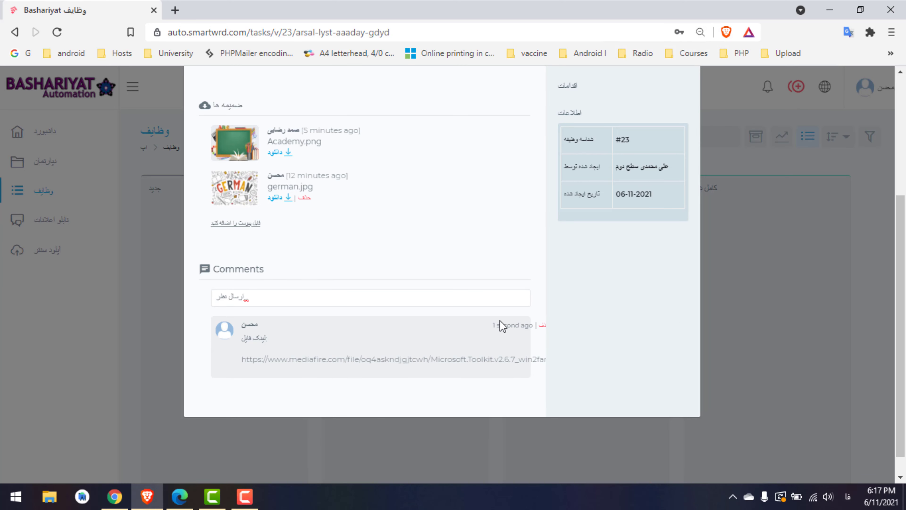
triple_click(394, 360)
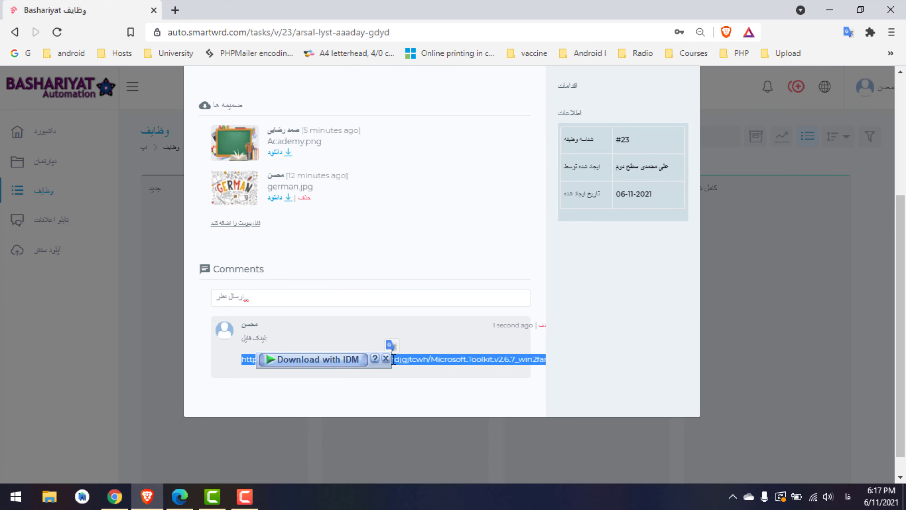
left_click(361, 336)
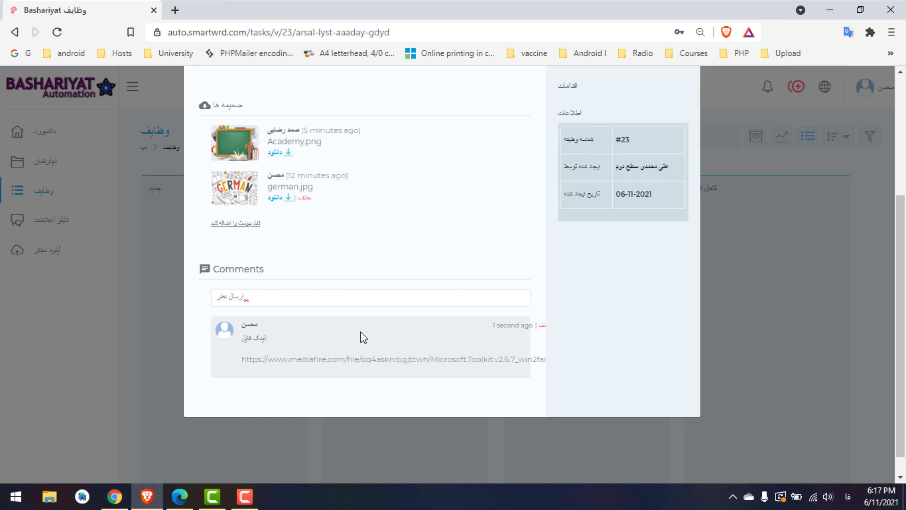
left_click(344, 362, "shift")
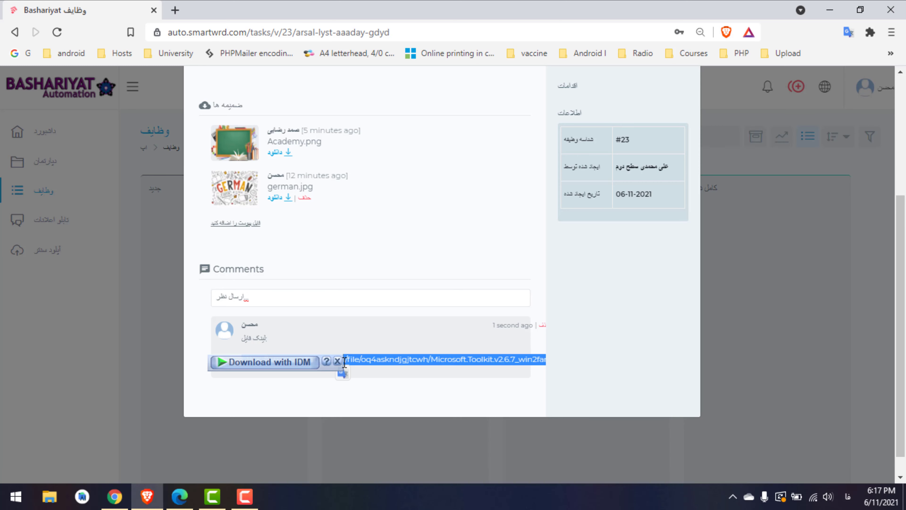
key("shift+Home")
left_click(297, 403)
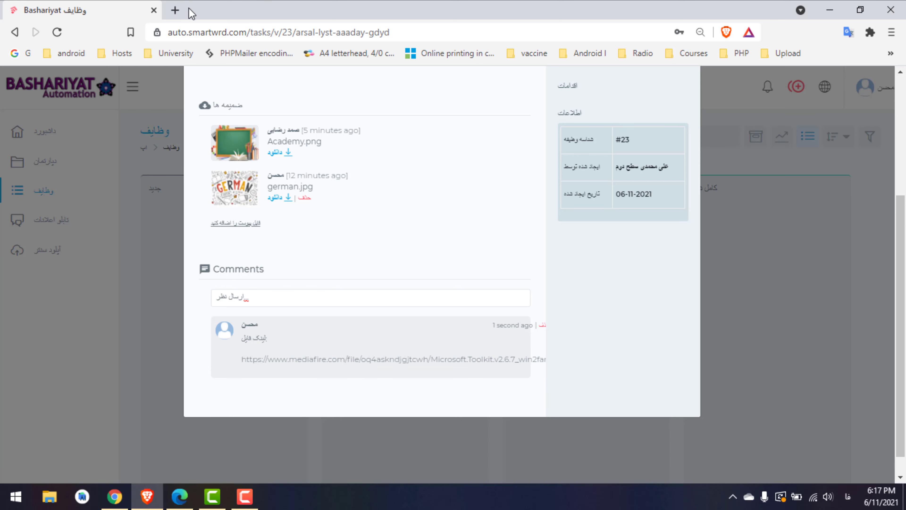
left_click(175, 10)
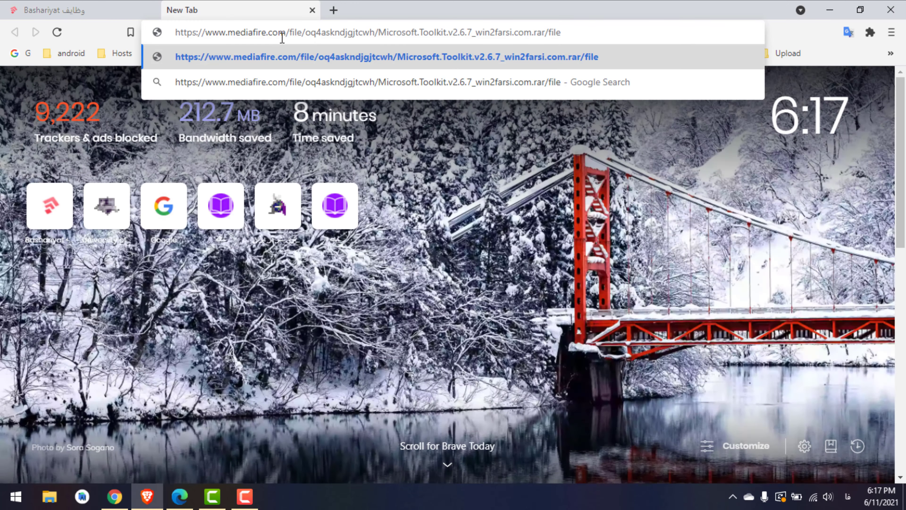
key("Return")
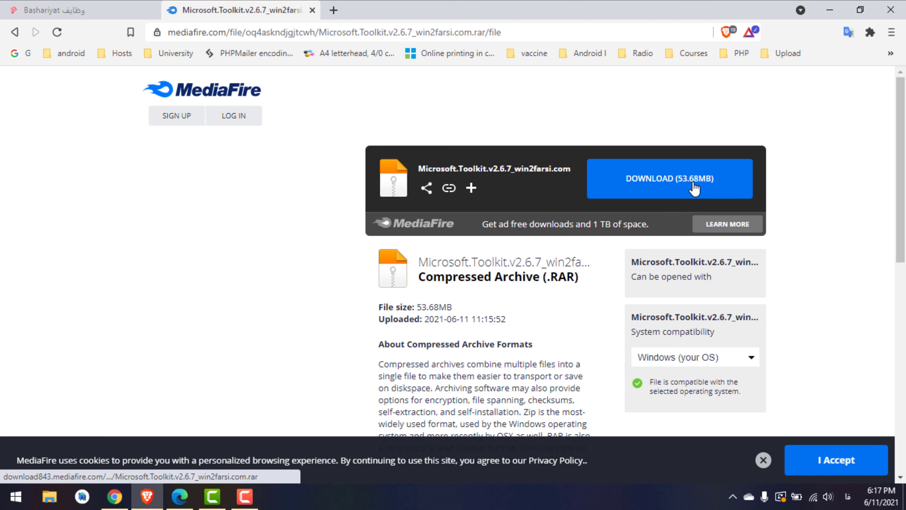
left_click(763, 460)
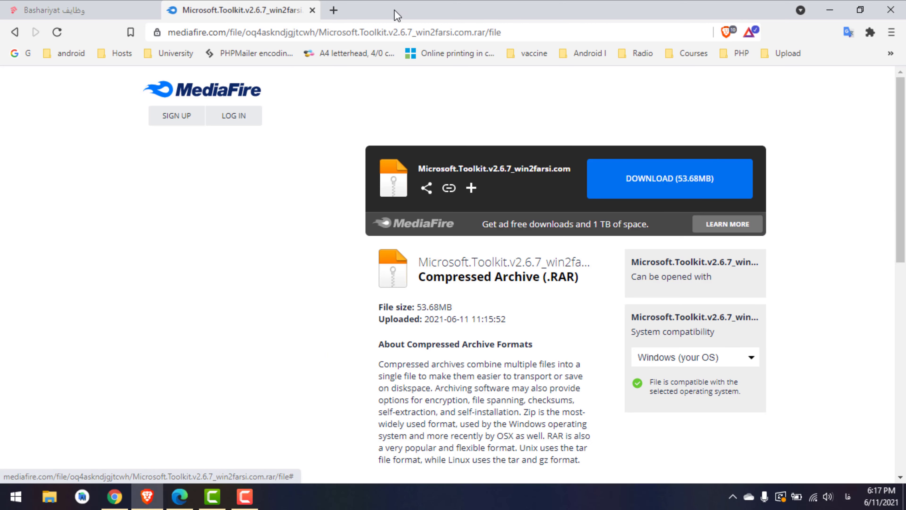
left_click(312, 9)
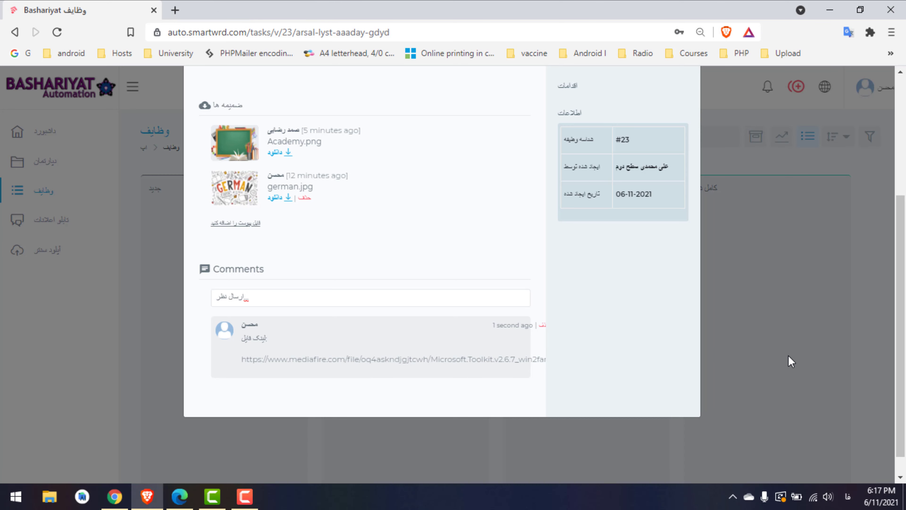
Close task #23's details and drag its card through Awaiting Feedback and Completed, back into جدید (New)
scroll(901, 268, "up", 2)
scroll(900, 268, "up", 3)
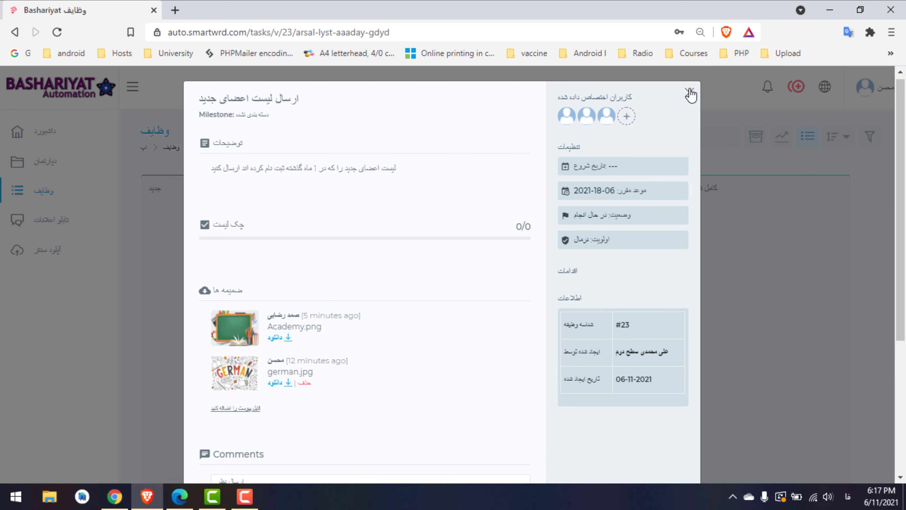
left_click(690, 95)
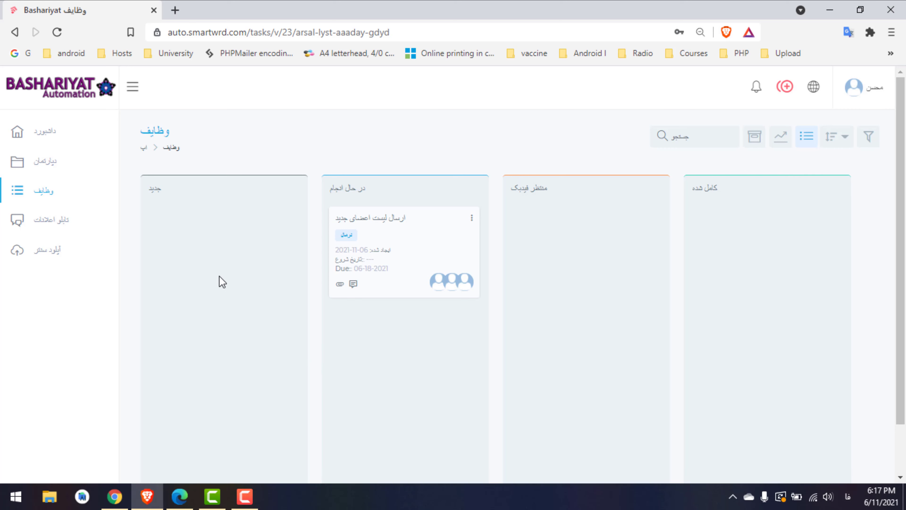
left_click_drag(400, 244, 580, 238)
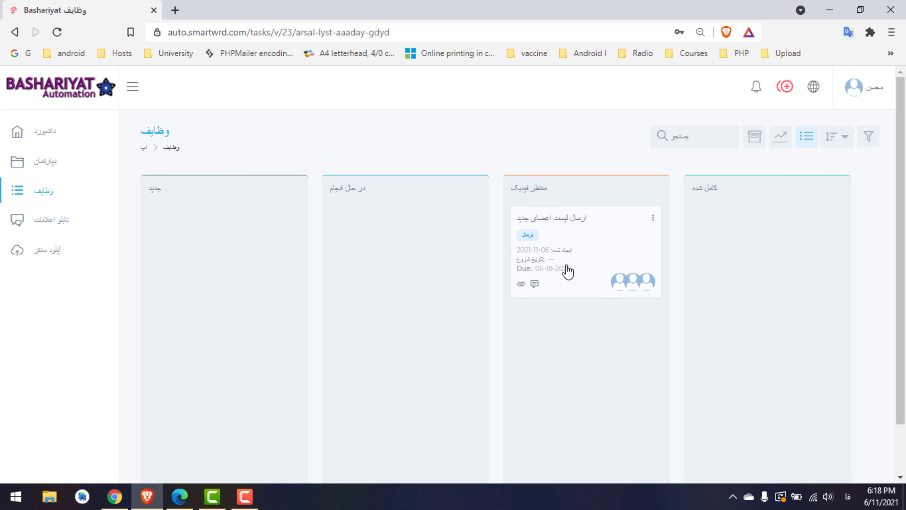
left_click_drag(567, 272, 573, 243)
left_click_drag(584, 267, 774, 251)
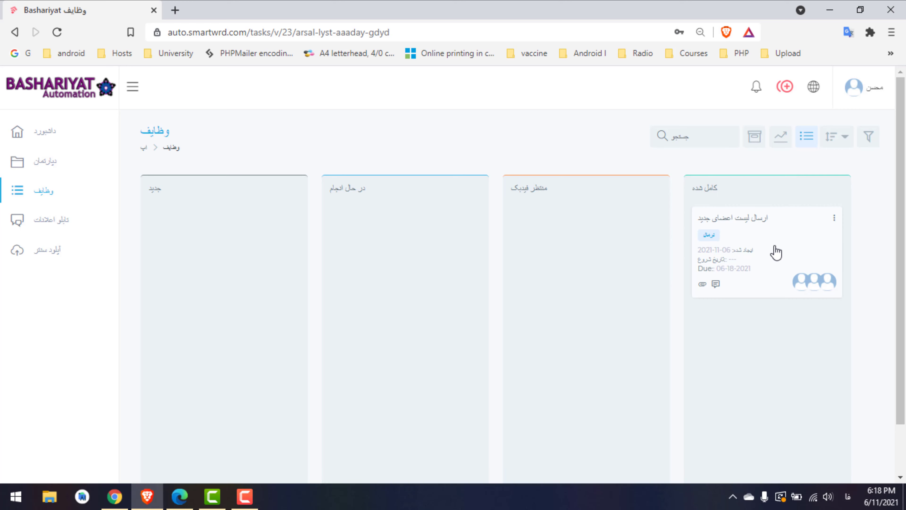
left_click_drag(770, 250, 225, 253)
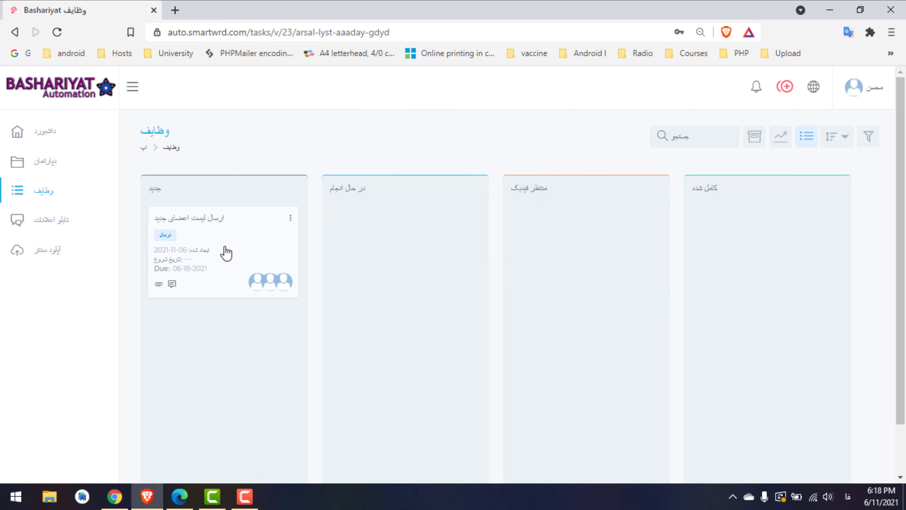
Check task #23's attachments and link comment, then drag its card into منتظر فیدبک (Awaiting Feedback)
left_click(226, 253)
scroll(364, 286, "down", 5)
scroll(364, 285, "up", 5)
left_click(689, 95)
left_click(215, 256)
scroll(903, 292, "down", 4)
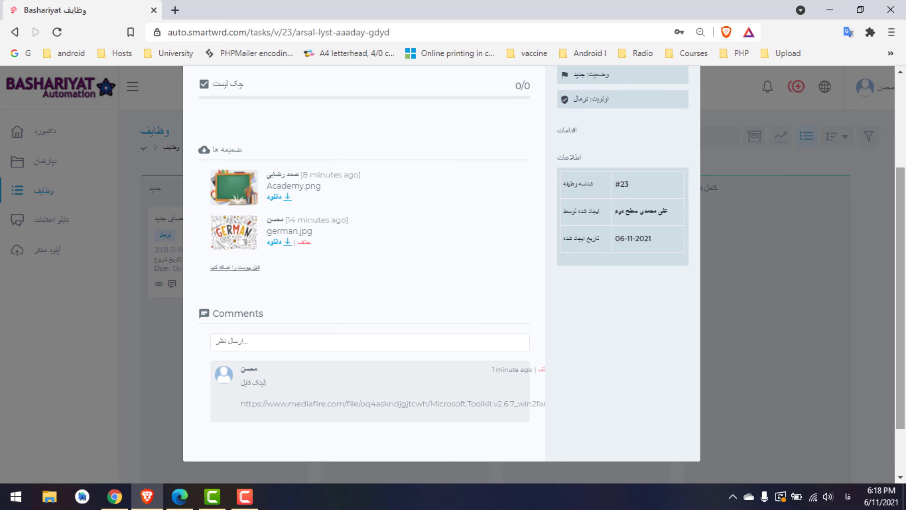
scroll(371, 311, "down", 1)
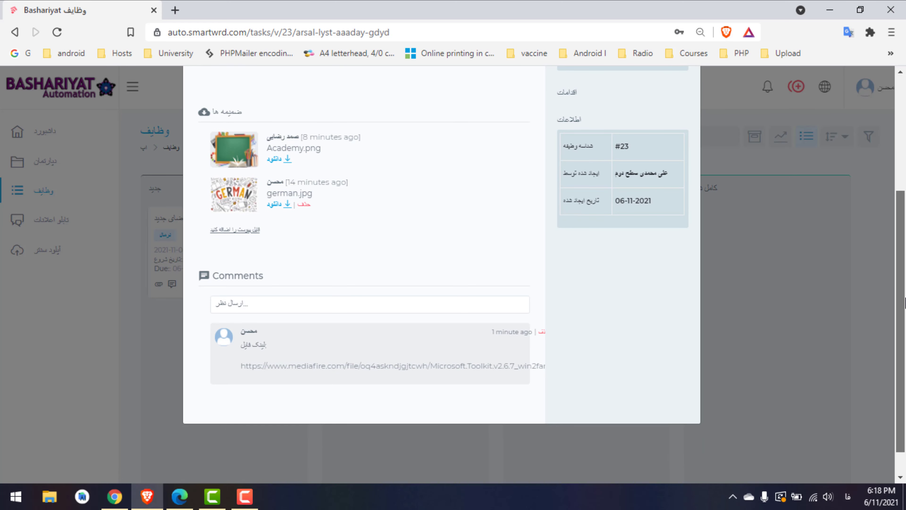
left_click(271, 303)
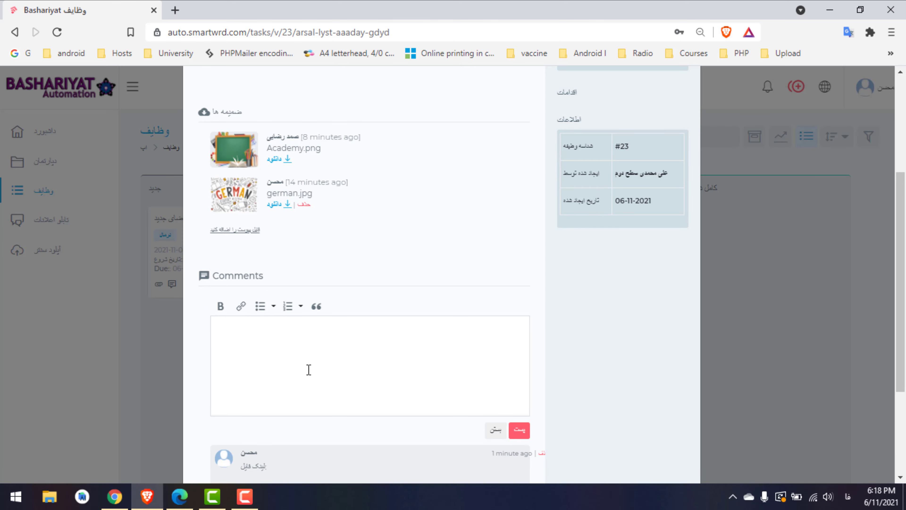
scroll(710, 214, "up", 5)
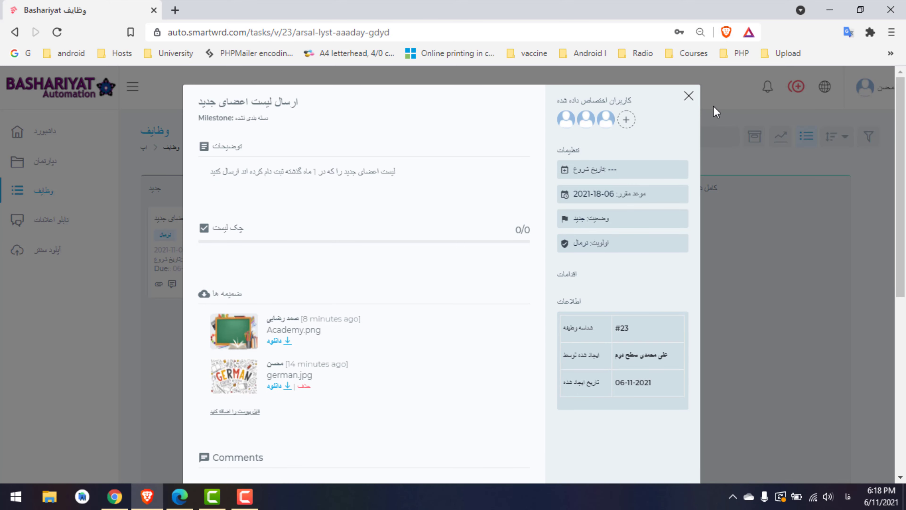
left_click(688, 96)
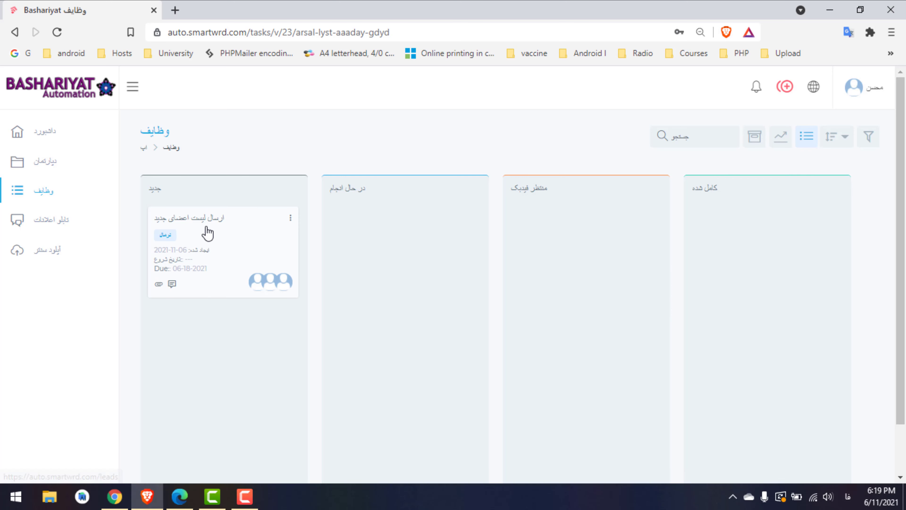
left_click_drag(205, 233, 613, 229)
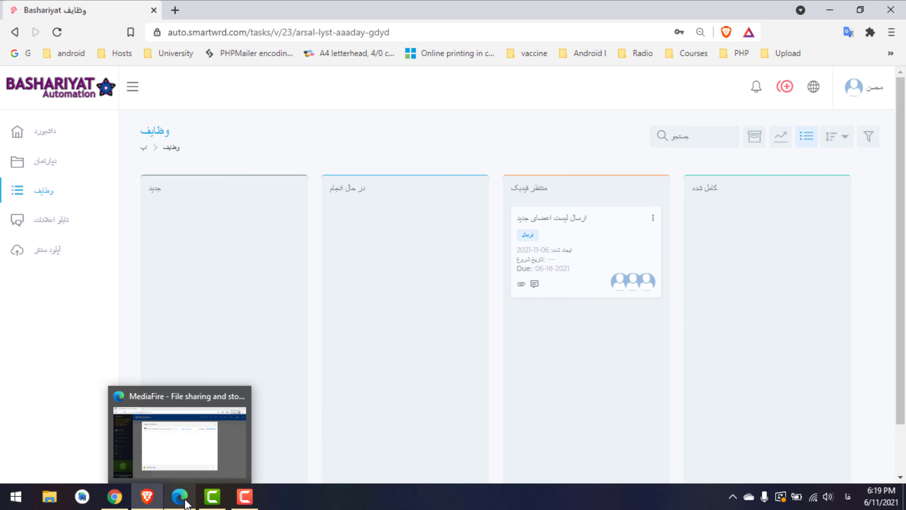
Dismiss MediaFire's Upload Completed summary in Edge and go back twice to the task #23 page
left_click(182, 503)
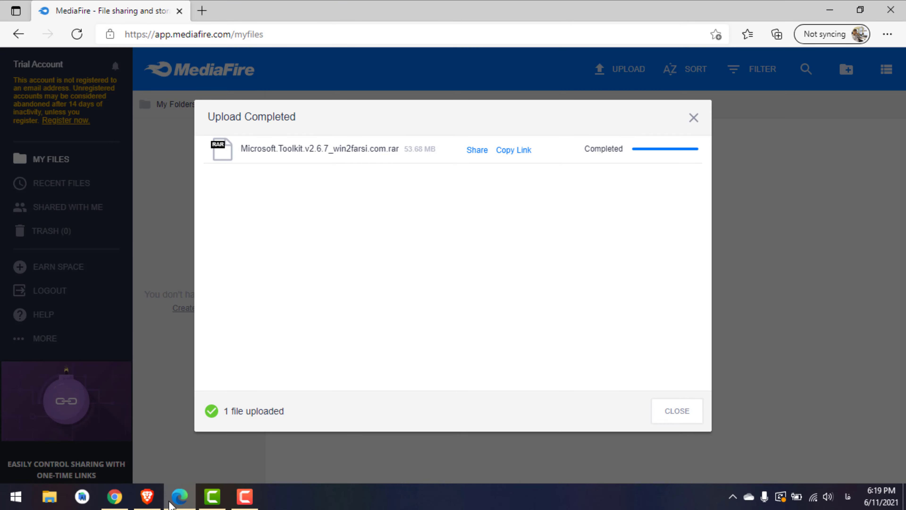
left_click(693, 118)
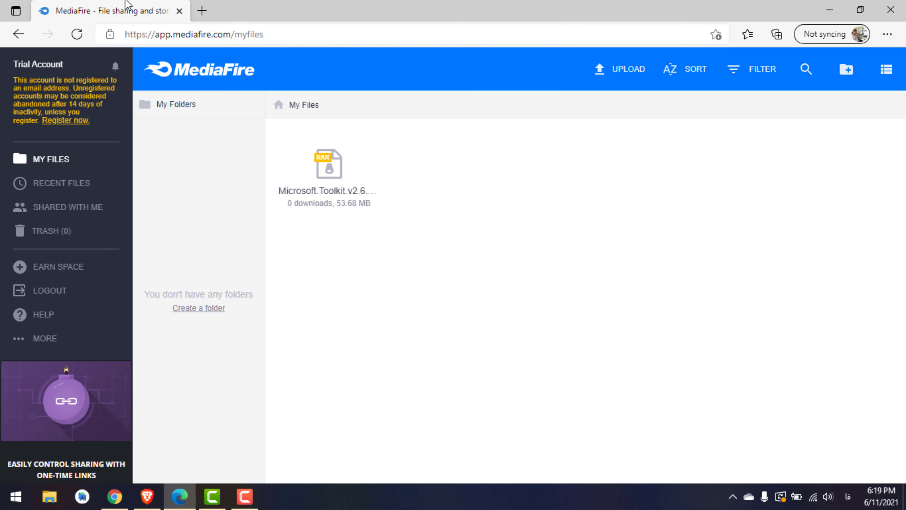
left_click(18, 35)
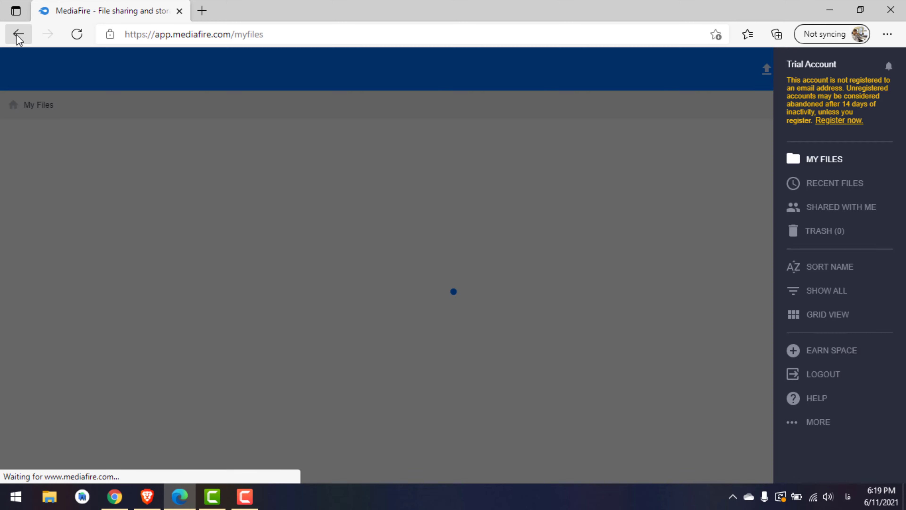
left_click(18, 35)
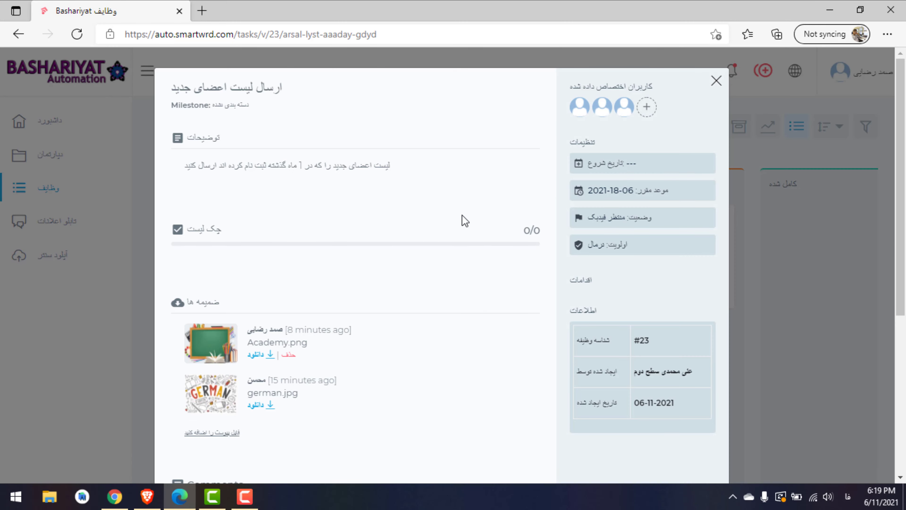
Check the empty notifications and drag task #23 to در حال انجام, then back to منتظر فیدبک
left_click(719, 87)
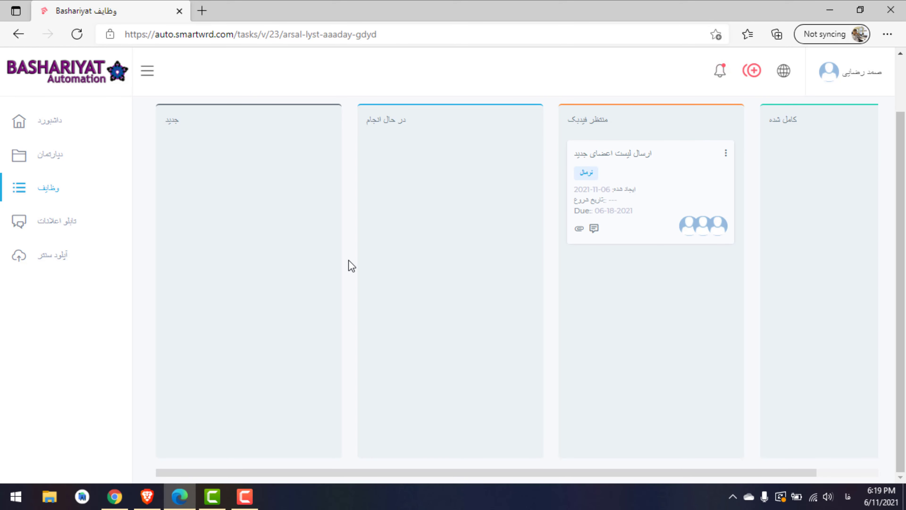
left_click(722, 75)
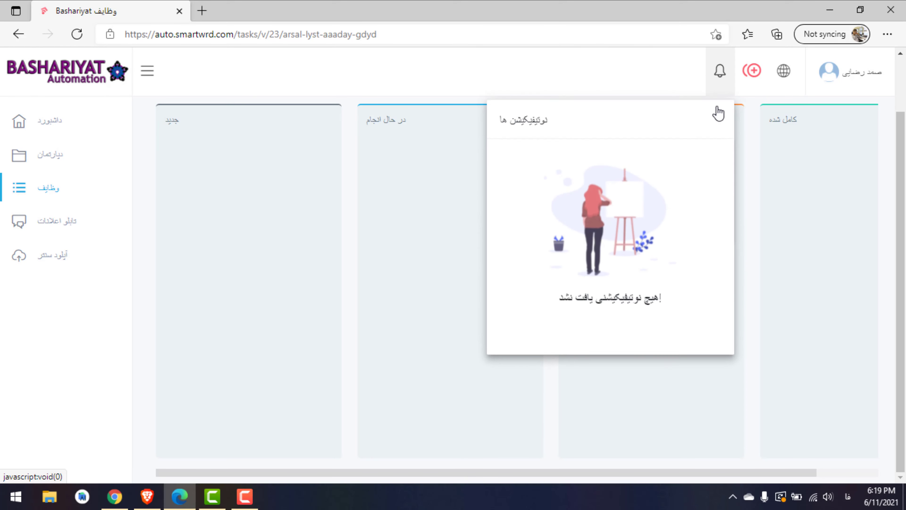
left_click(610, 94)
left_click_drag(618, 171, 524, 175)
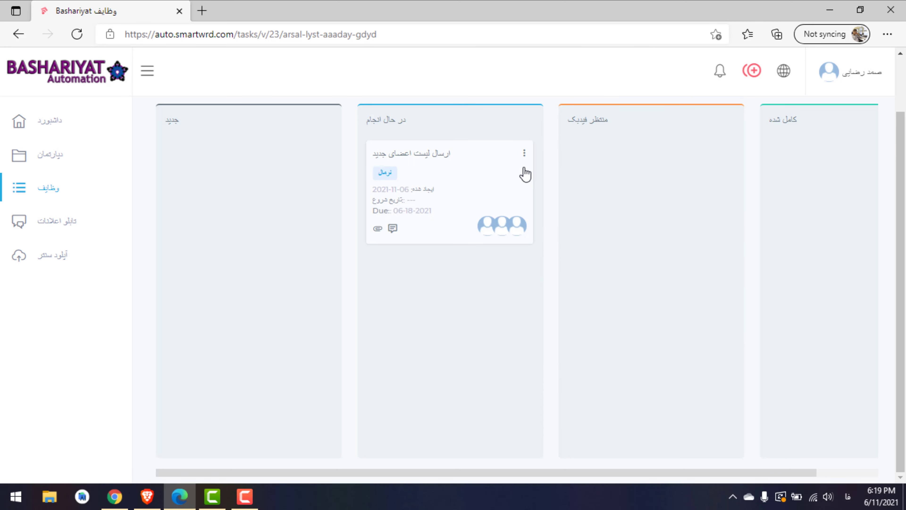
left_click_drag(470, 185, 697, 177)
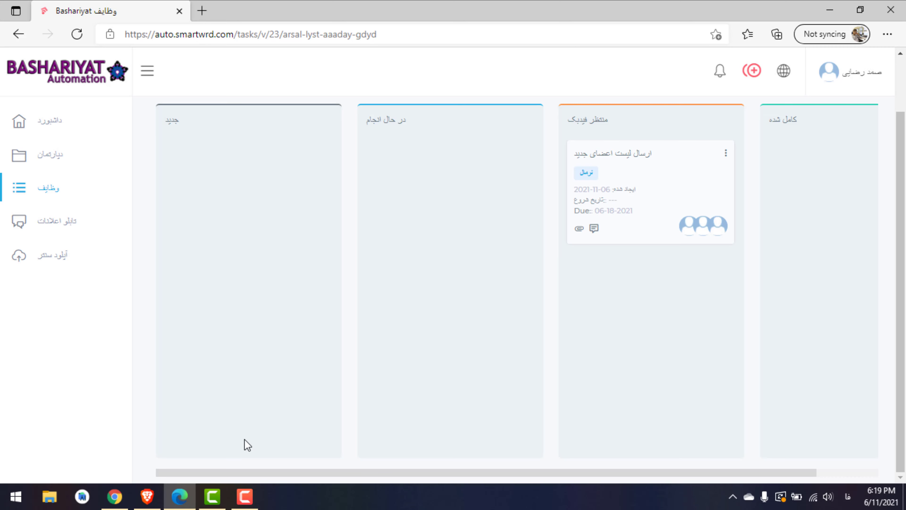
left_click(147, 496)
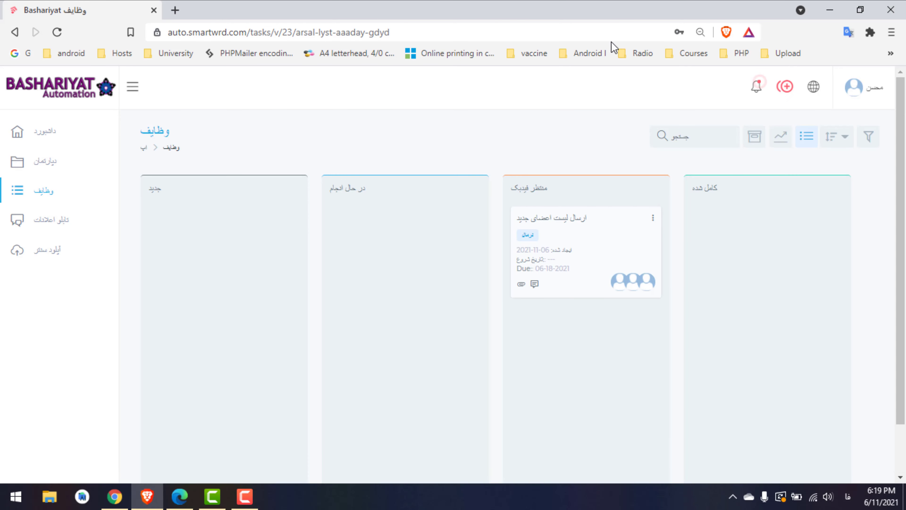
Mark both task-status-change notifications as read
left_click(755, 89)
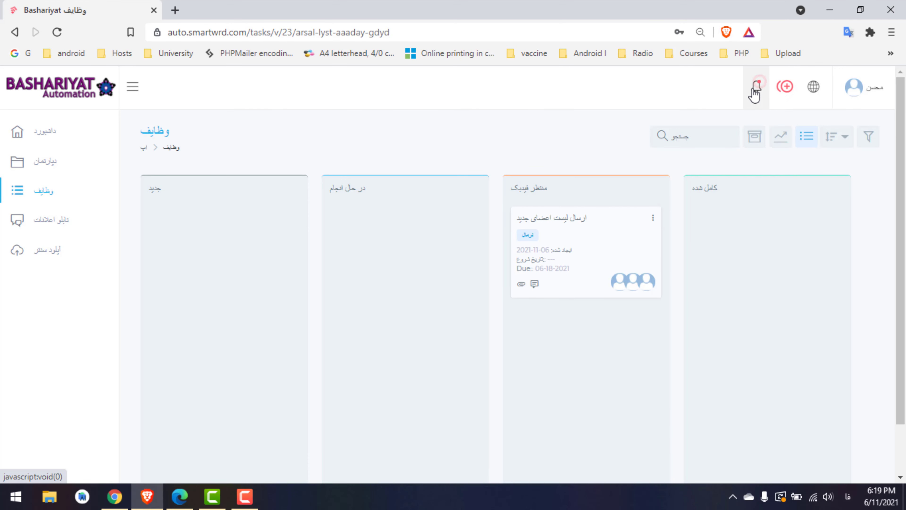
left_click(671, 353)
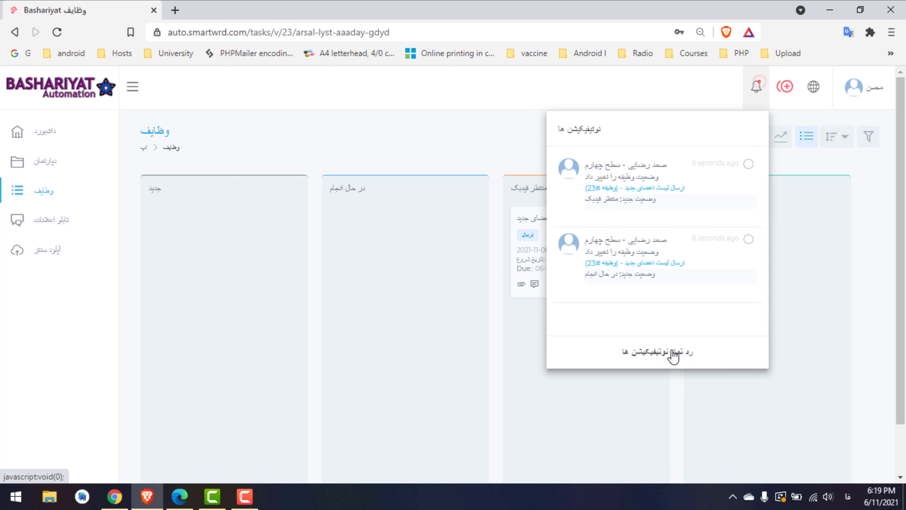
left_click(489, 152)
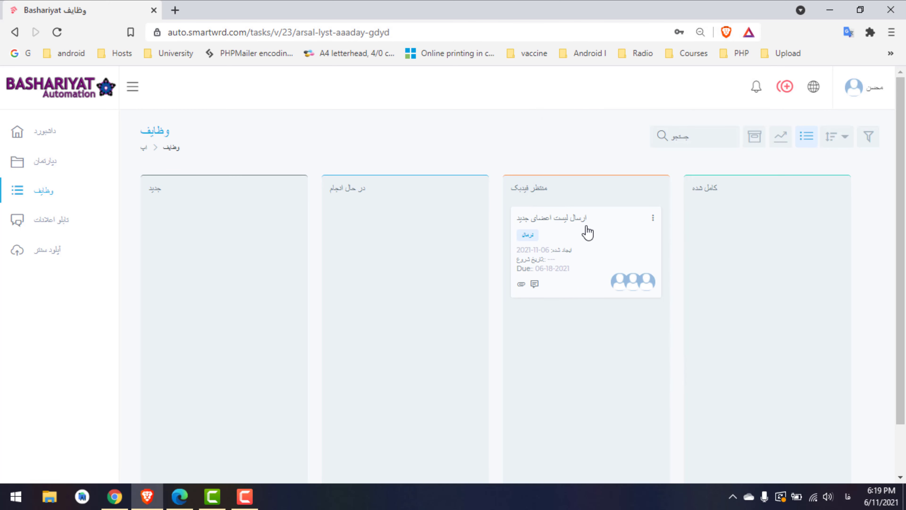
Drag the 'ارسال لیست اعضای جدید' card into the کامل شده (Completed) column
left_click(586, 230)
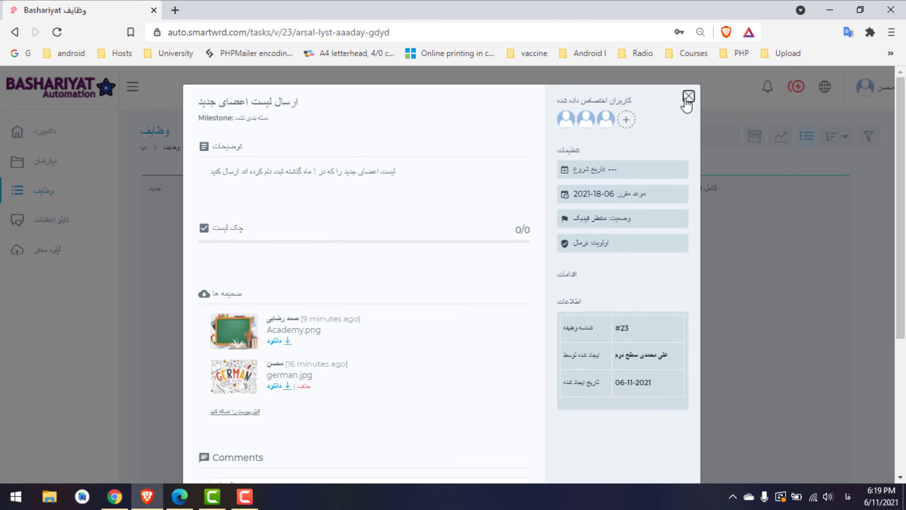
left_click(688, 95)
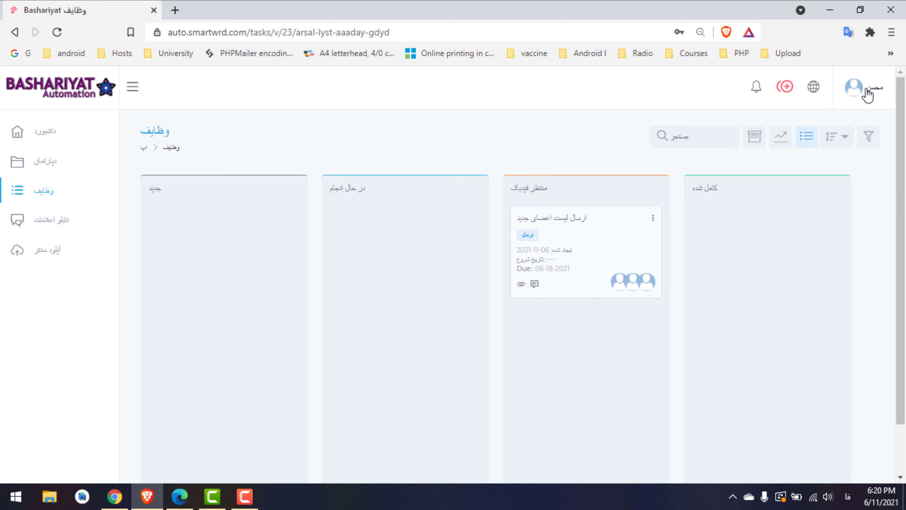
left_click(866, 90)
left_click(867, 92)
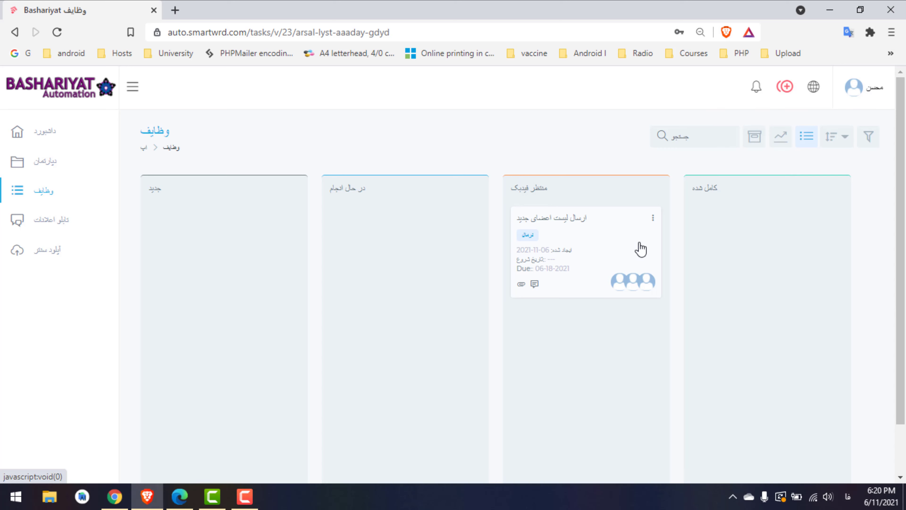
left_click_drag(572, 251, 741, 263)
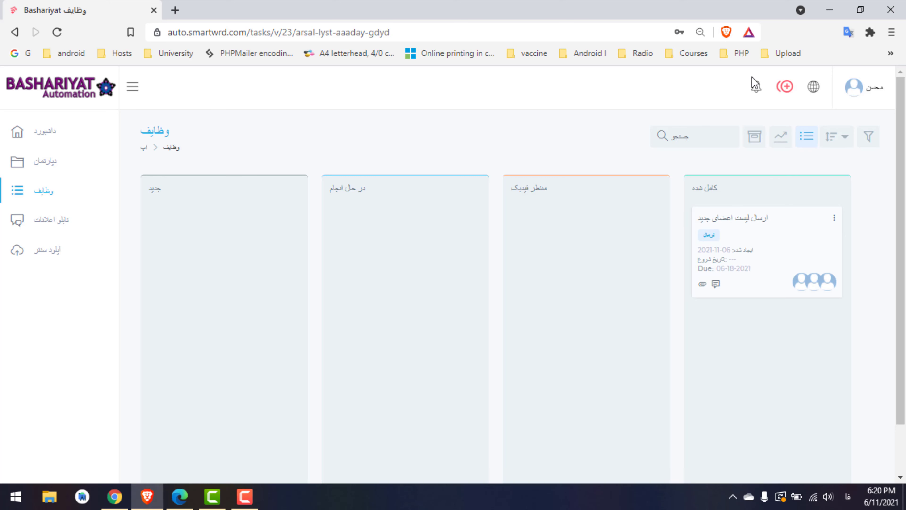
left_click(871, 91)
left_click(872, 91)
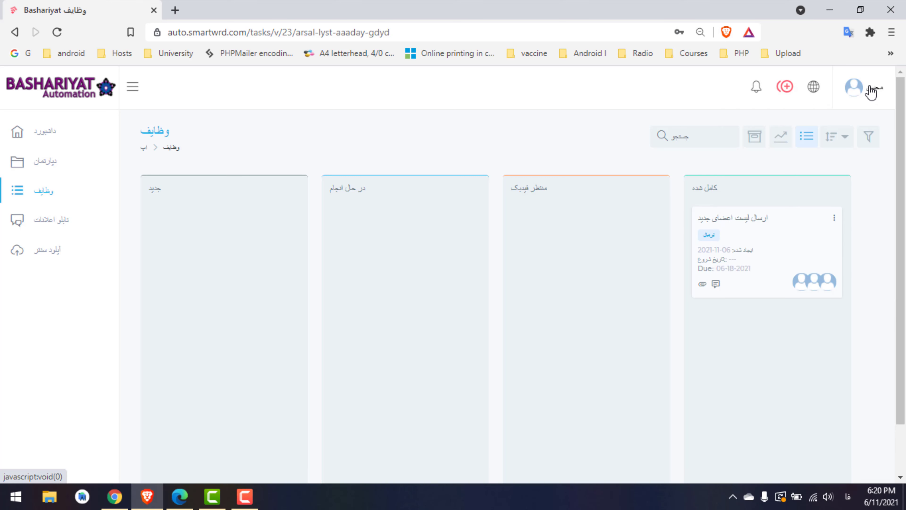
In the other user's browser, open the tasks board at 90% zoom showing task #23 completed
left_click(122, 504)
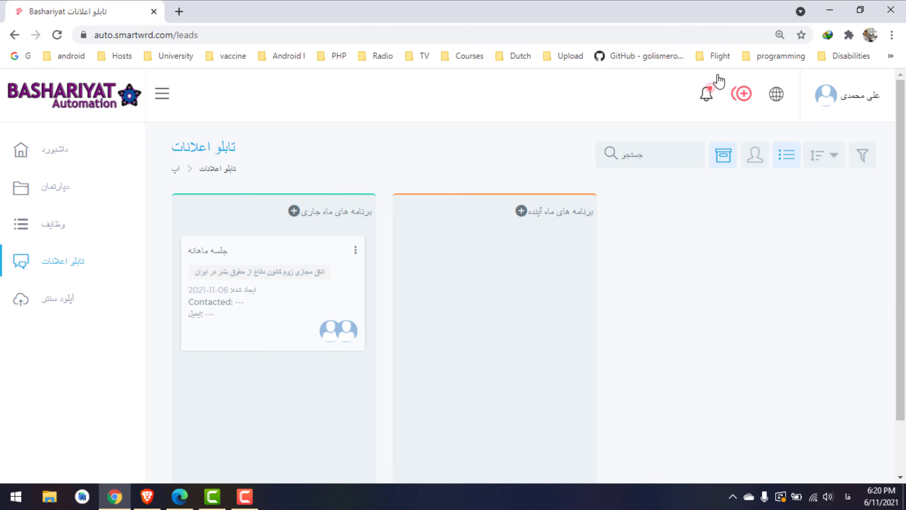
left_click(705, 95)
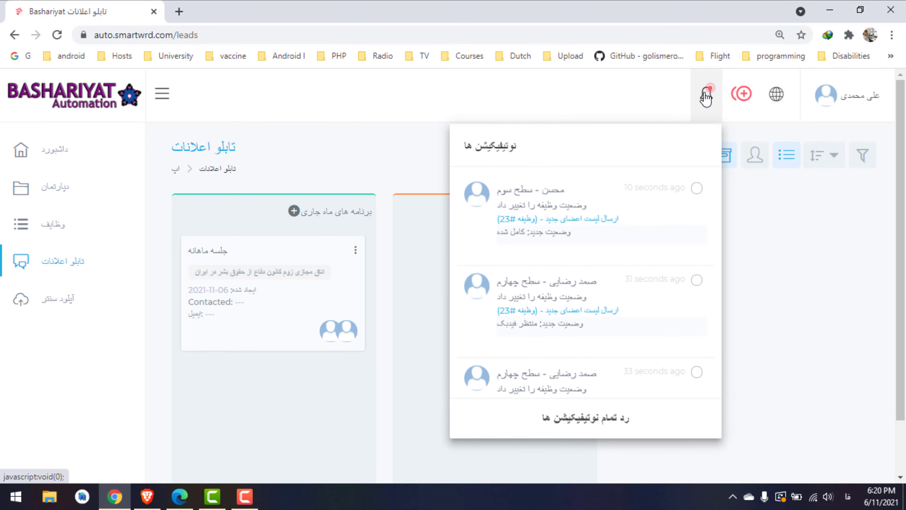
left_click(704, 95)
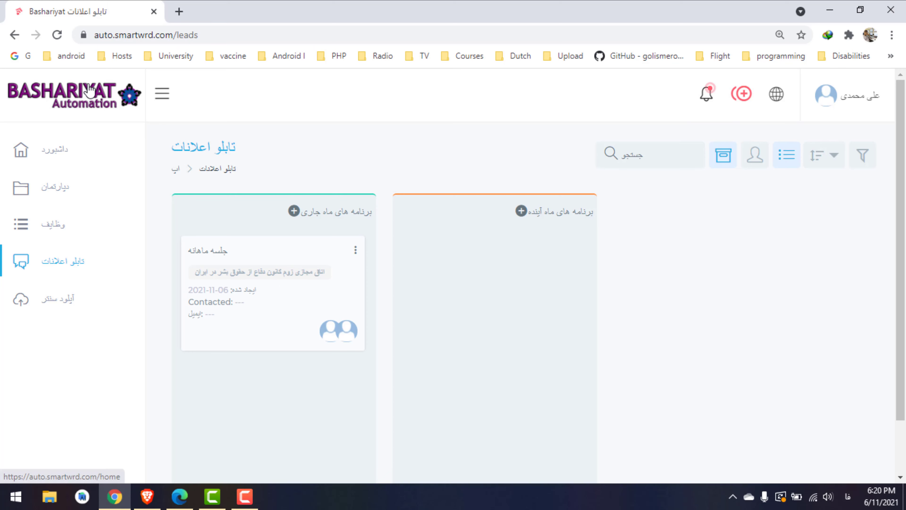
left_click(58, 35)
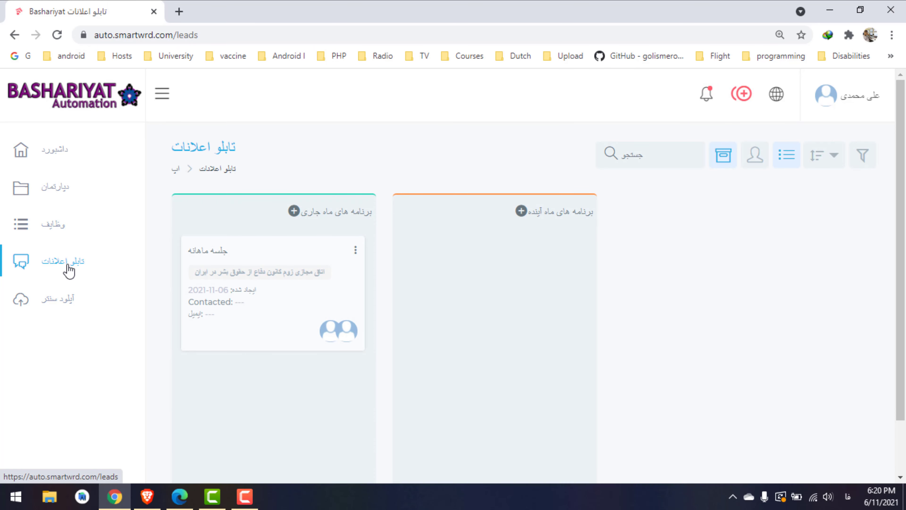
left_click(46, 229)
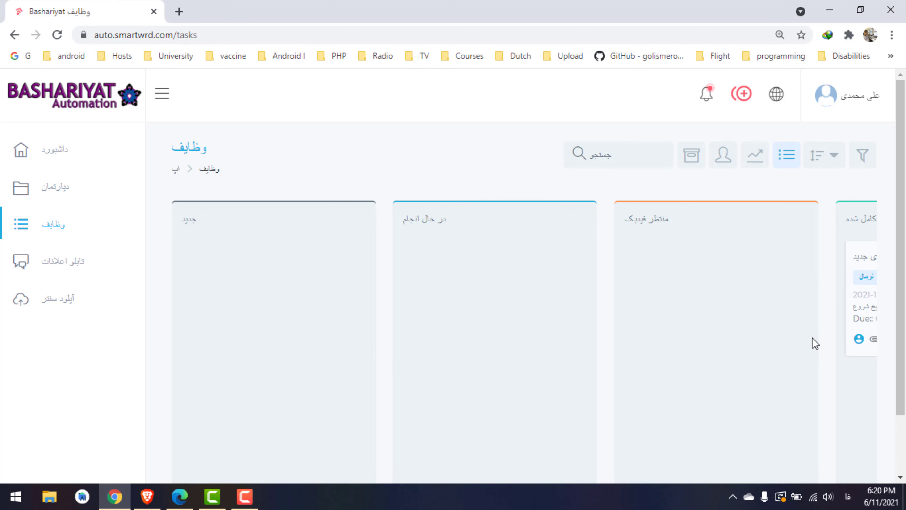
key("ctrl+minus")
key("ctrl+minus")
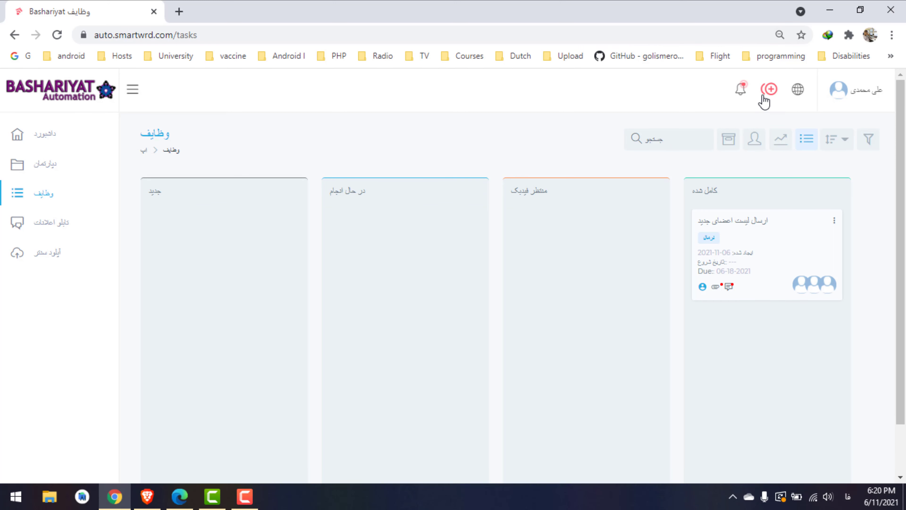
key("ctrl+plus")
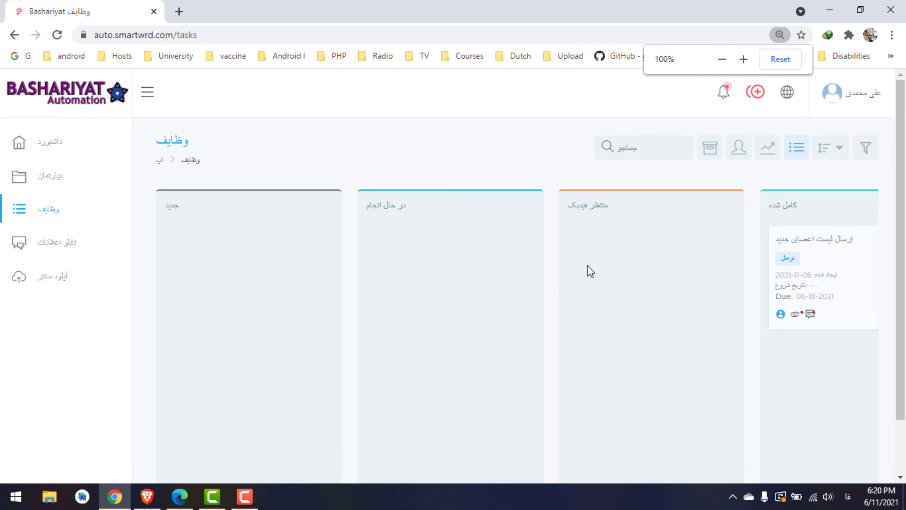
key("ctrl+minus")
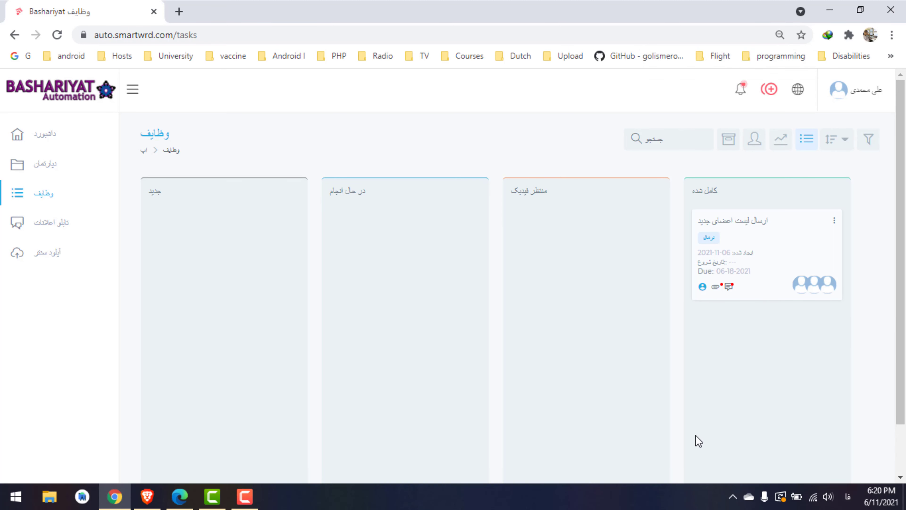
Dismiss all the Completed status-change notifications from the bell list
left_click(866, 91)
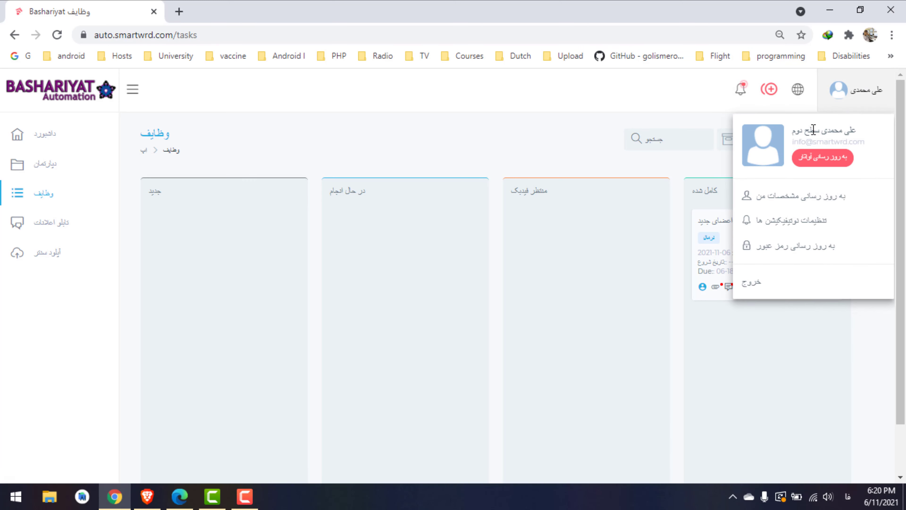
left_click(566, 112)
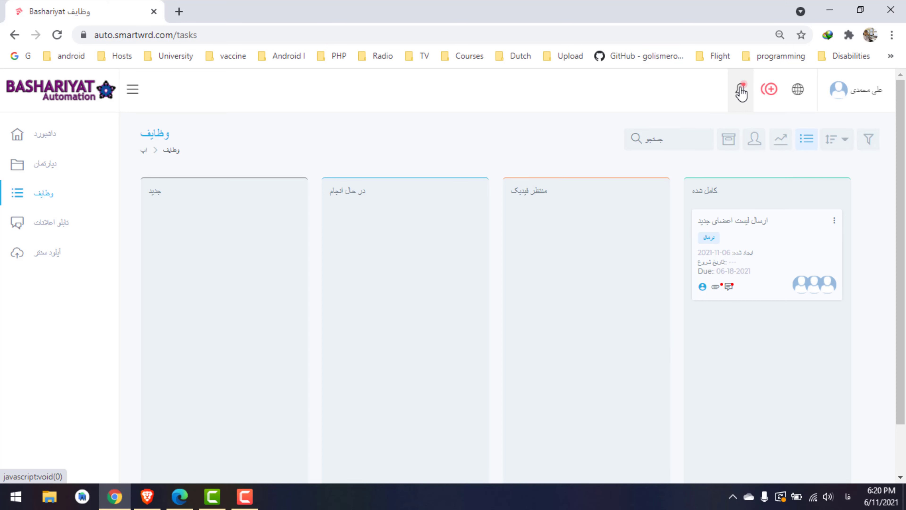
left_click(741, 91)
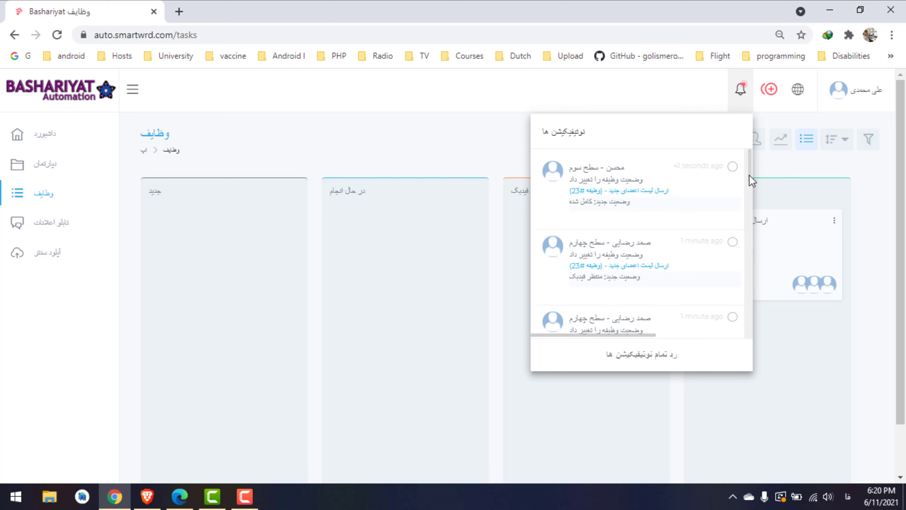
scroll(753, 195, "down", 1)
left_click_drag(753, 196, 734, 152)
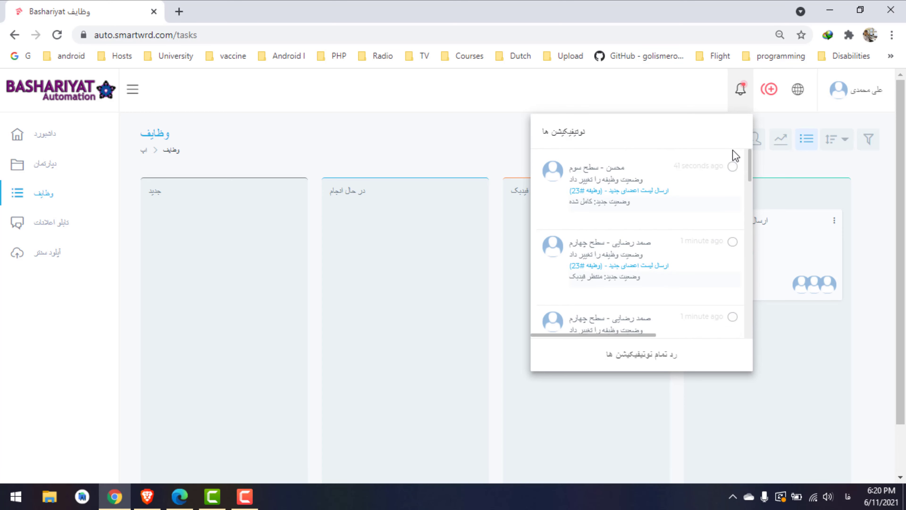
left_click(641, 354)
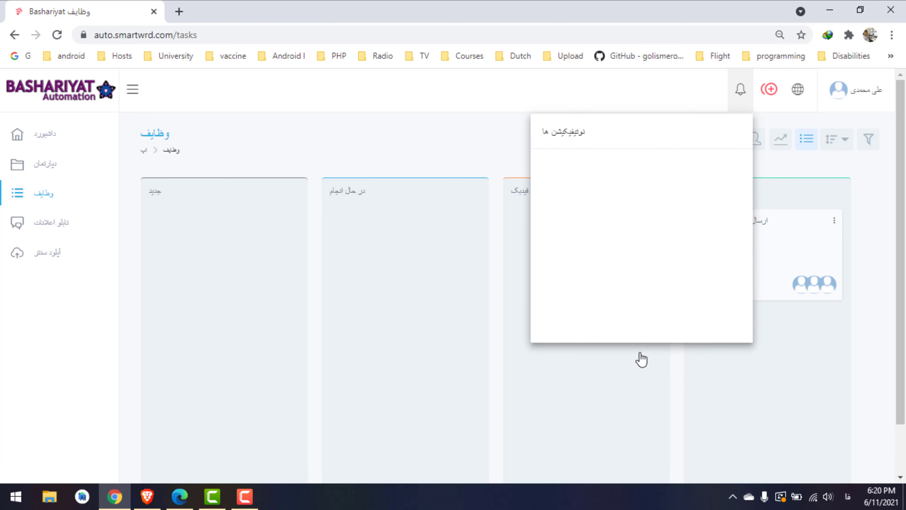
left_click(505, 119)
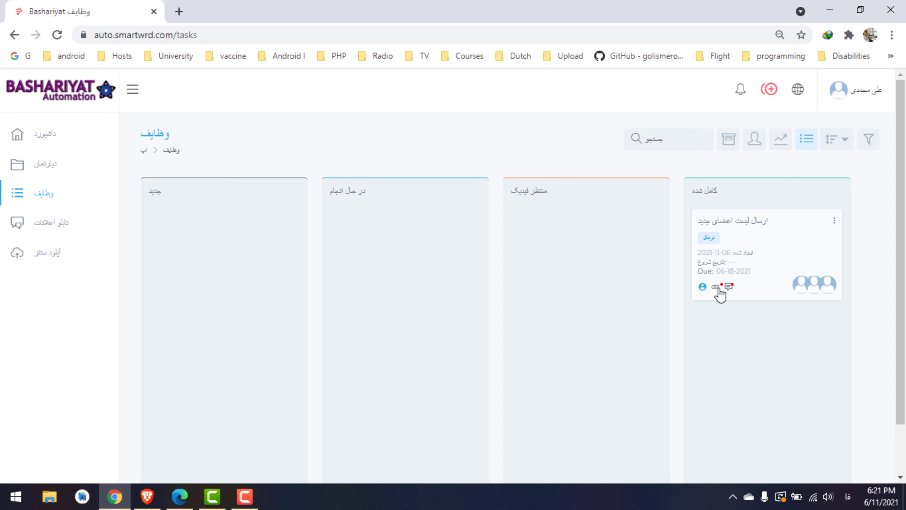
left_click(769, 260)
scroll(905, 252, "down", 2)
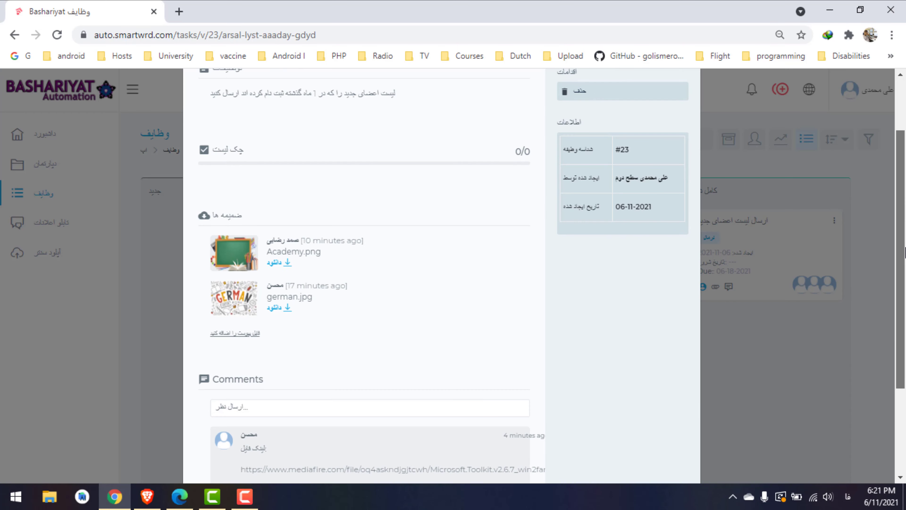
scroll(905, 251, "down", 1)
scroll(888, 190, "up", 3)
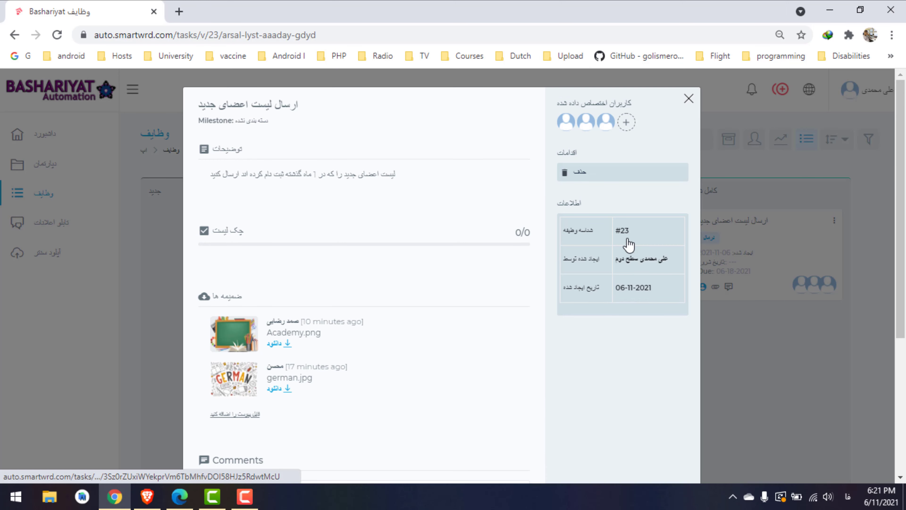
left_click(688, 99)
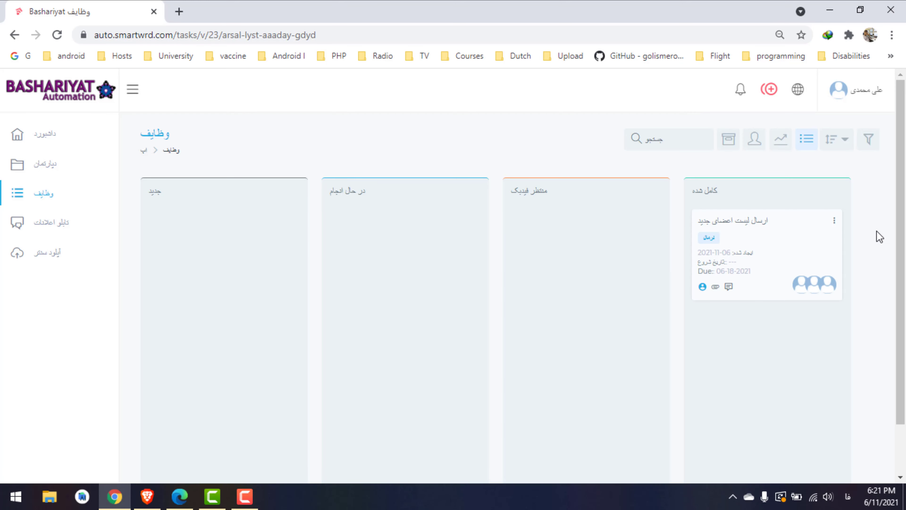
left_click(834, 221)
left_click(835, 221)
left_click(820, 229)
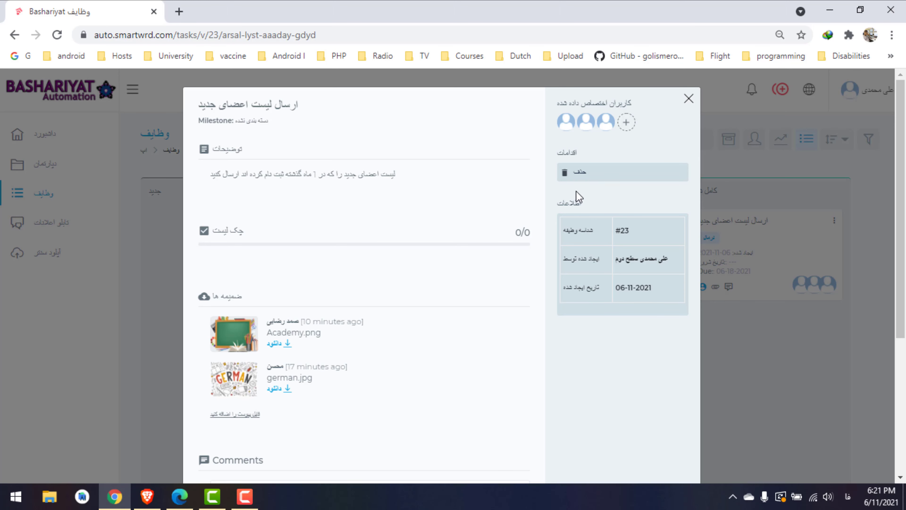
left_click(688, 99)
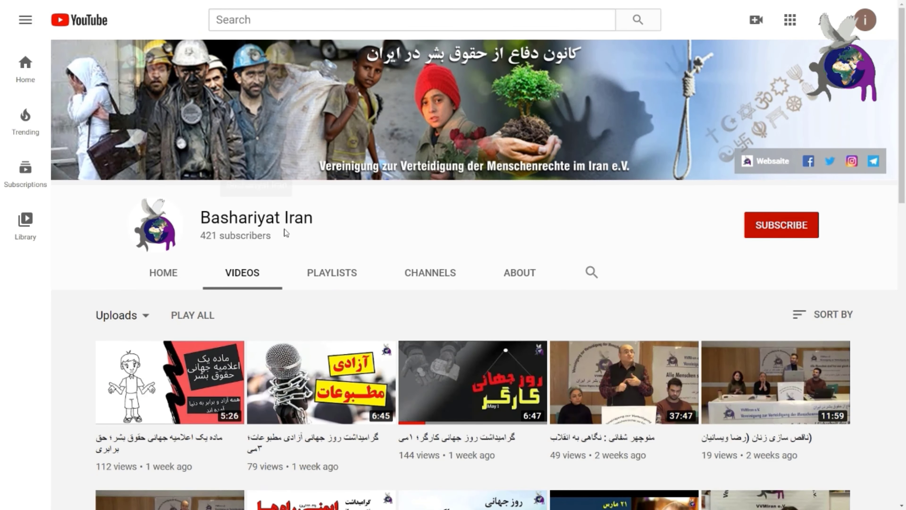
Subscribe to the Basharyiat Iran channel with the notification bell set to All
left_click(783, 226)
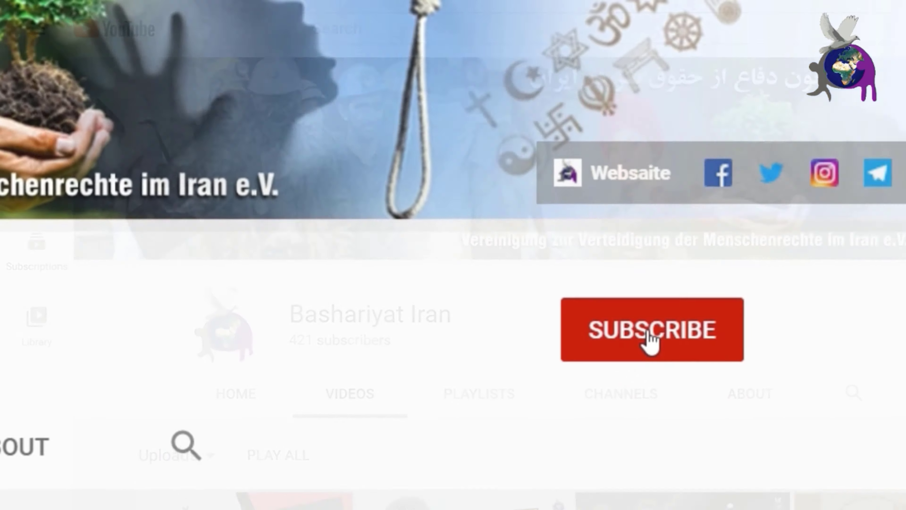
left_click(806, 410)
left_click(683, 319)
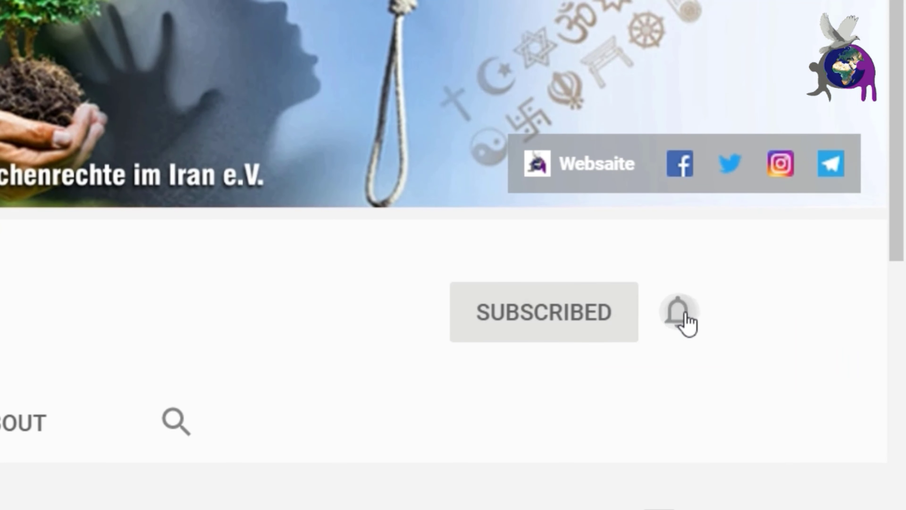
left_click(567, 414)
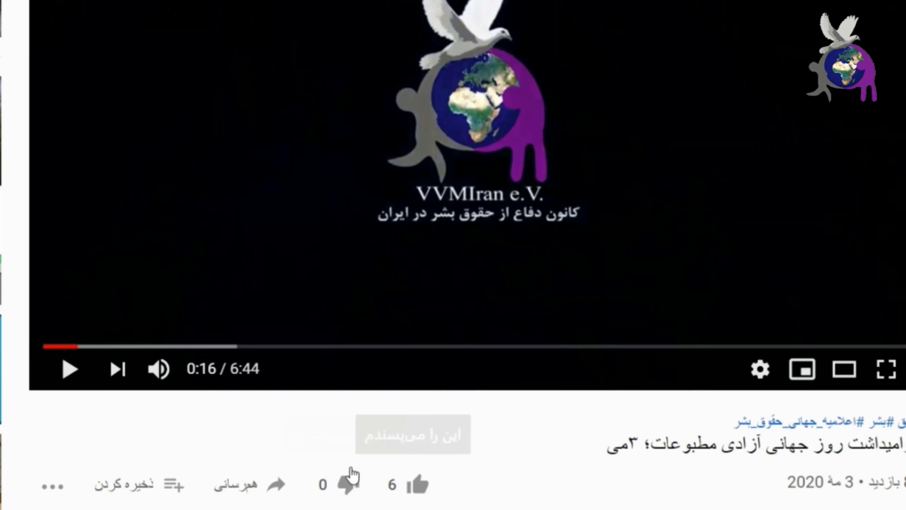
Write and post a comment on the channel's World Press Freedom Day video
scroll(577, 322, "down", 10)
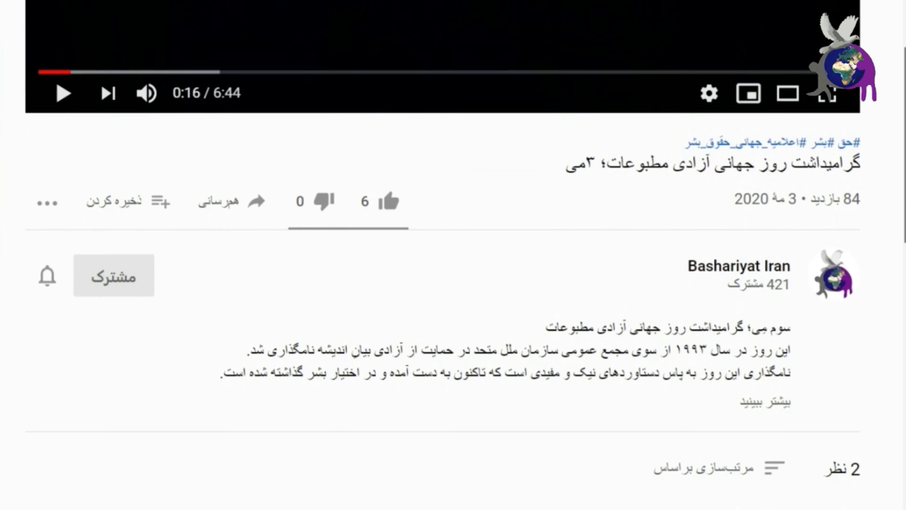
left_click(576, 300)
left_click_drag(512, 300, 807, 298)
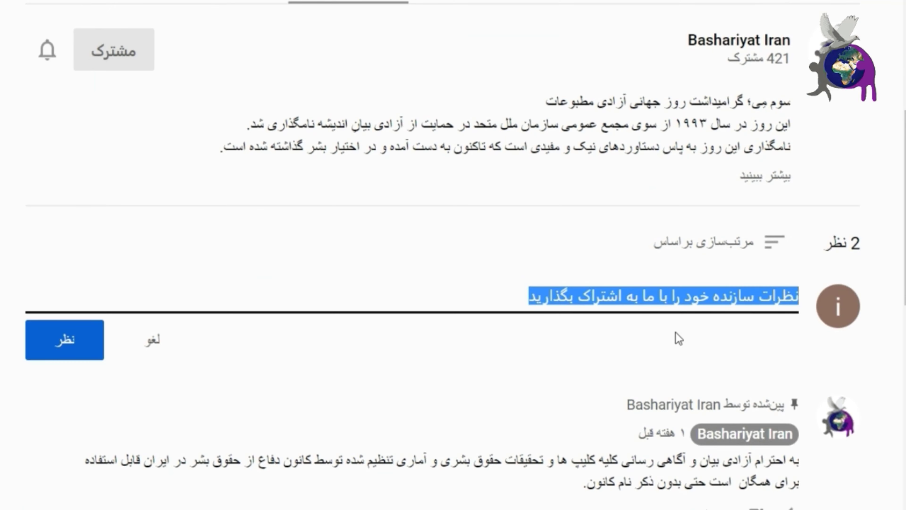
left_click(81, 343)
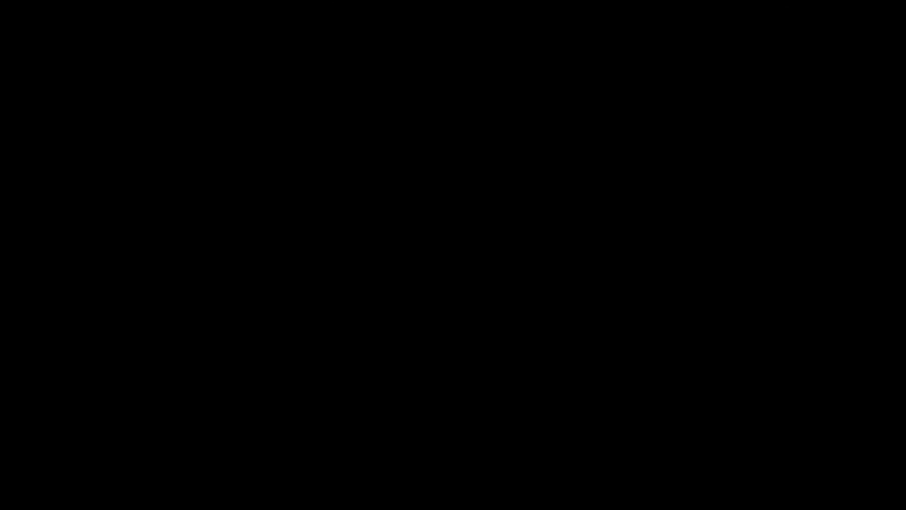